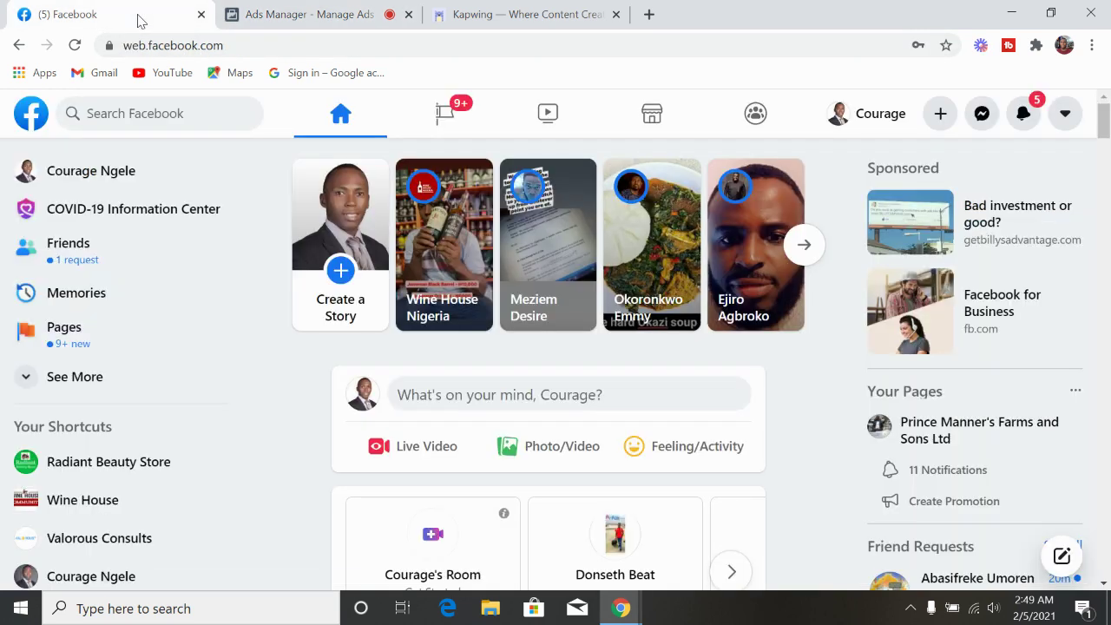
Look through Facebook's Create options and the expanded shortcuts list to locate Ads Manager.
{"action": "left_click", "coordinate": [137, 17]}
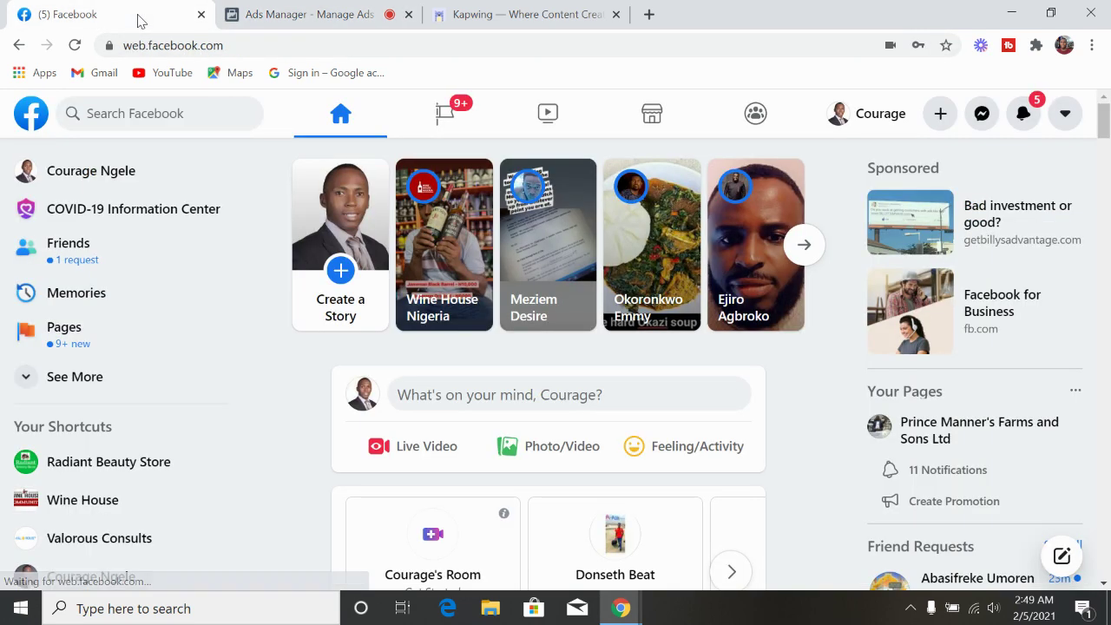
{"action": "left_click", "coordinate": [942, 121]}
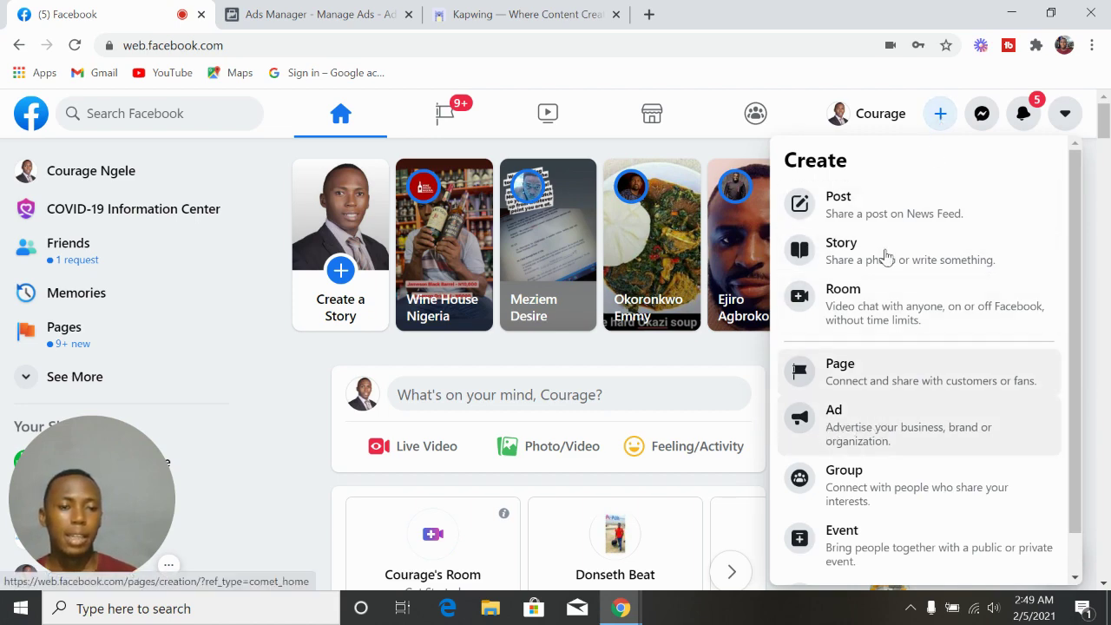
{"action": "double_click", "coordinate": [941, 119]}
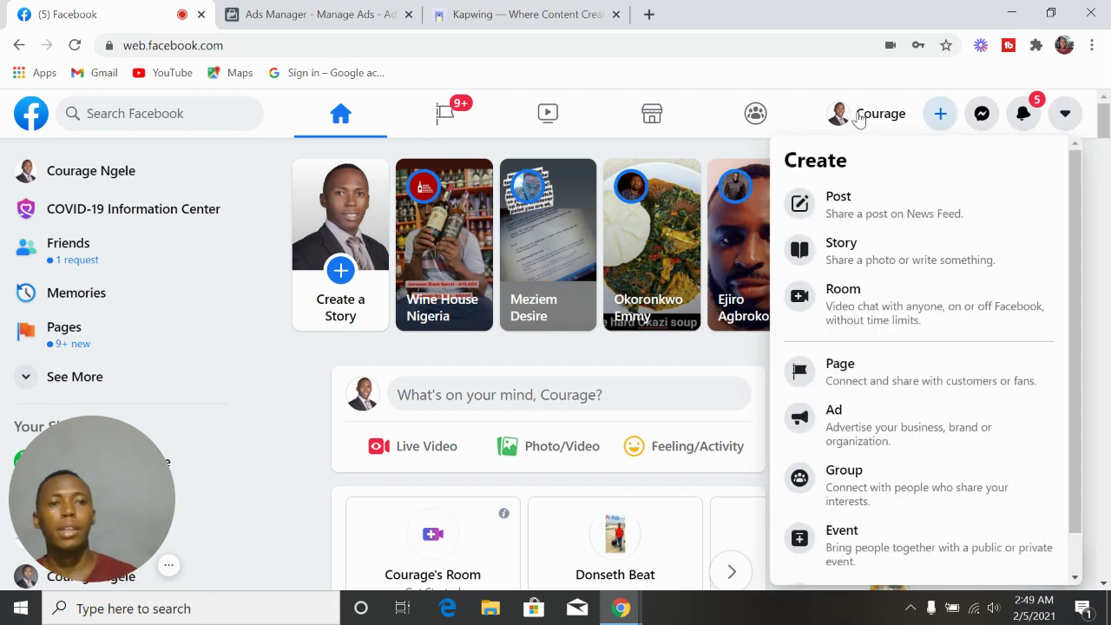
{"action": "left_click", "coordinate": [939, 113]}
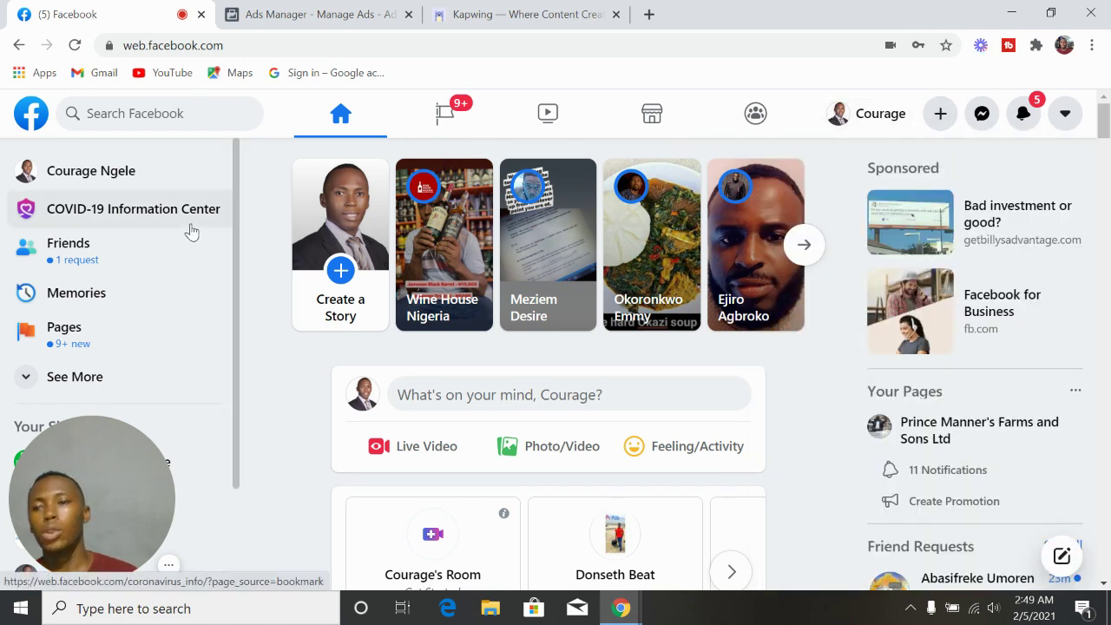
{"action": "left_click", "coordinate": [47, 382]}
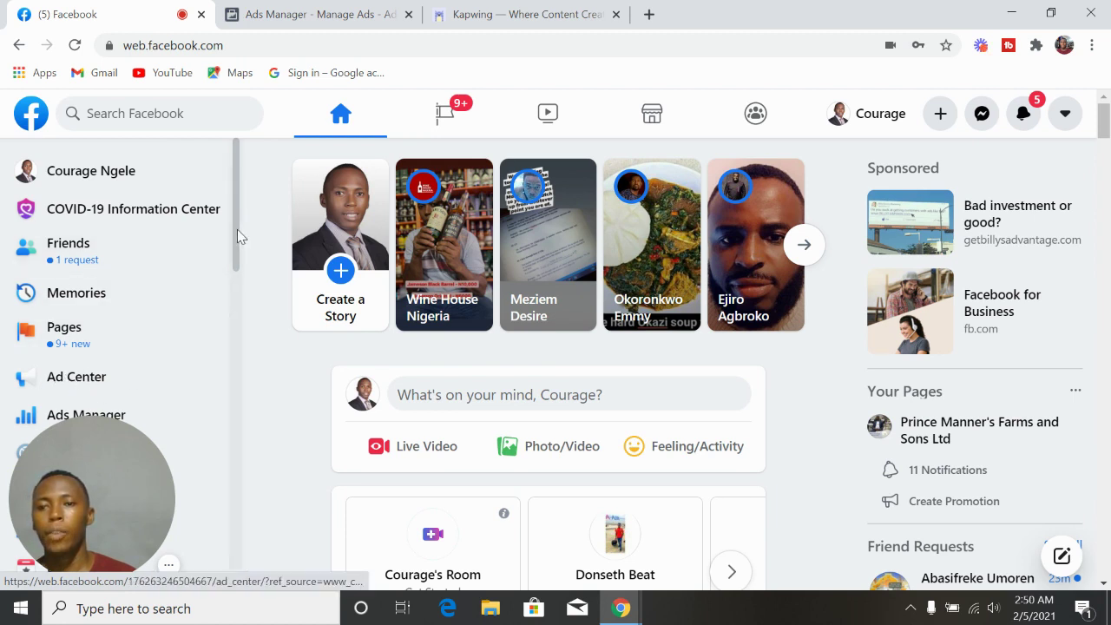
{"action": "left_click_drag", "start_coordinate": [237, 229], "coordinate": [195, 267]}
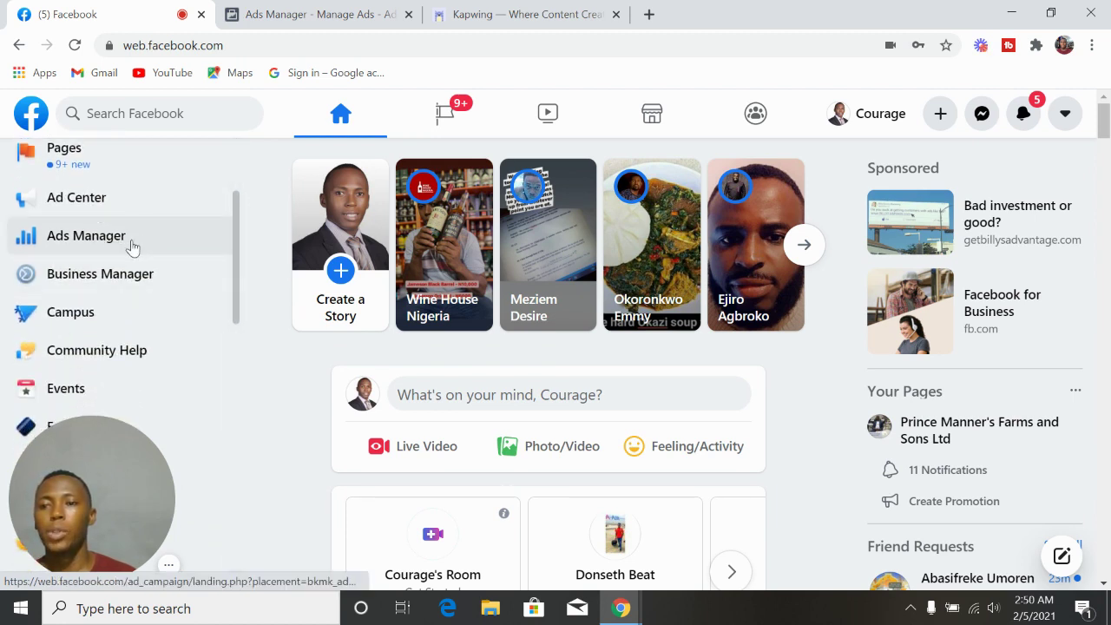
Switch to the open Ads Manager page and start a new campaign with the Traffic objective.
{"action": "left_click", "coordinate": [322, 19]}
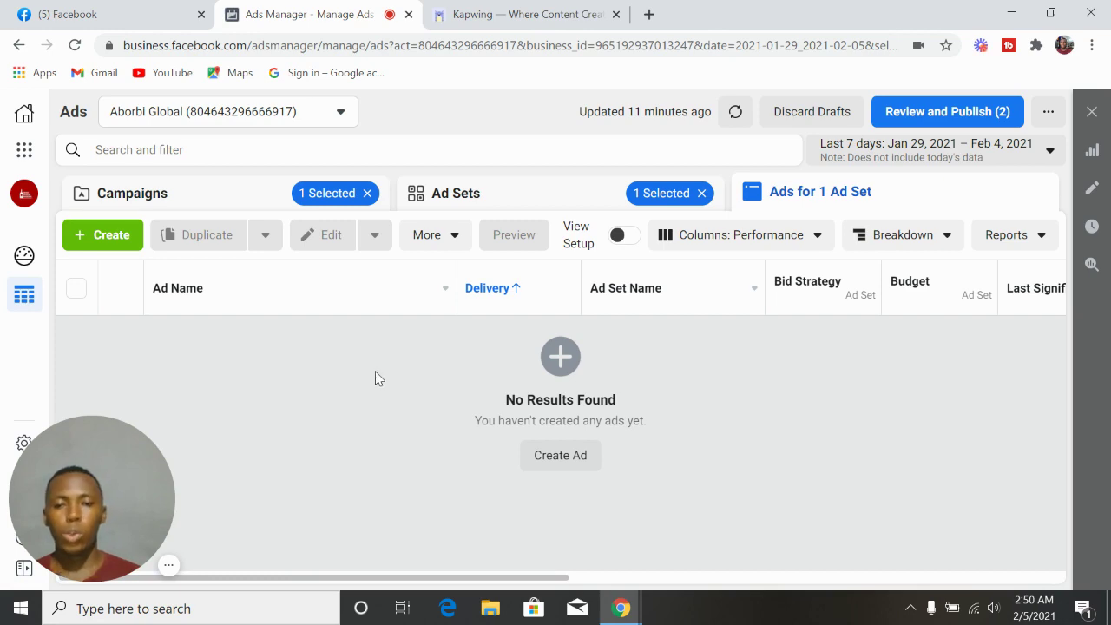
{"action": "left_click", "coordinate": [105, 241]}
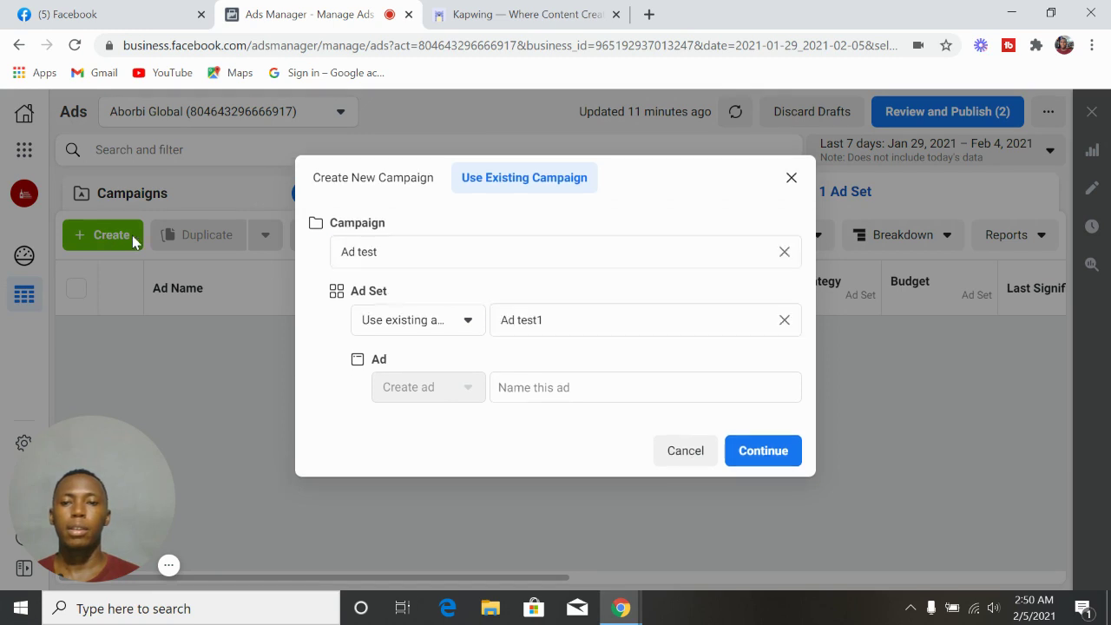
{"action": "left_click", "coordinate": [396, 186]}
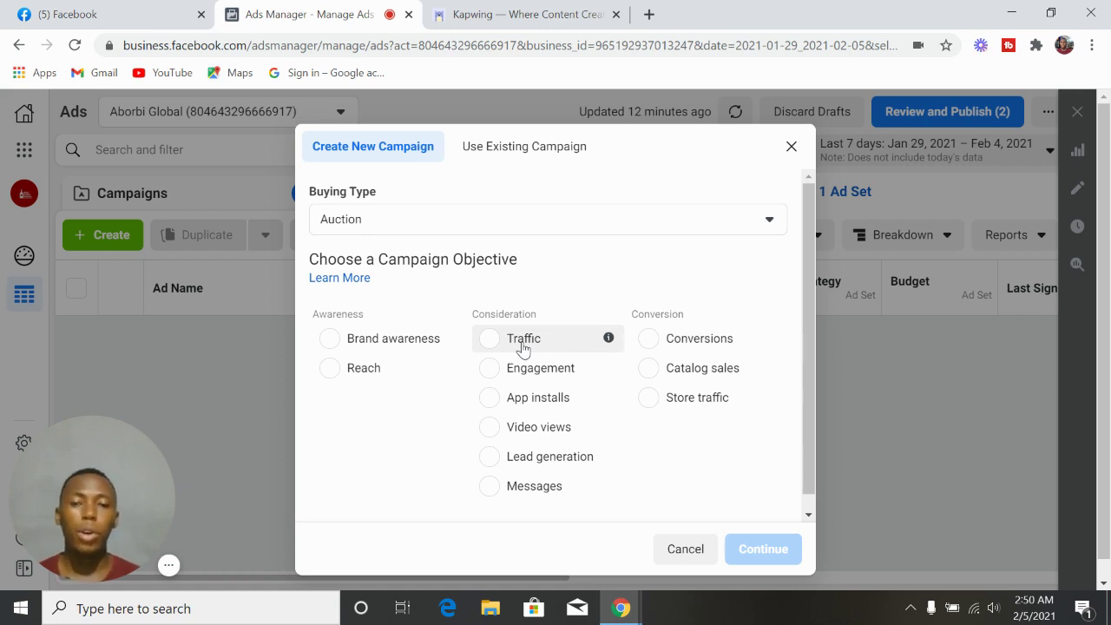
{"action": "left_click", "coordinate": [491, 339]}
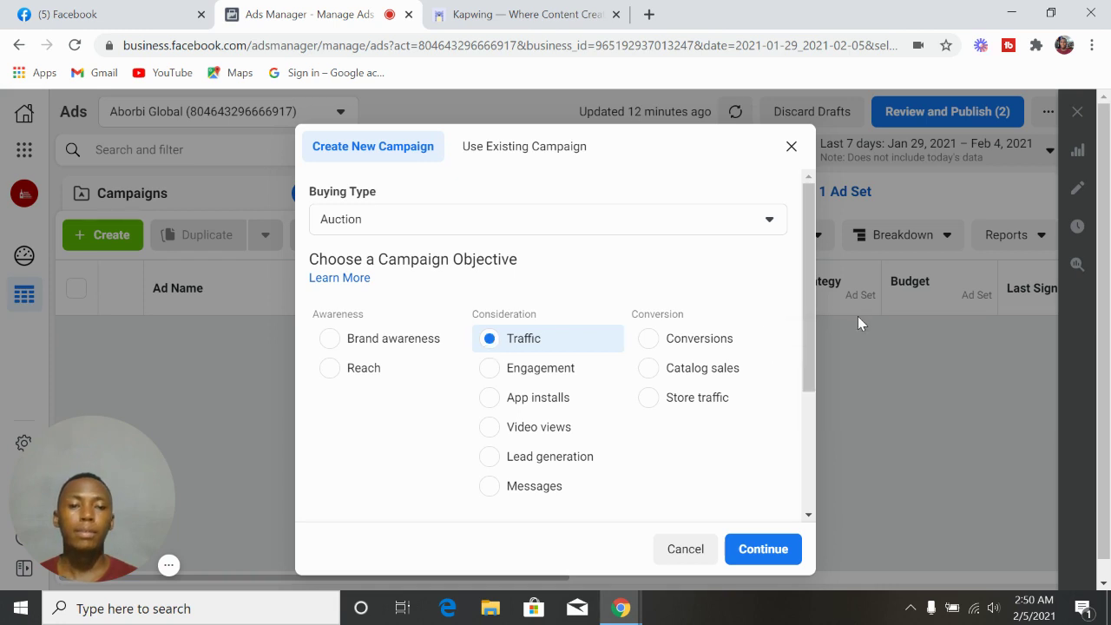
Expand the optional naming section and name the campaign "Test Ad".
{"action": "left_click_drag", "start_coordinate": [814, 318], "coordinate": [808, 434]}
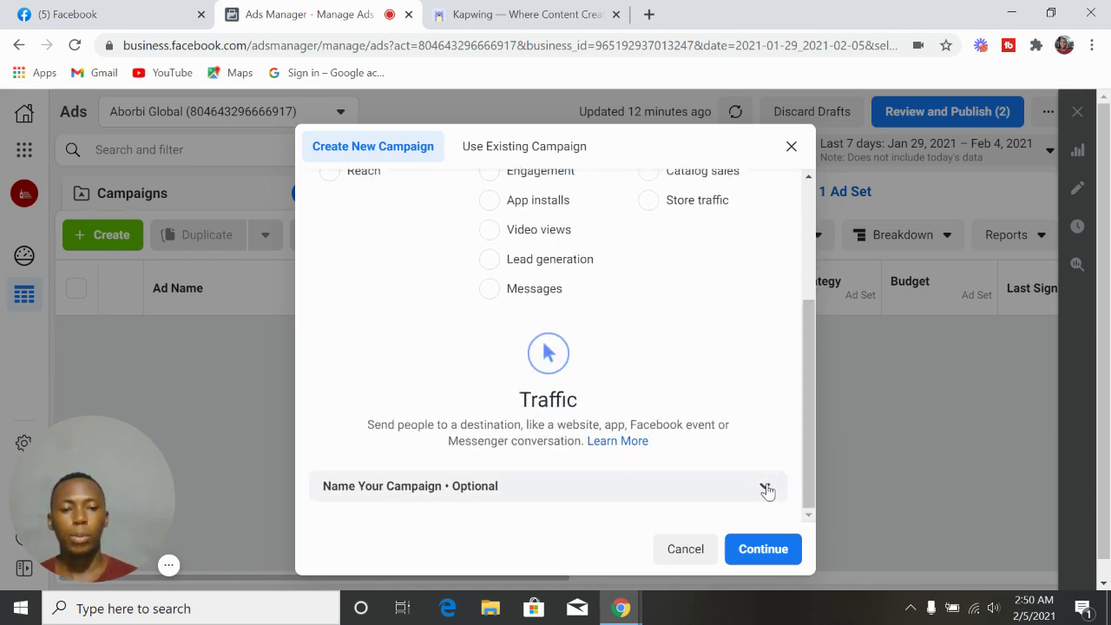
{"action": "left_click", "coordinate": [765, 486]}
{"action": "left_click_drag", "start_coordinate": [807, 408], "coordinate": [804, 478]}
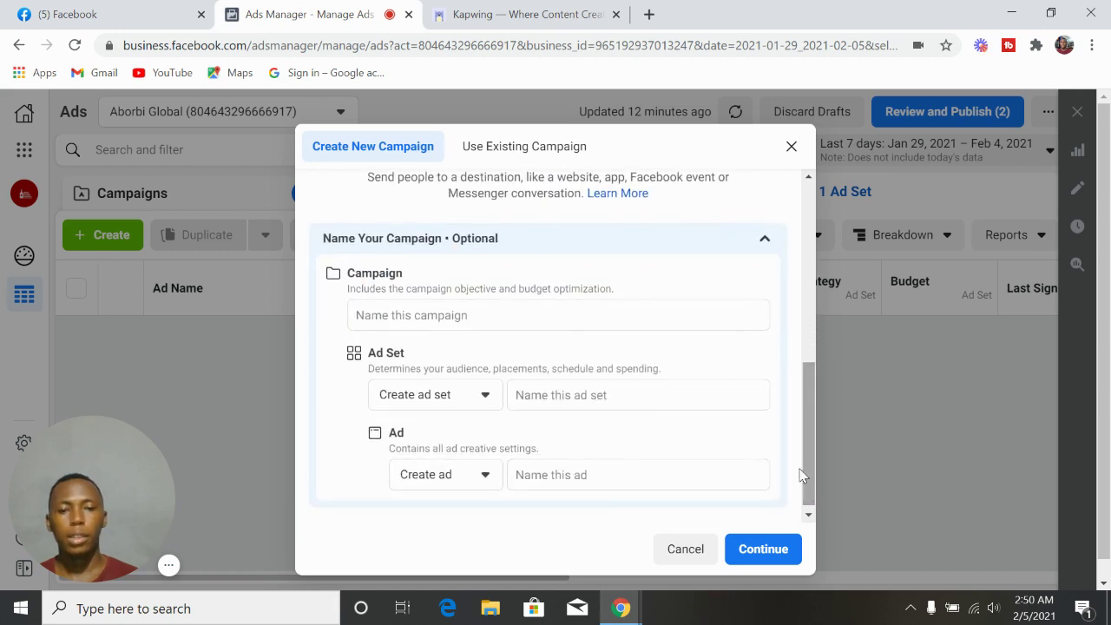
{"action": "left_click", "coordinate": [541, 318]}
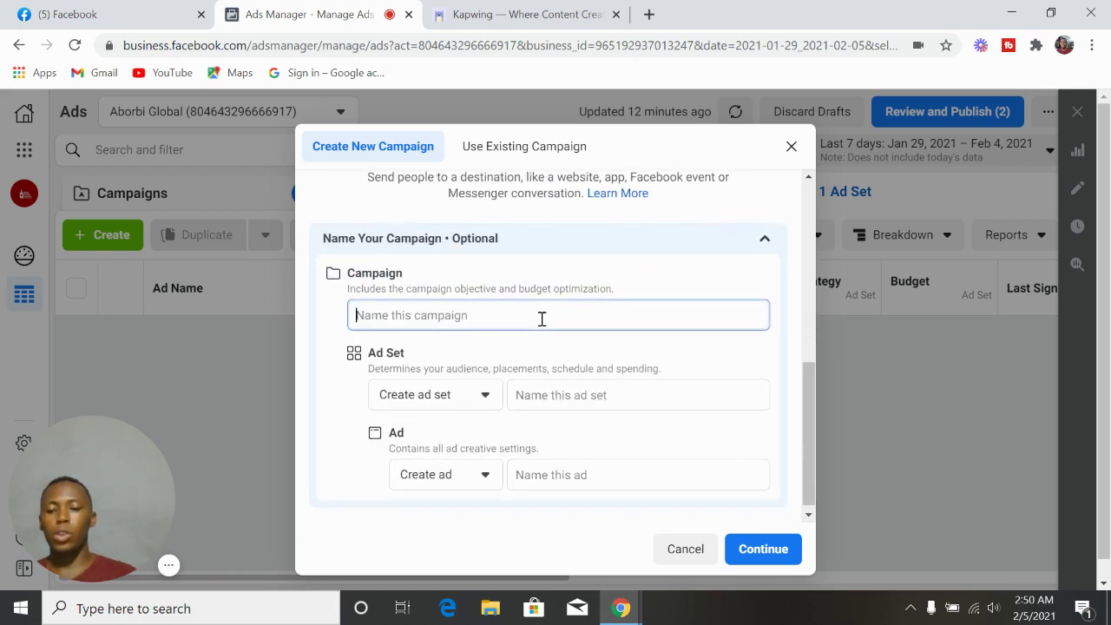
{"action": "type", "text": "Test"}
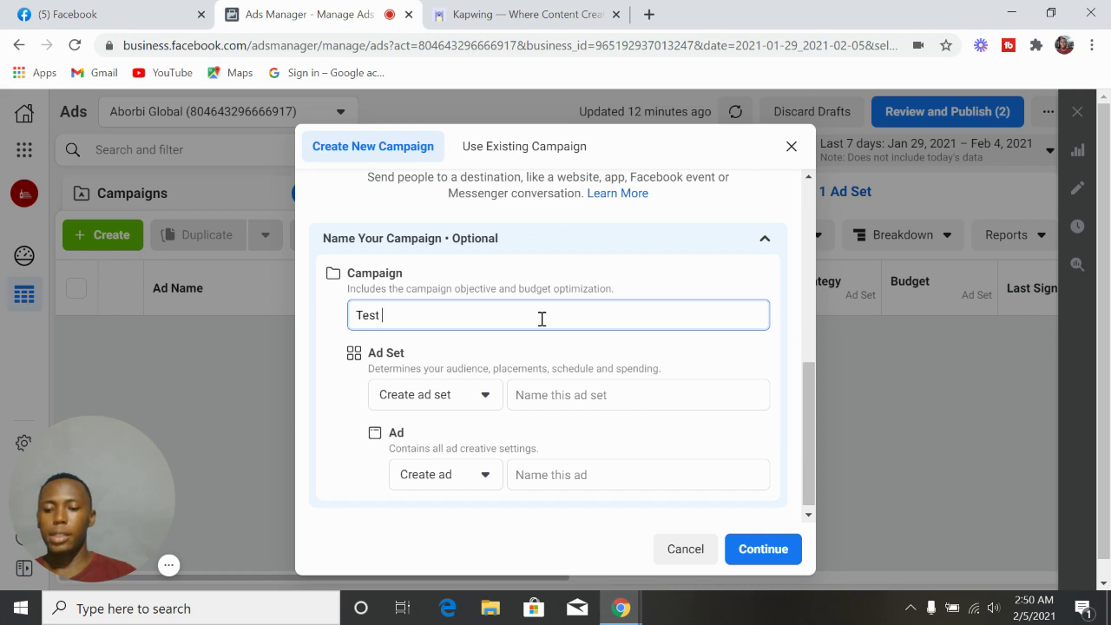
{"action": "type", "text": " Ad1"}
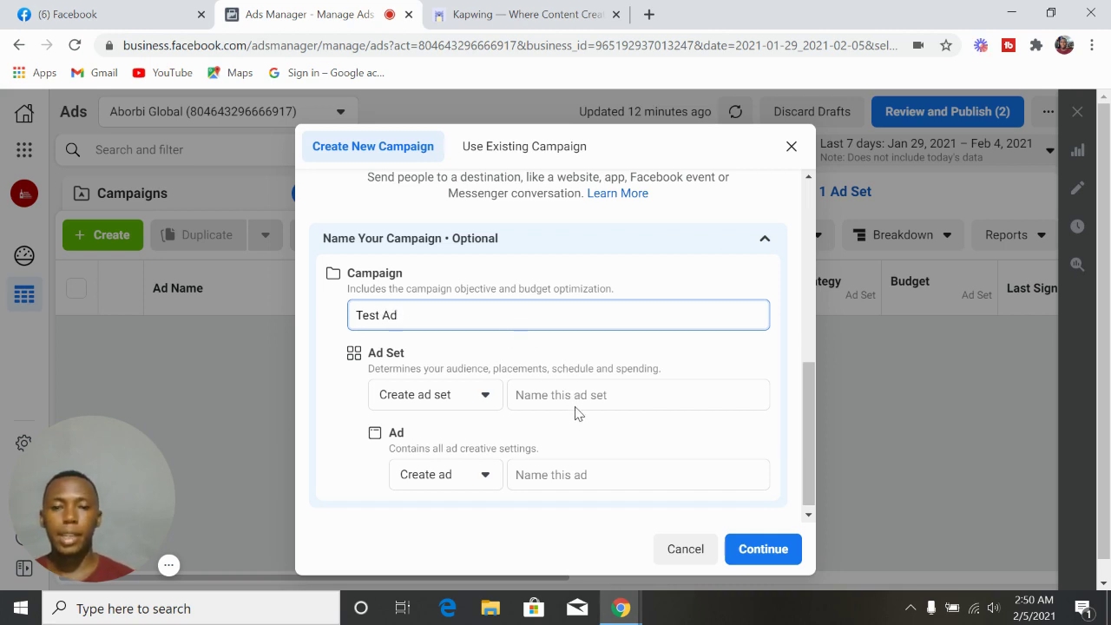
Name both the ad set and the ad "Test Ad1" and create the campaign draft.
{"action": "left_click", "coordinate": [575, 395]}
{"action": "type", "text": "T"}
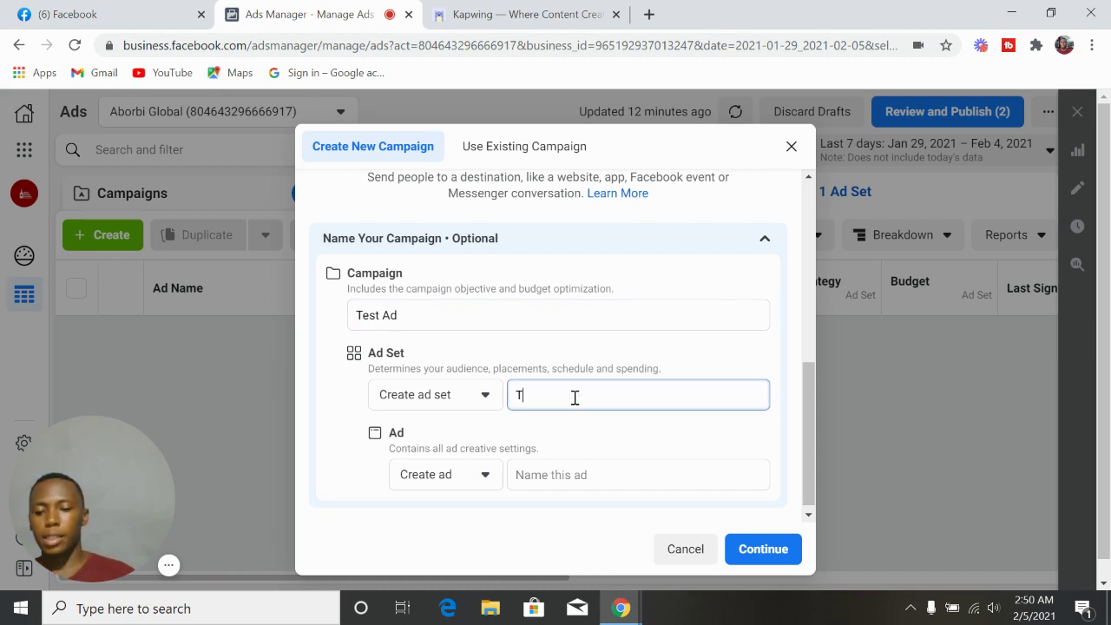
{"action": "type", "text": "est Ad1"}
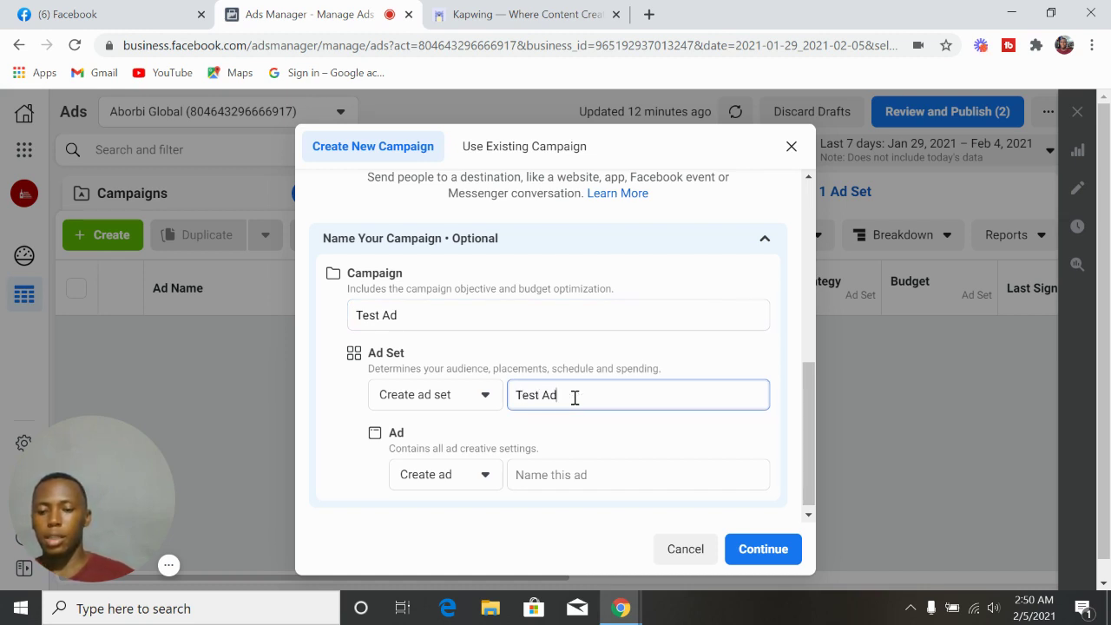
{"action": "left_click", "coordinate": [583, 474]}
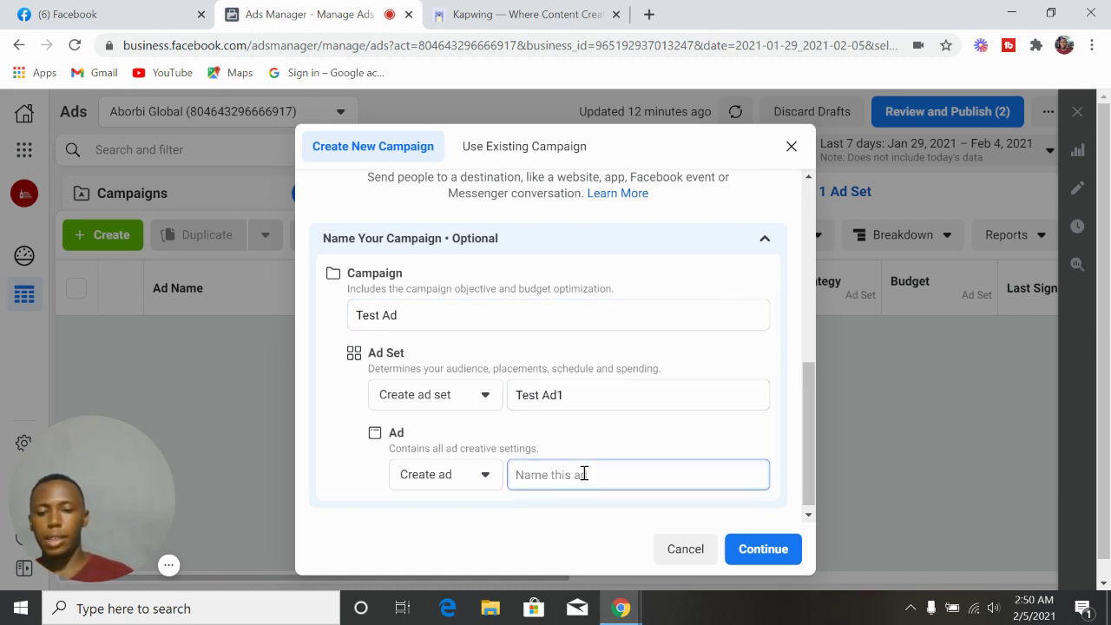
{"action": "type", "text": "Test Ad1"}
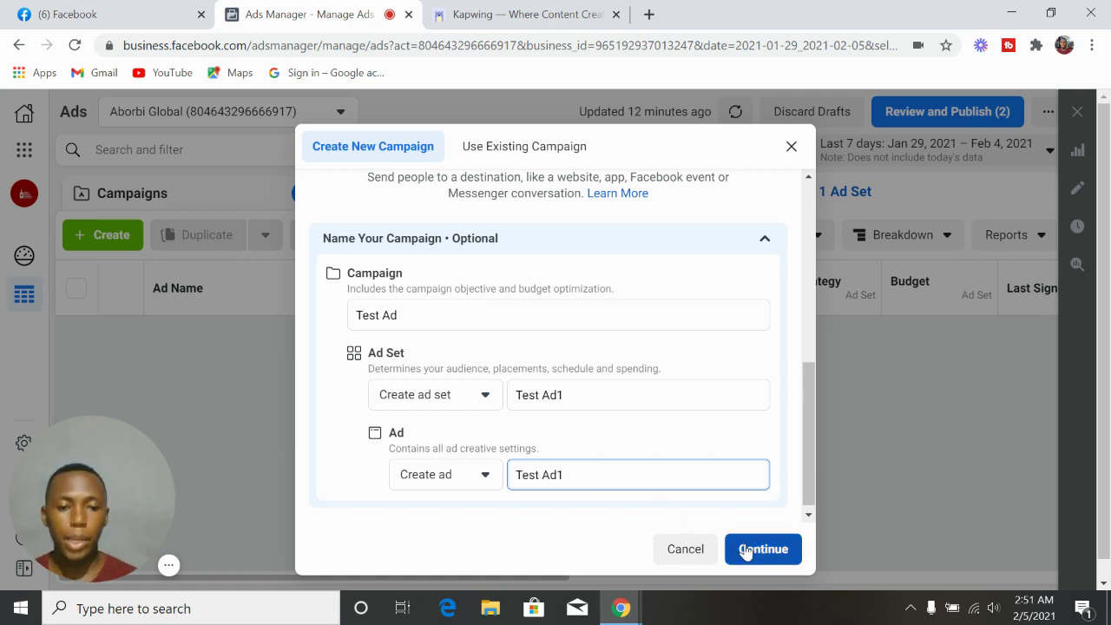
{"action": "left_click", "coordinate": [745, 550]}
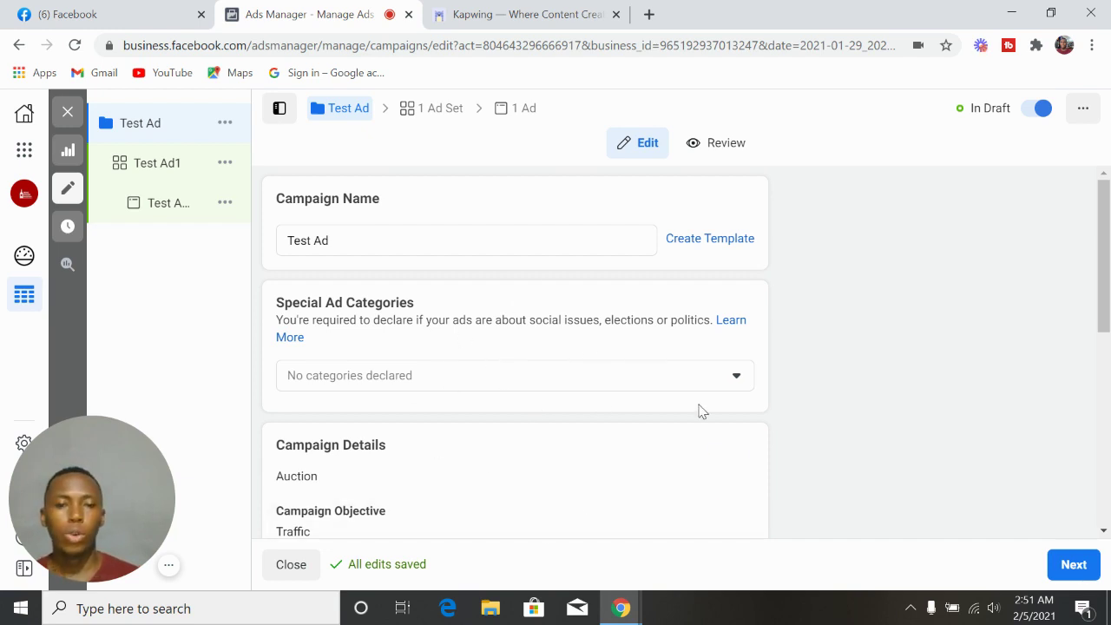
Advance from the campaign settings to the ad set and choose WhatsApp as its traffic destination.
{"action": "left_click_drag", "start_coordinate": [1103, 281], "coordinate": [1108, 476]}
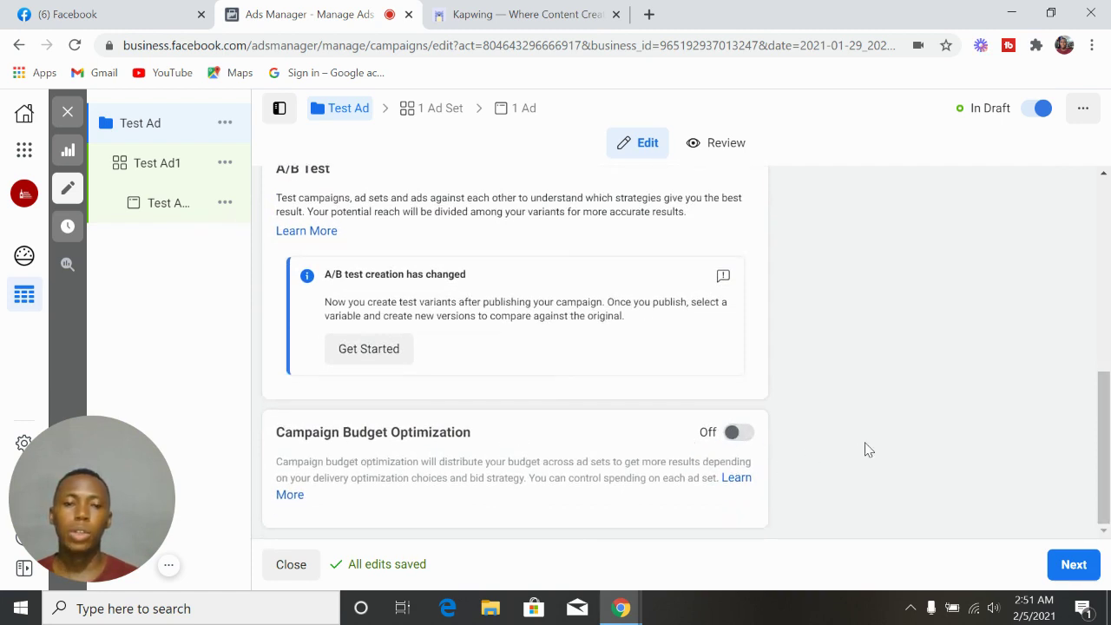
{"action": "left_click", "coordinate": [1074, 567]}
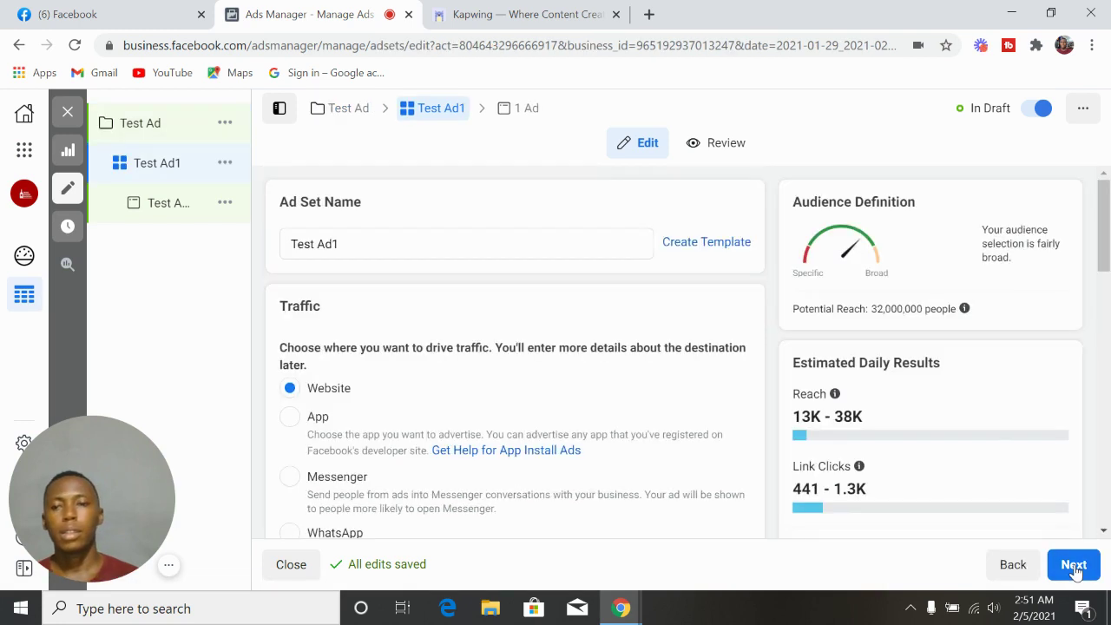
{"action": "mouse_move", "coordinate": [1105, 205]}
{"action": "left_mouse_down"}
{"action": "mouse_move", "coordinate": [1106, 222]}
{"action": "mouse_move", "coordinate": [1105, 201]}
{"action": "left_mouse_up"}
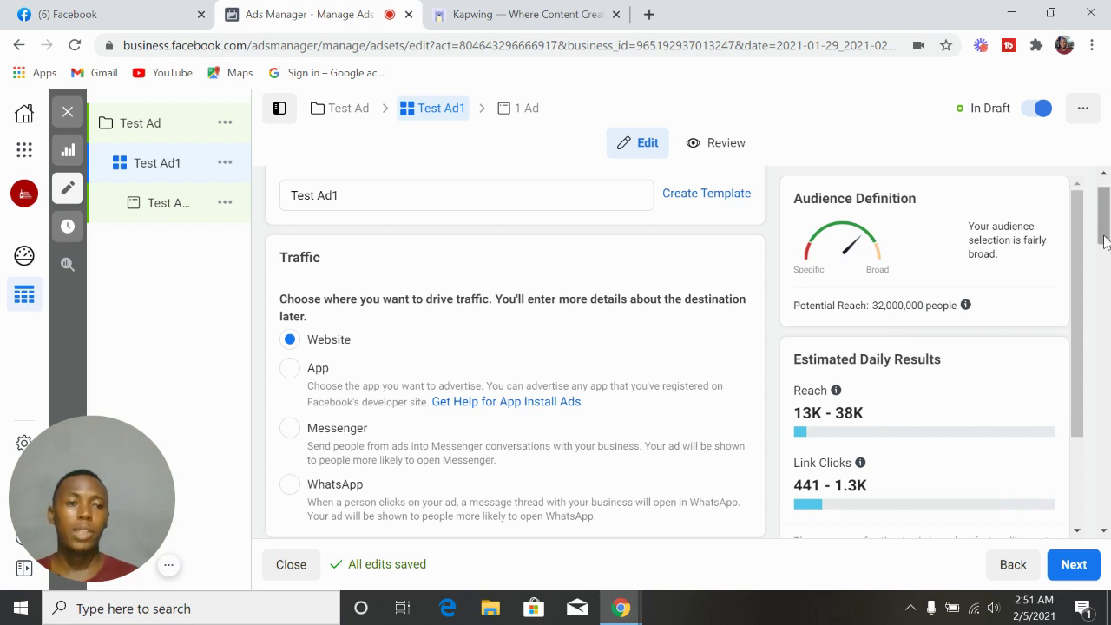
{"action": "left_click_drag", "start_coordinate": [1105, 240], "coordinate": [1104, 260]}
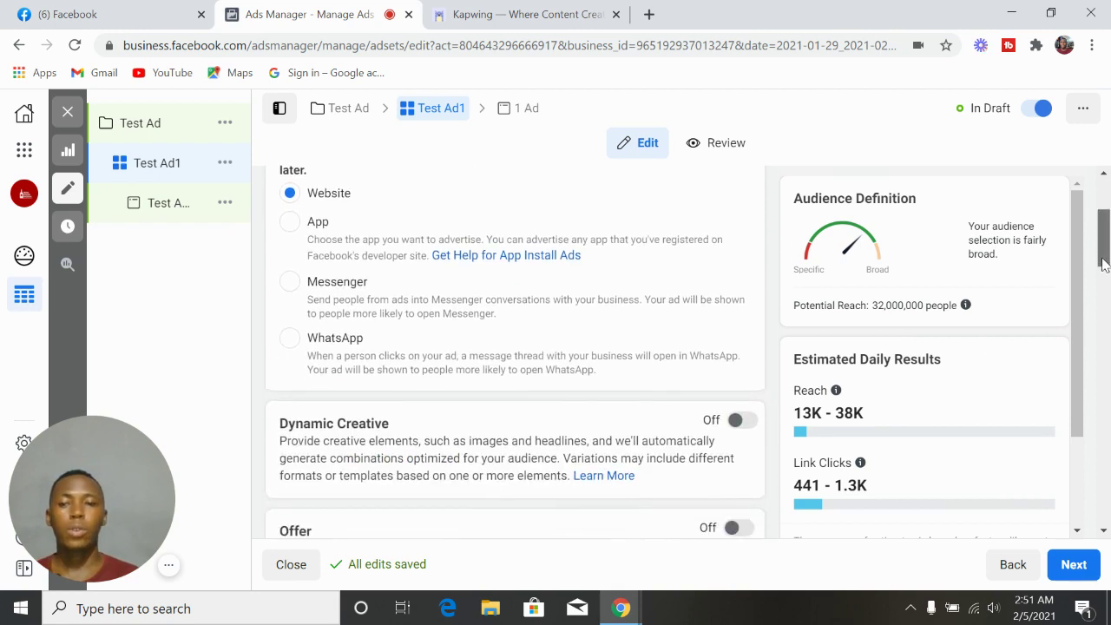
{"action": "left_click", "coordinate": [290, 341]}
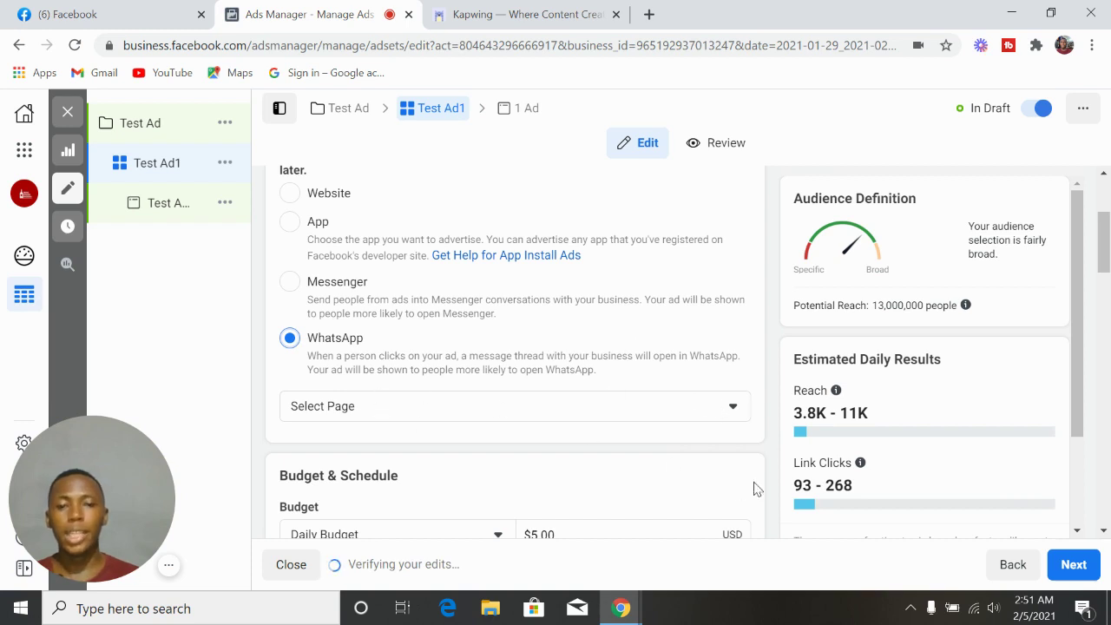
Select the Dekole Fragrance page for the ad set's WhatsApp destination.
{"action": "left_click", "coordinate": [736, 411]}
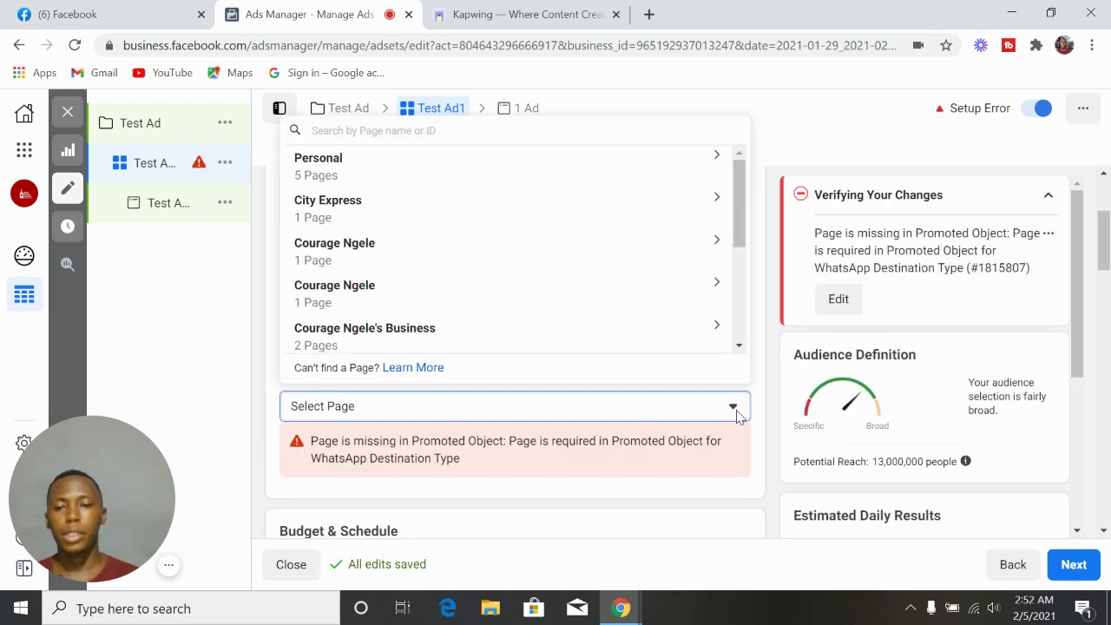
{"action": "left_click", "coordinate": [737, 411]}
{"action": "left_click", "coordinate": [736, 411]}
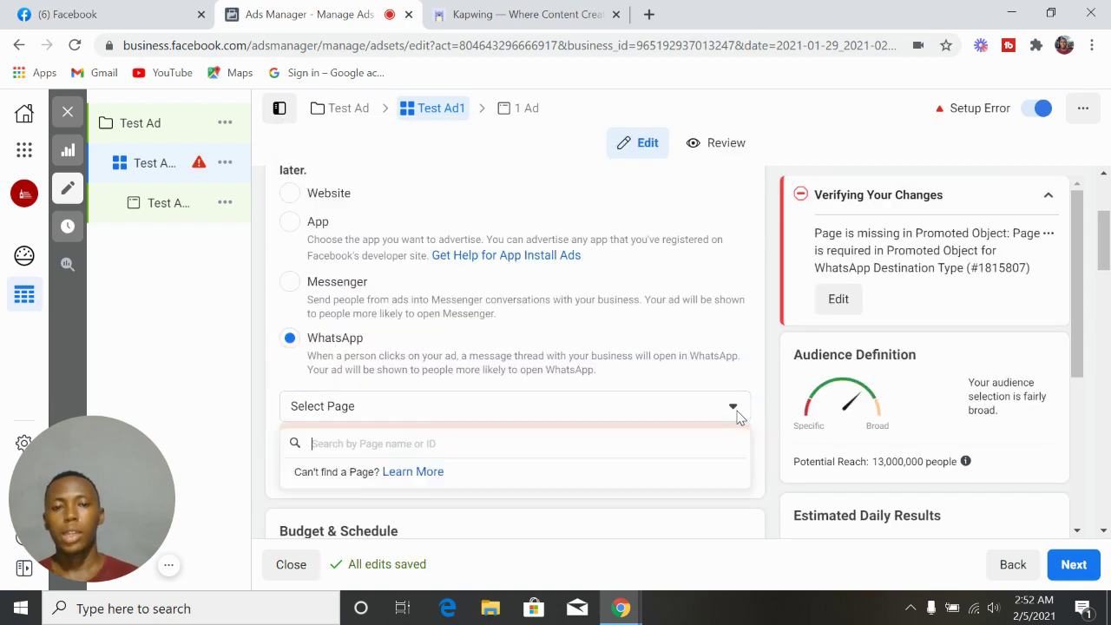
{"action": "left_click_drag", "start_coordinate": [737, 240], "coordinate": [742, 297]}
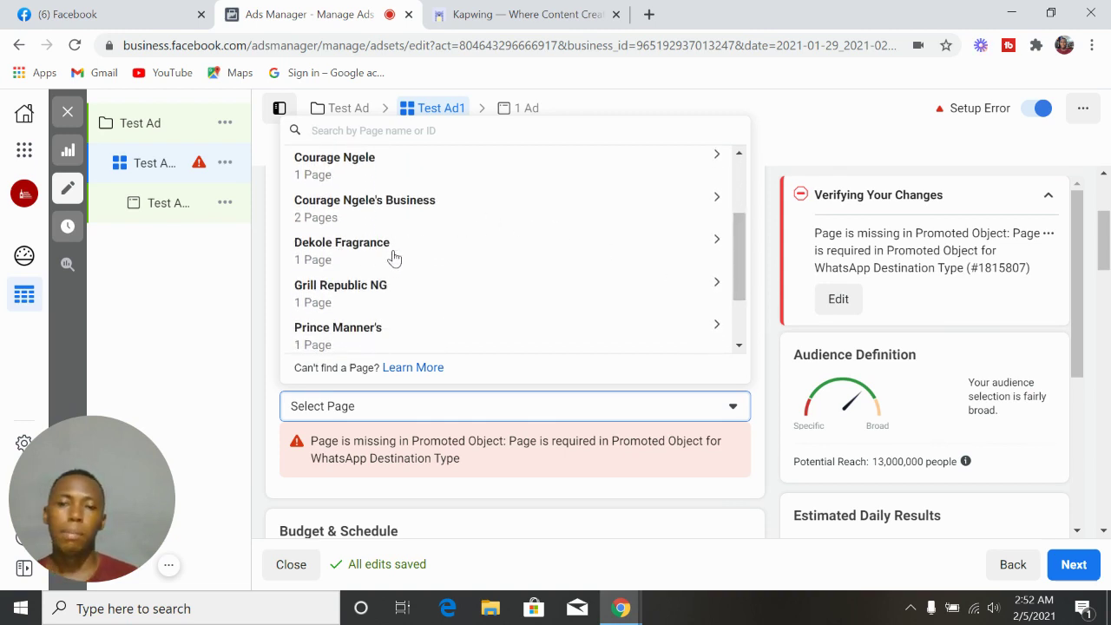
{"action": "left_click", "coordinate": [436, 260]}
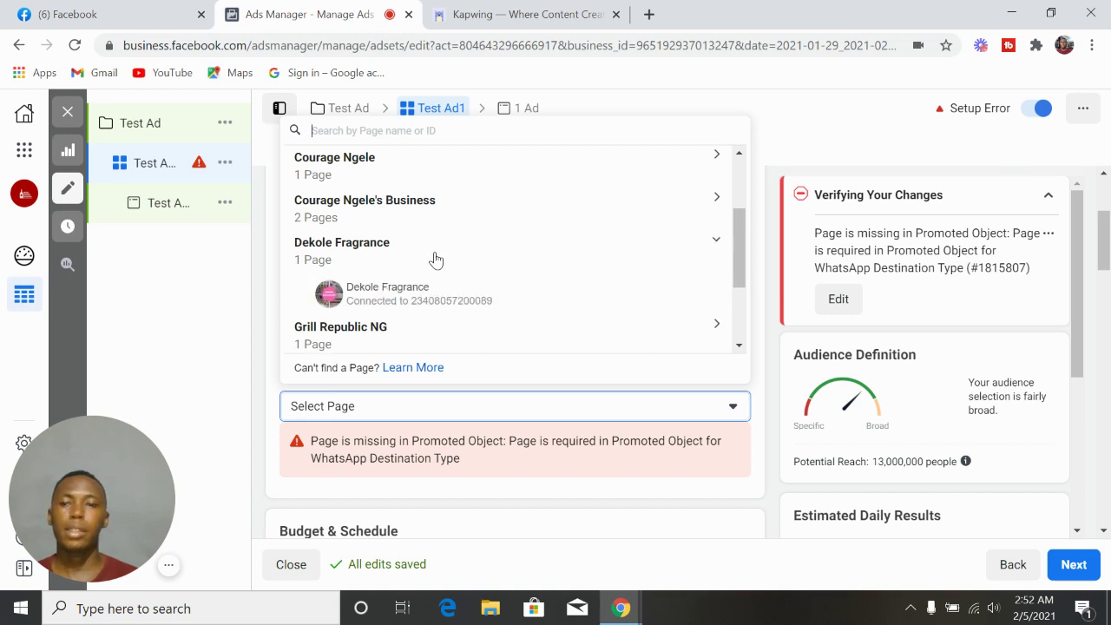
{"action": "left_click", "coordinate": [404, 298]}
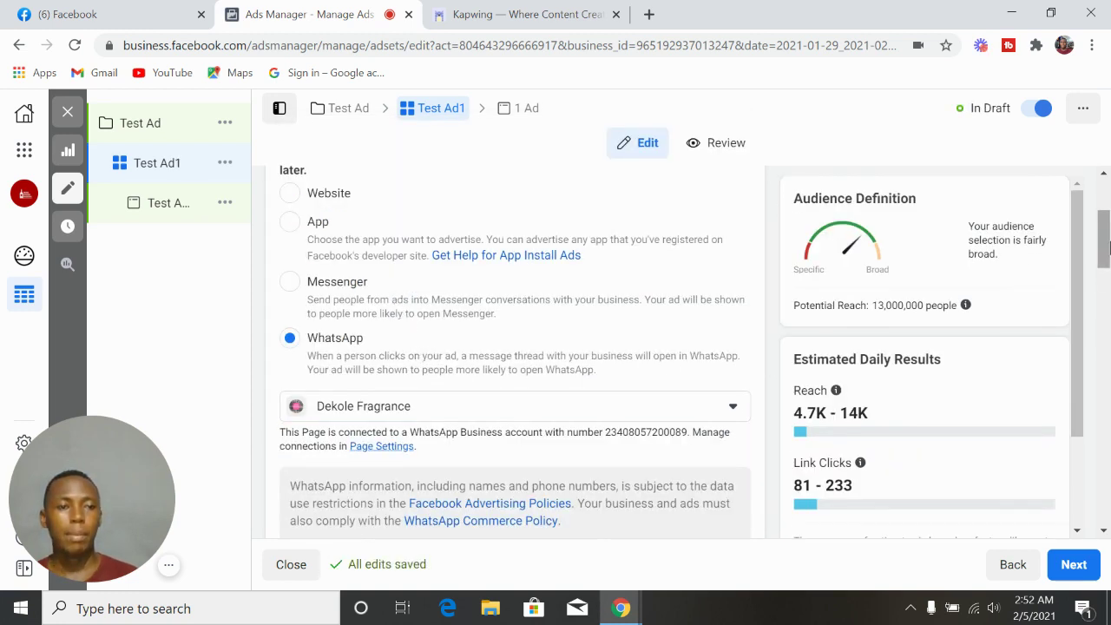
Examine the ad set's budget and schedule settings.
{"action": "left_click_drag", "start_coordinate": [1107, 249], "coordinate": [1107, 305]}
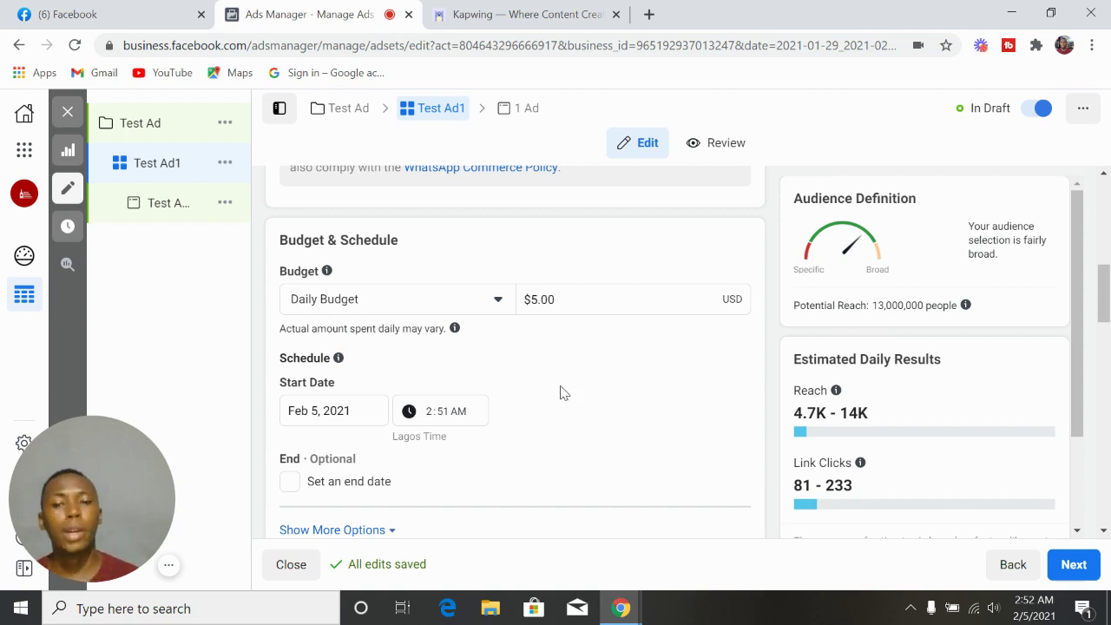
{"action": "scroll", "coordinate": [1101, 315], "scroll_direction": "down", "scroll_amount": 1}
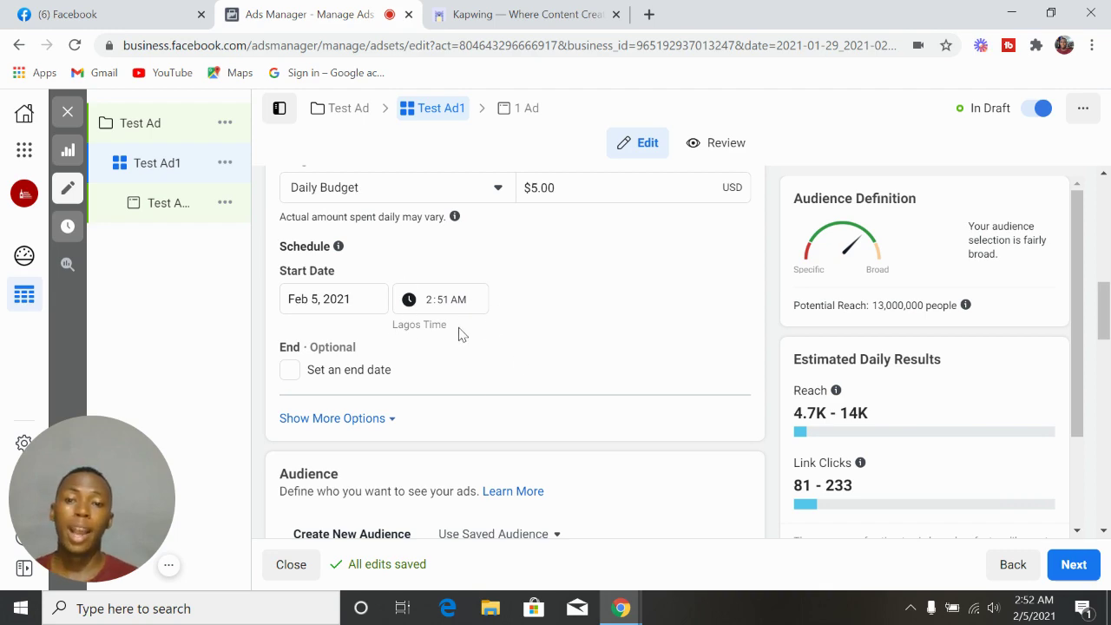
Search Google for "facebook ads manager app" in a new browser tab.
{"action": "left_click", "coordinate": [649, 15]}
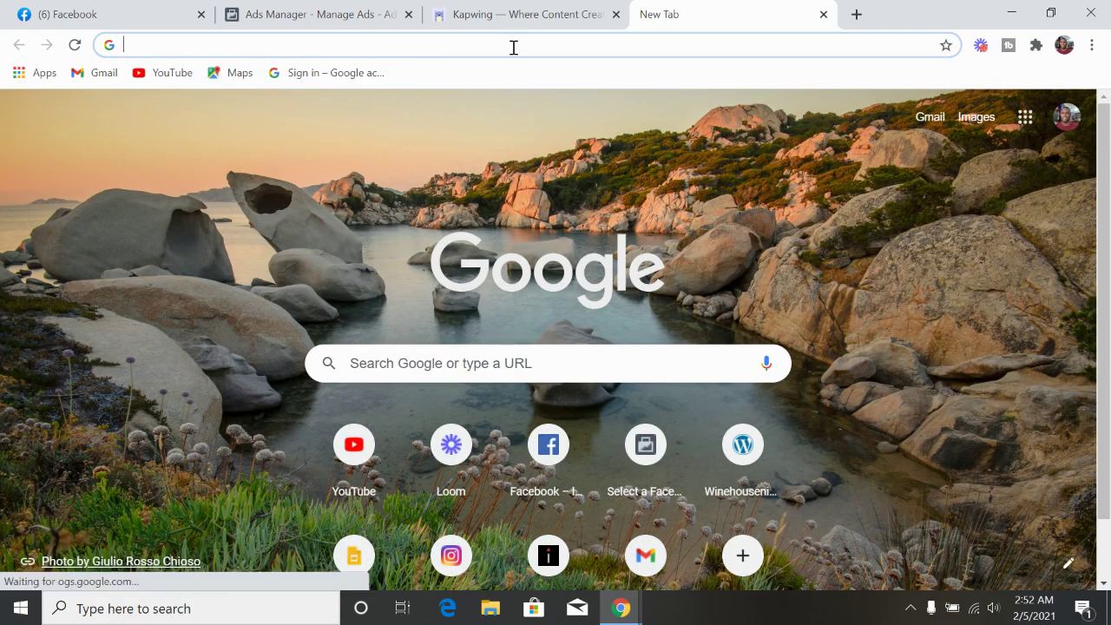
{"action": "type", "text": "facebook"}
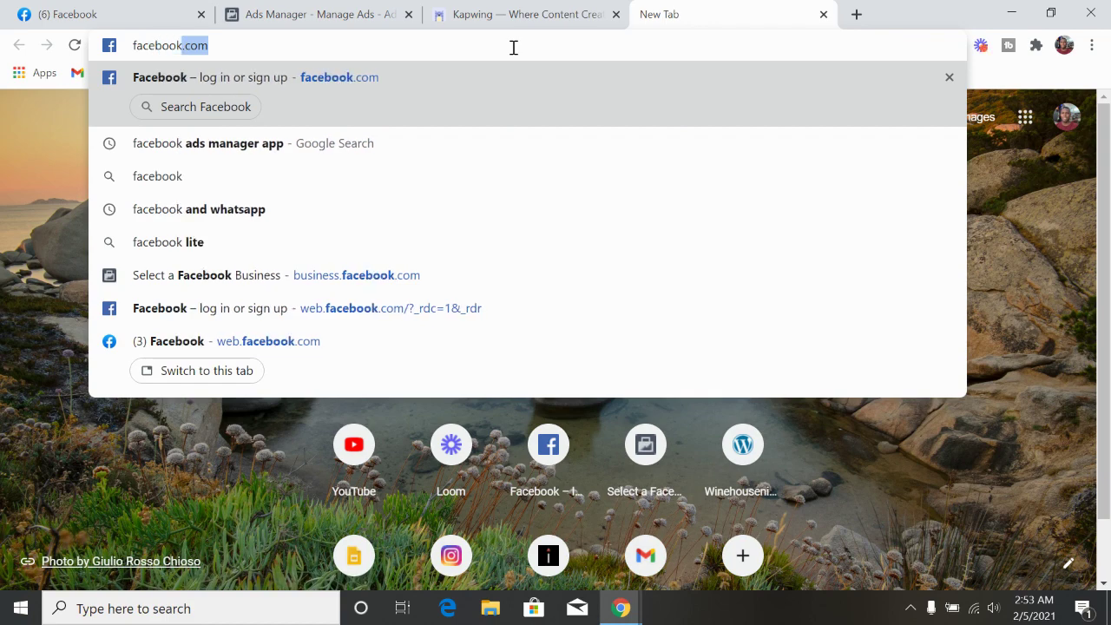
{"action": "left_click", "coordinate": [265, 149]}
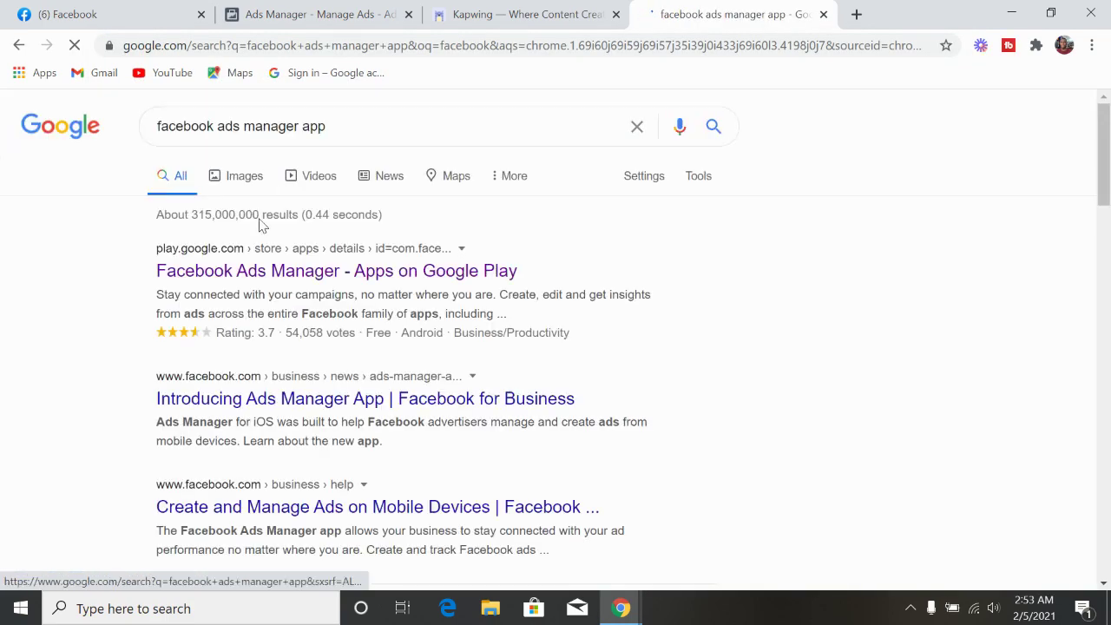
Open the Facebook Ads Manager listing on Google Play and examine its screenshots and description.
{"action": "left_click", "coordinate": [250, 274]}
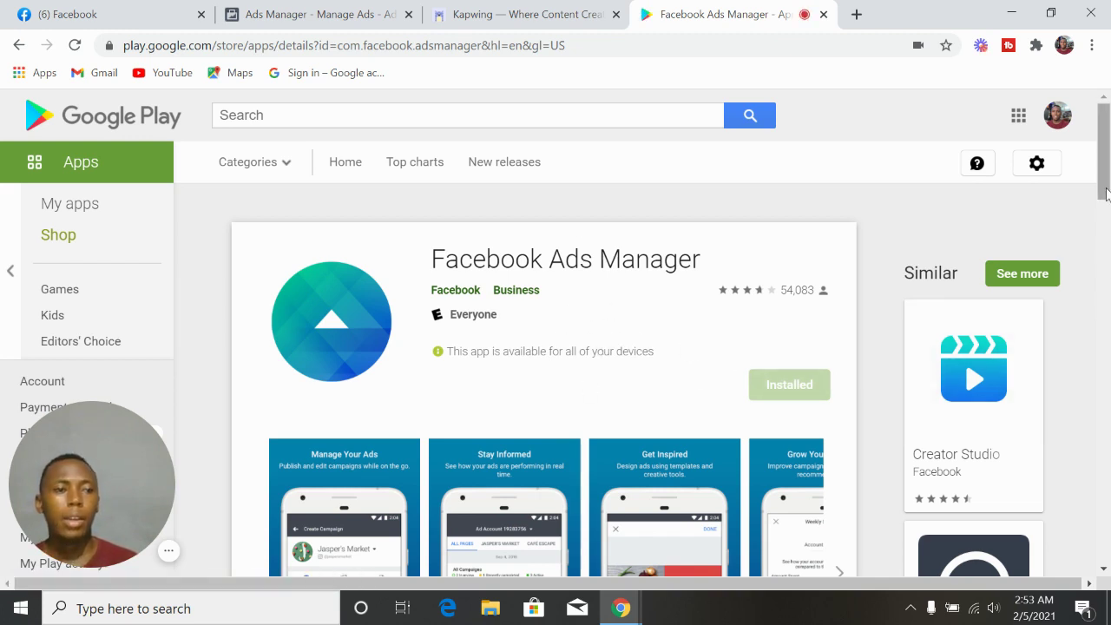
{"action": "scroll", "coordinate": [1107, 224], "scroll_direction": "down", "scroll_amount": 2}
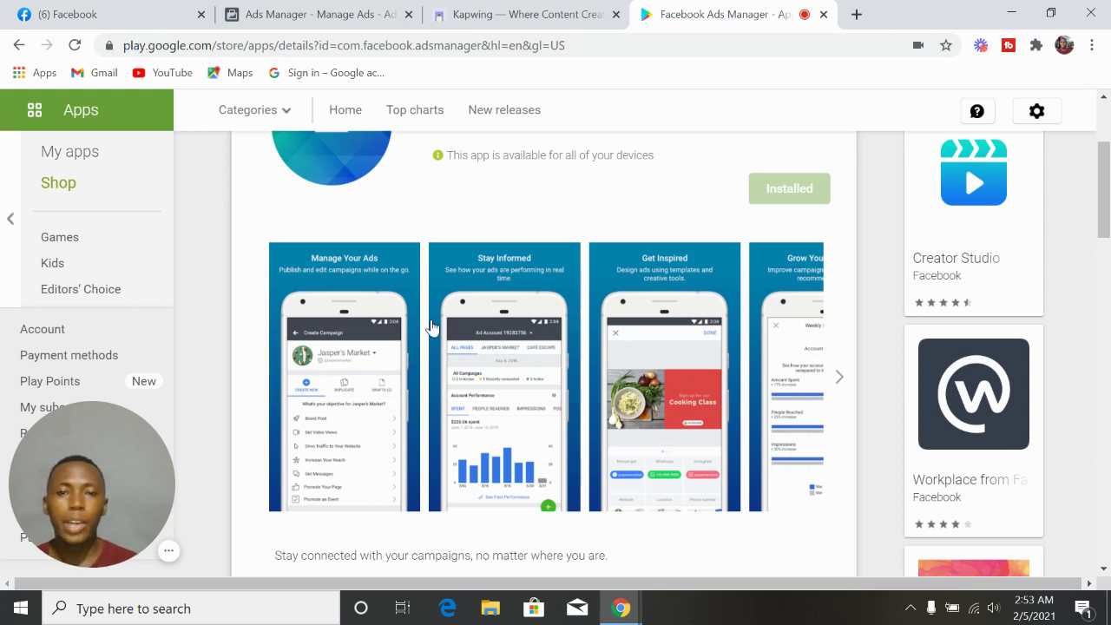
{"action": "left_click", "coordinate": [840, 378]}
{"action": "left_click_drag", "start_coordinate": [1106, 193], "coordinate": [1107, 239]}
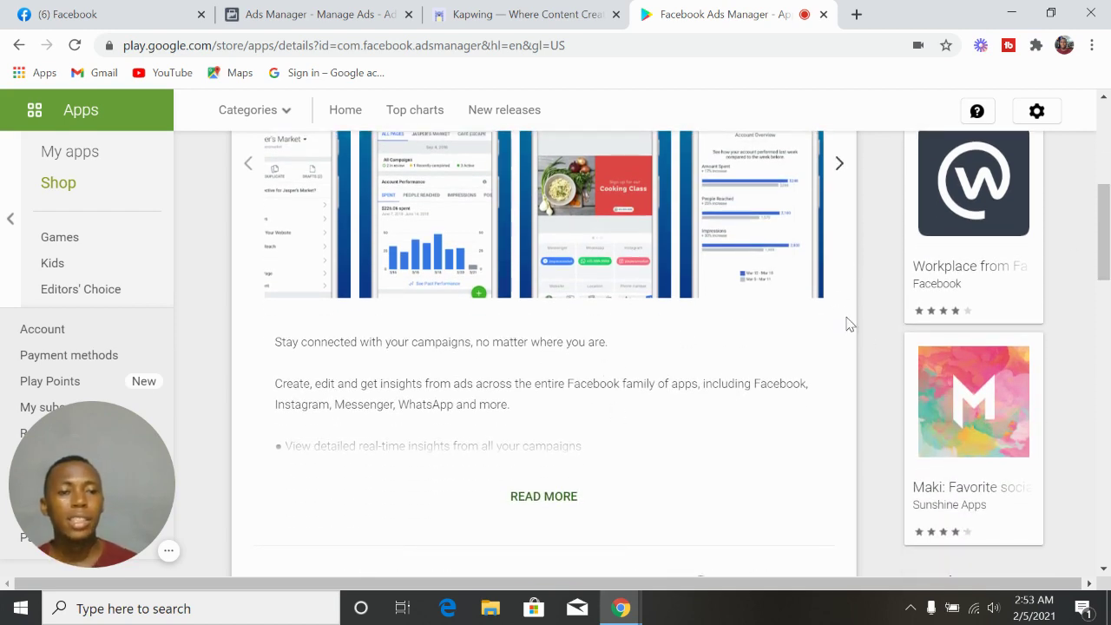
{"action": "scroll", "coordinate": [1108, 247], "scroll_direction": "up", "scroll_amount": 2}
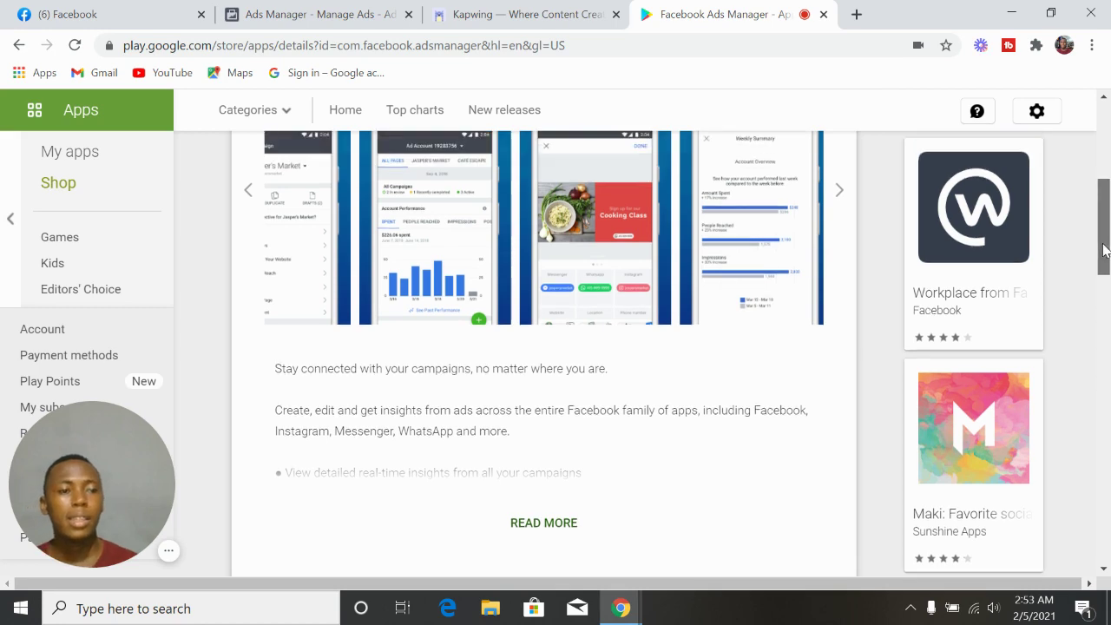
{"action": "left_click_drag", "start_coordinate": [1108, 224], "coordinate": [1108, 193]}
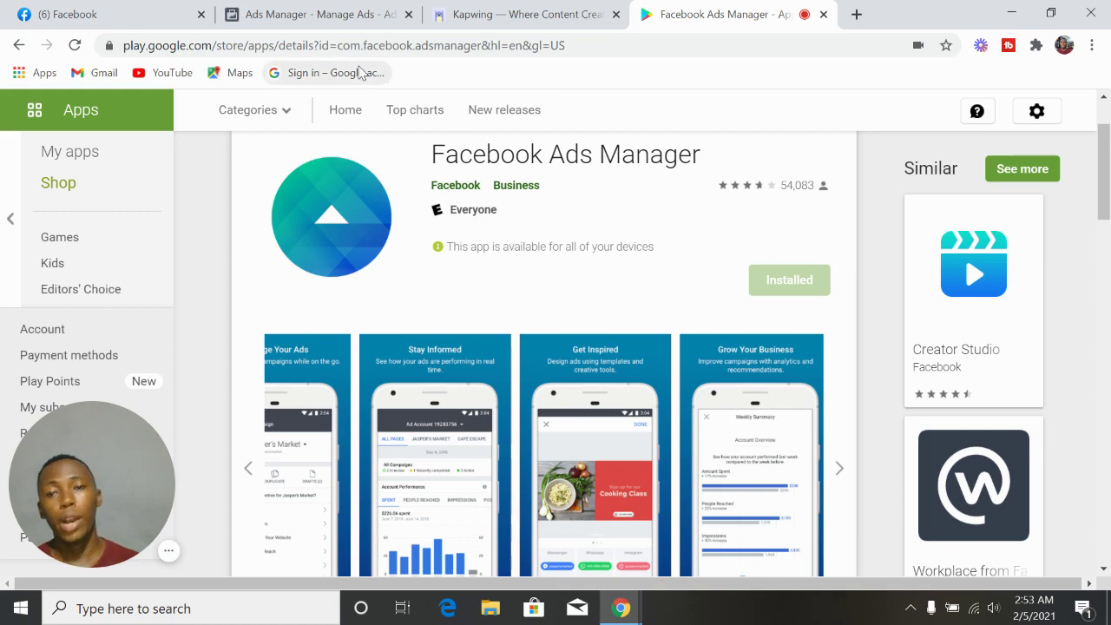
{"action": "left_click", "coordinate": [346, 17]}
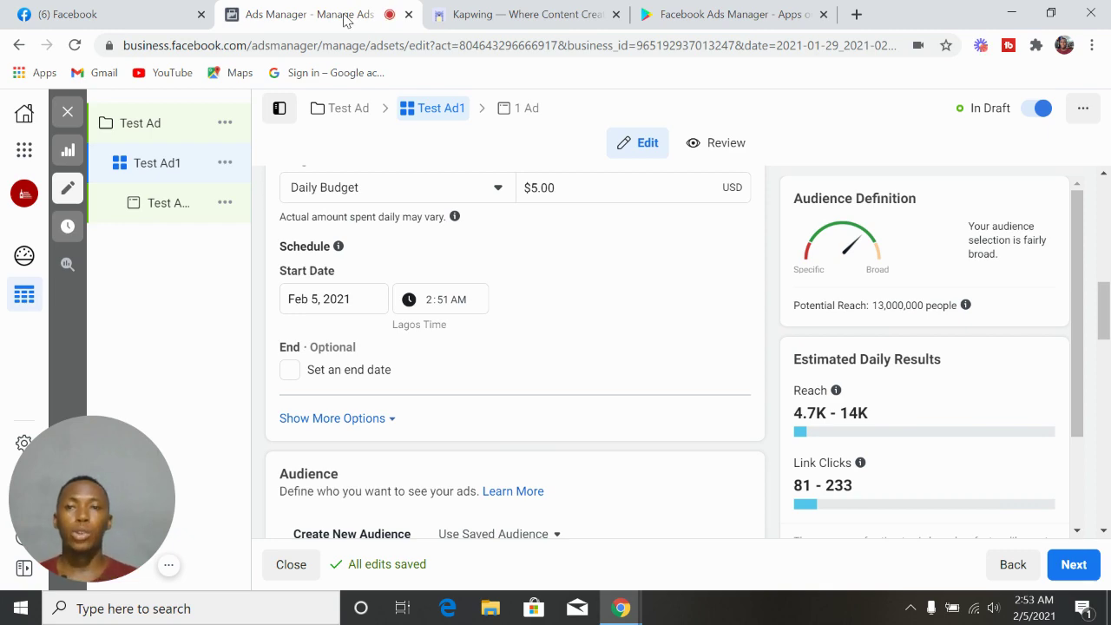
{"action": "left_click", "coordinate": [704, 14]}
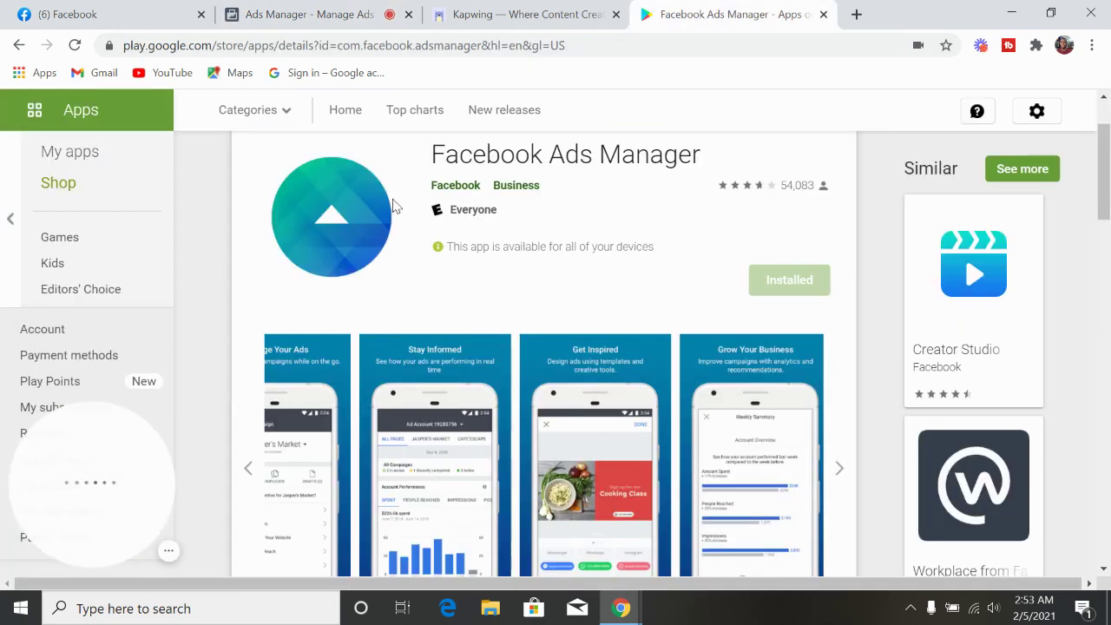
Return to the ad set in Ads Manager and replace Nigeria with Port Harcourt, Rivers State as the audience location.
{"action": "left_click", "coordinate": [308, 14]}
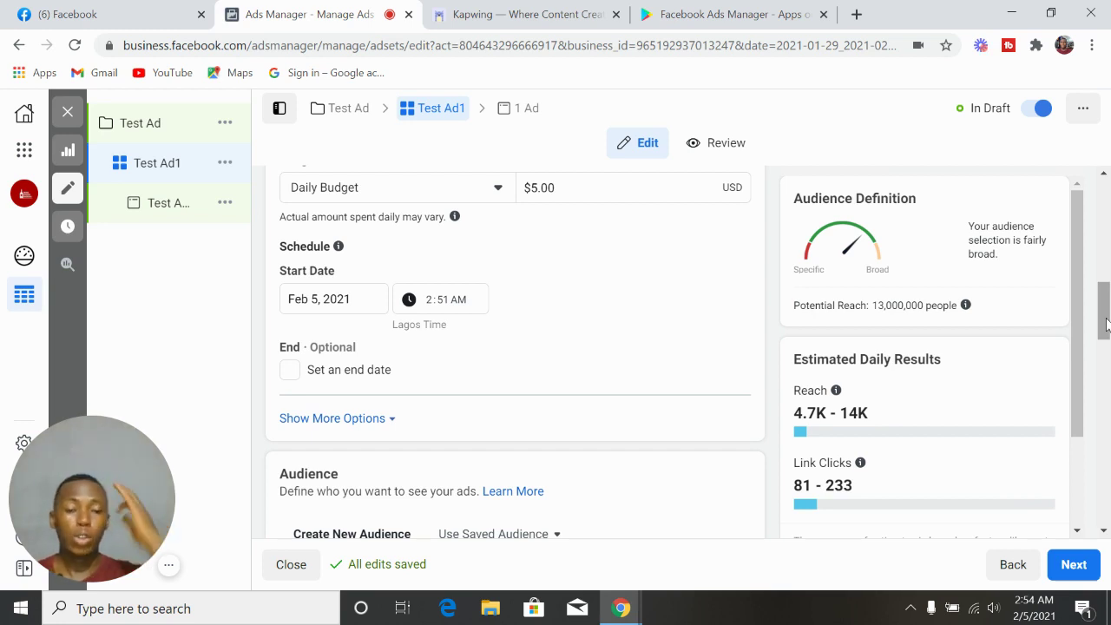
{"action": "left_click_drag", "start_coordinate": [1106, 323], "coordinate": [1106, 391]}
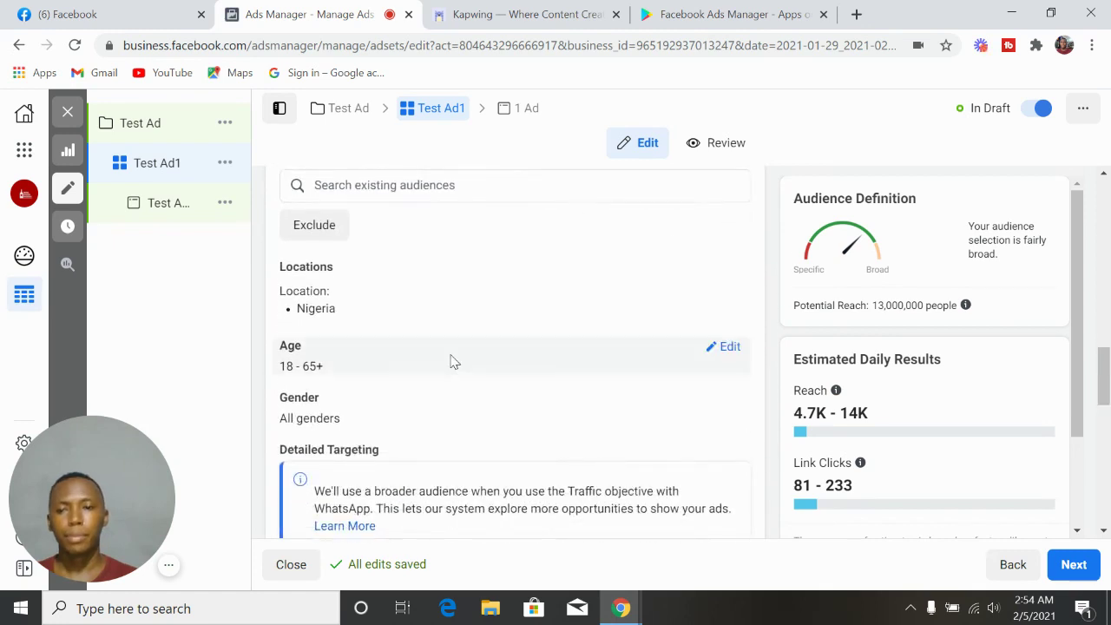
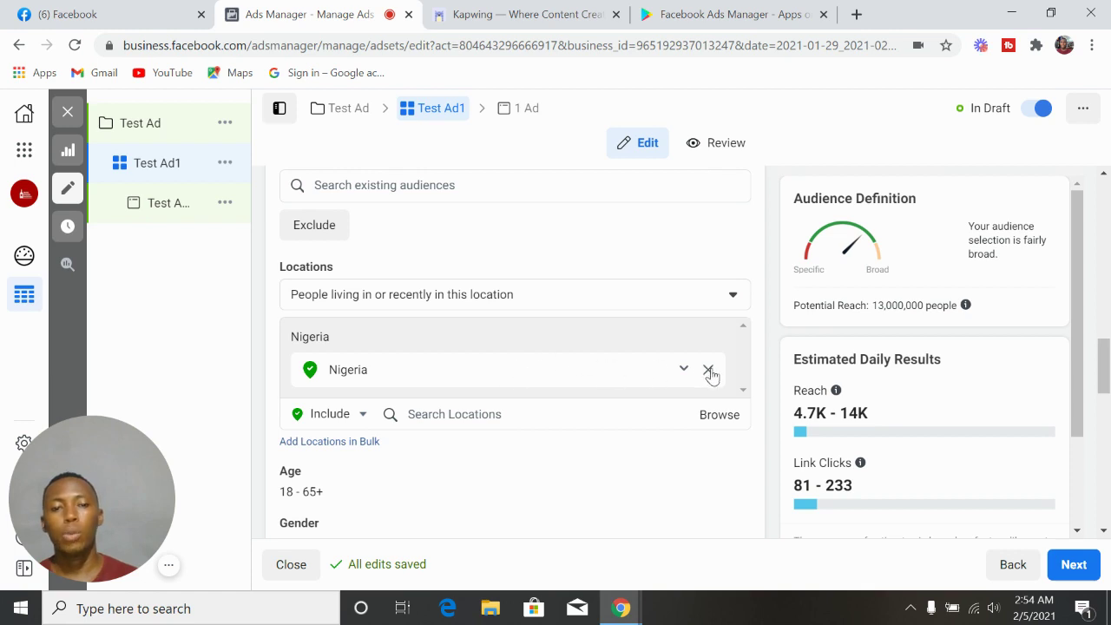
{"action": "left_click", "coordinate": [709, 370]}
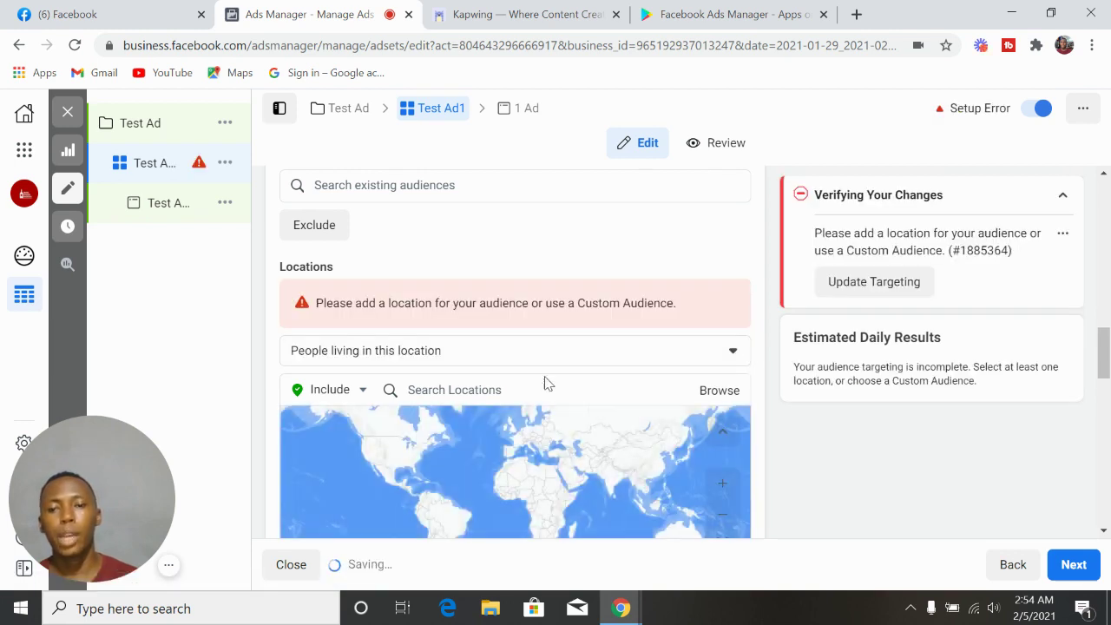
{"action": "left_click", "coordinate": [525, 390]}
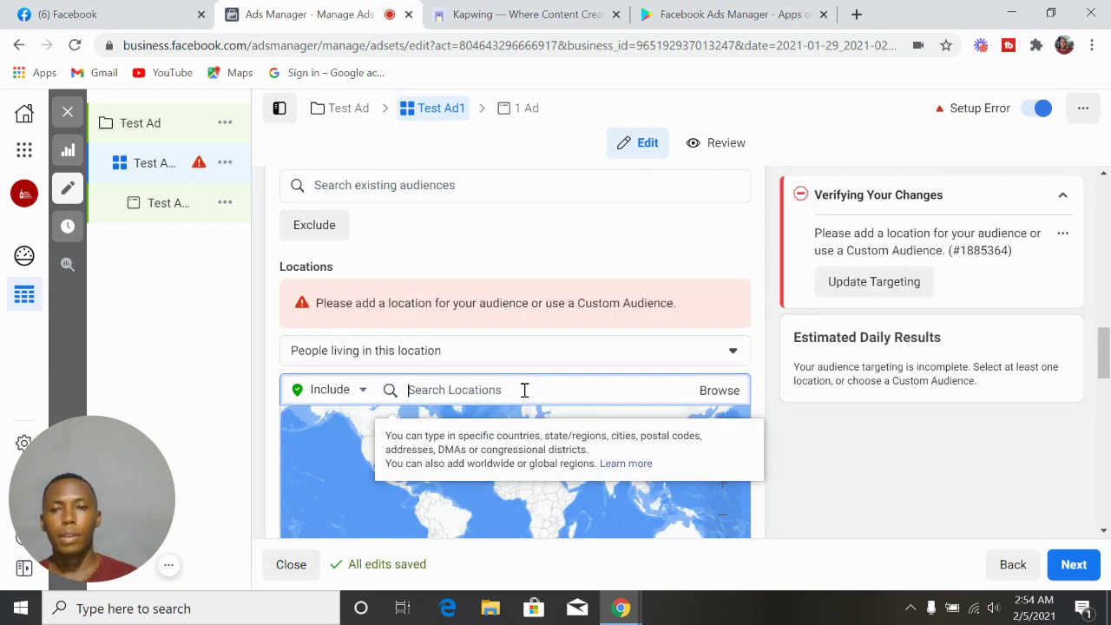
{"action": "type", "text": "port"}
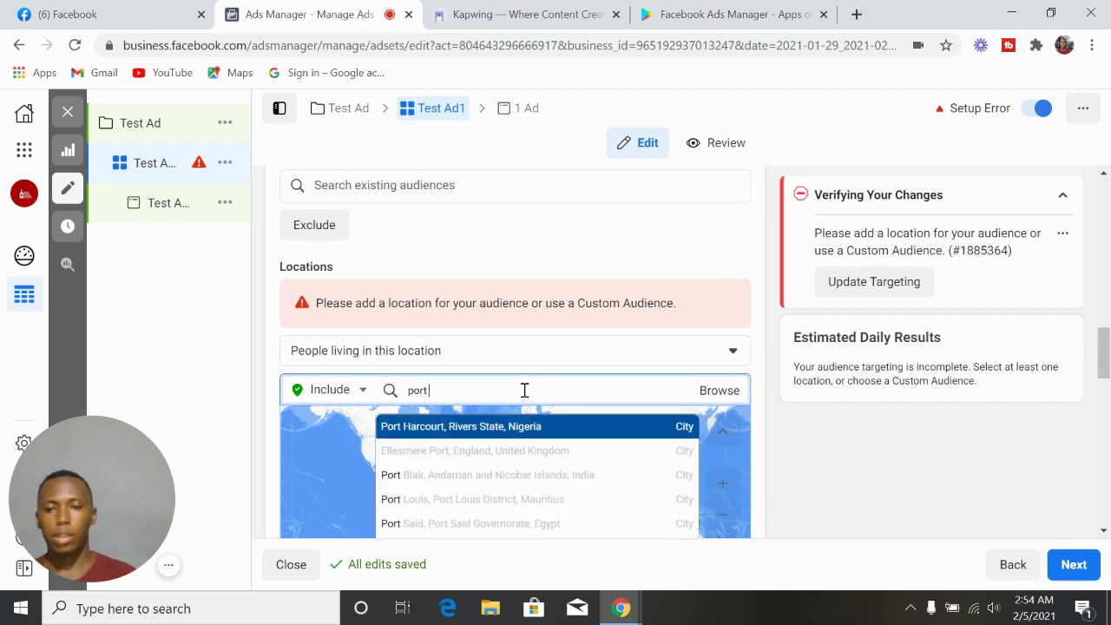
{"action": "left_click", "coordinate": [487, 429]}
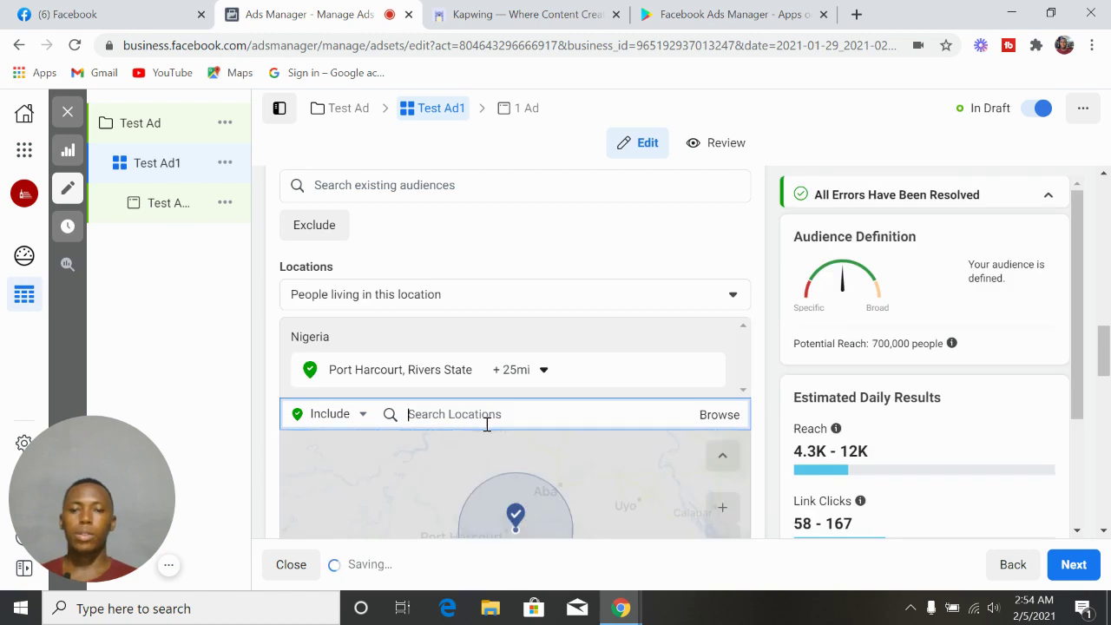
Set the targeting radius around Port Harcourt to 15 mi.
{"action": "scroll", "coordinate": [605, 340], "scroll_direction": "down", "scroll_amount": 2}
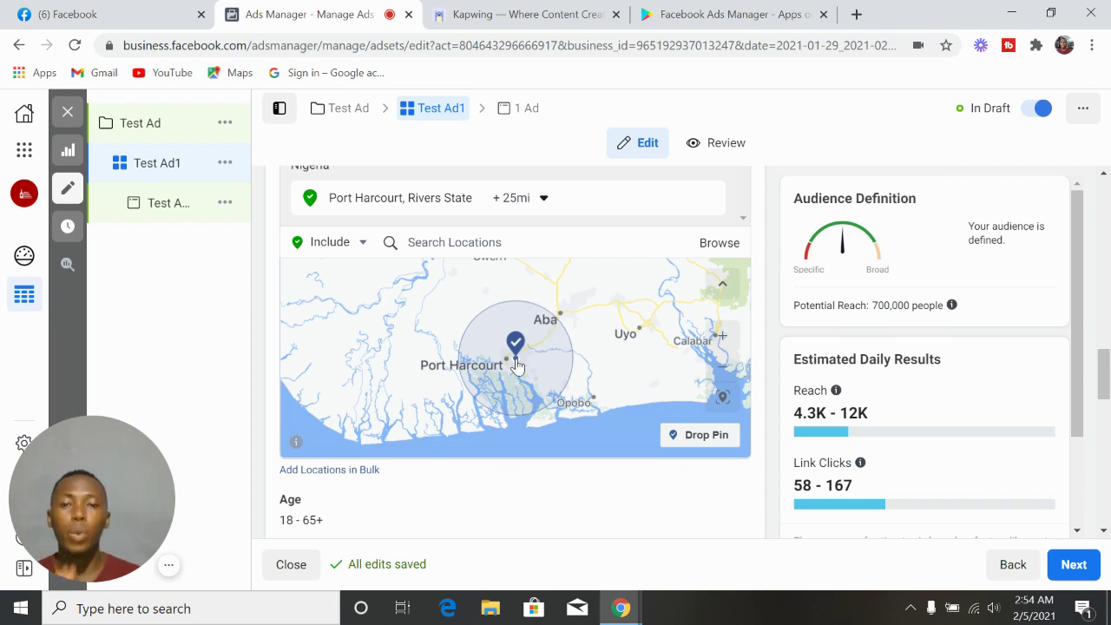
{"action": "left_click", "coordinate": [544, 200]}
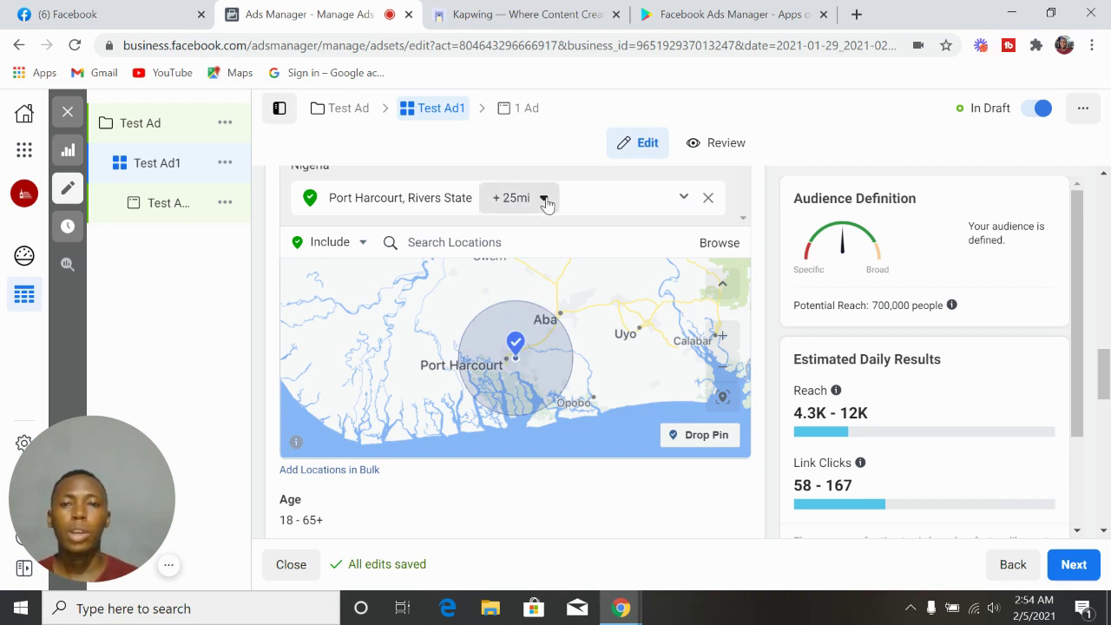
{"action": "left_click_drag", "start_coordinate": [541, 302], "coordinate": [533, 305]}
{"action": "left_click", "coordinate": [570, 364]}
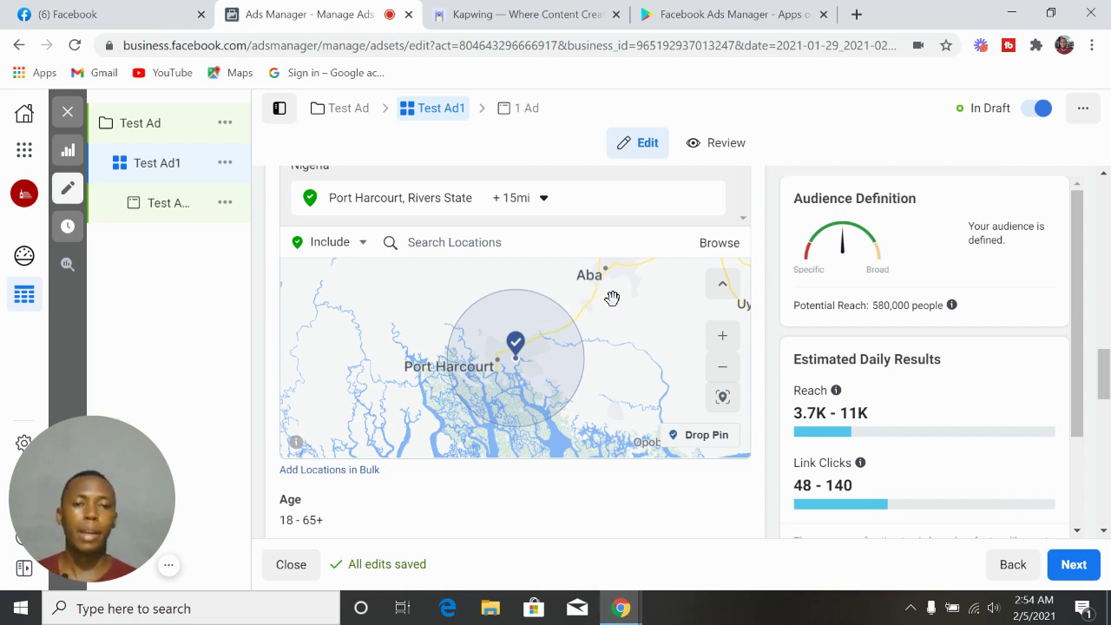
Try targeting people living in or recently in the location, and switch back to People living in this location.
{"action": "scroll", "coordinate": [1107, 386], "scroll_direction": "up", "scroll_amount": 2}
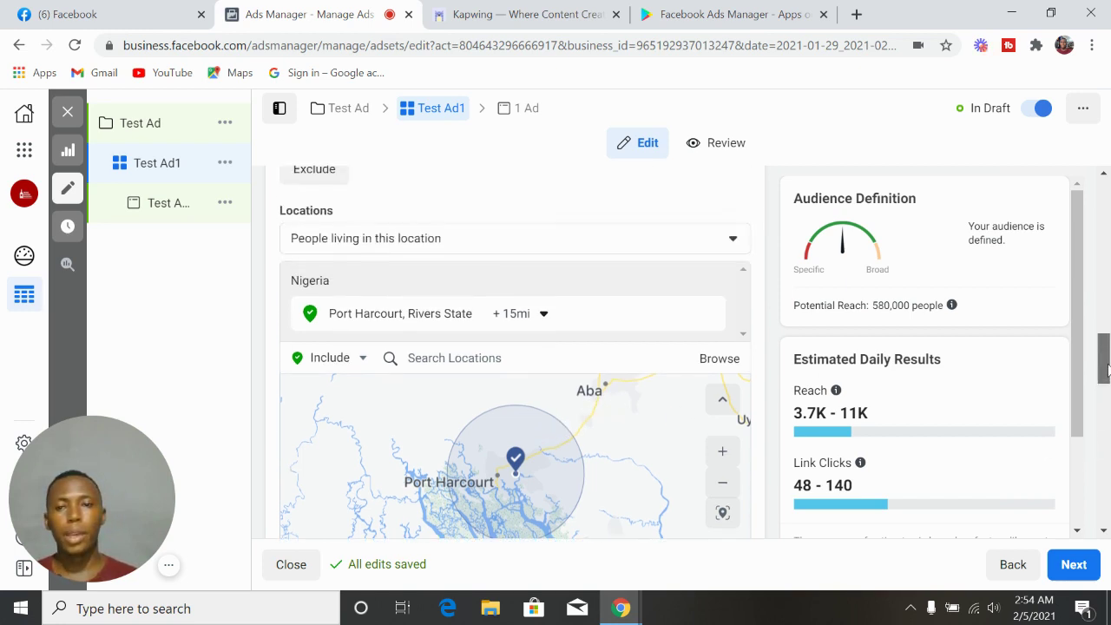
{"action": "left_click", "coordinate": [579, 265]}
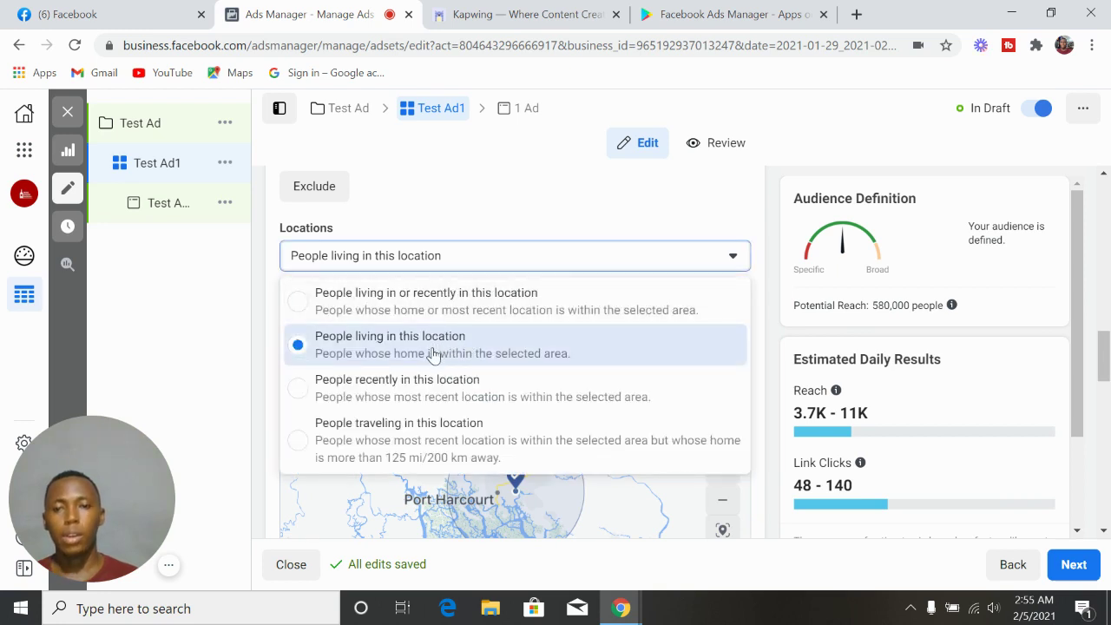
{"action": "left_click", "coordinate": [299, 304]}
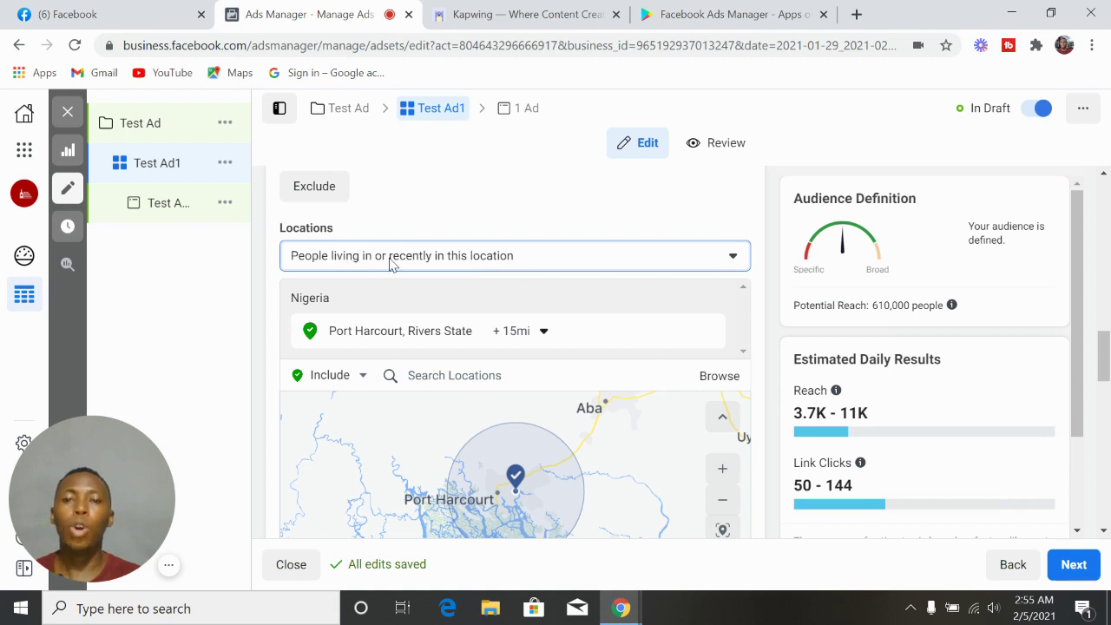
{"action": "left_click", "coordinate": [500, 264]}
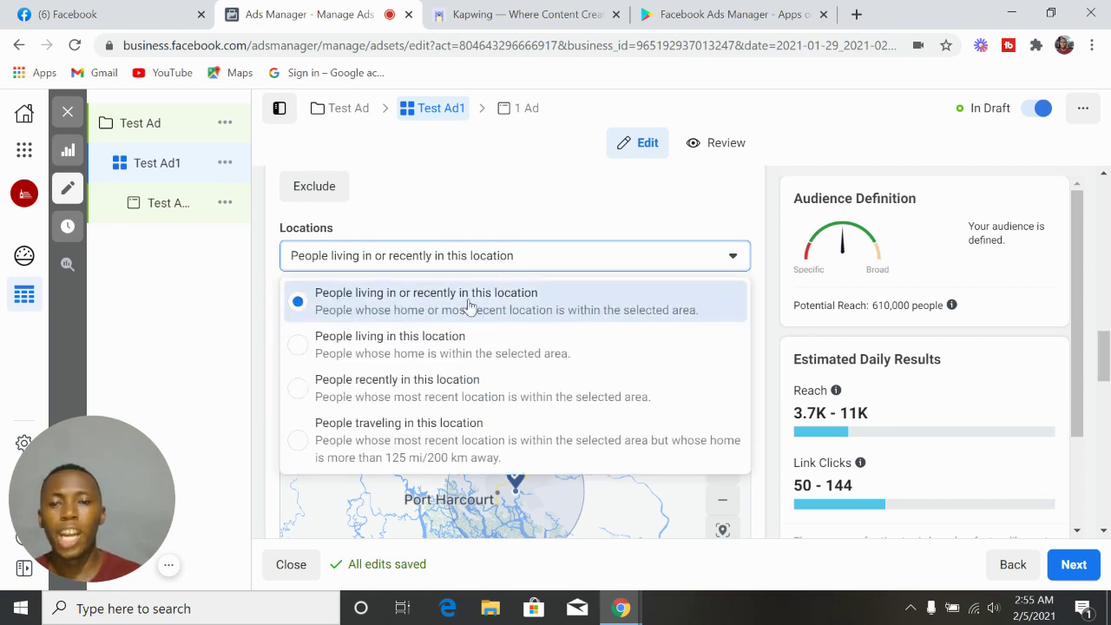
{"action": "left_click", "coordinate": [435, 342]}
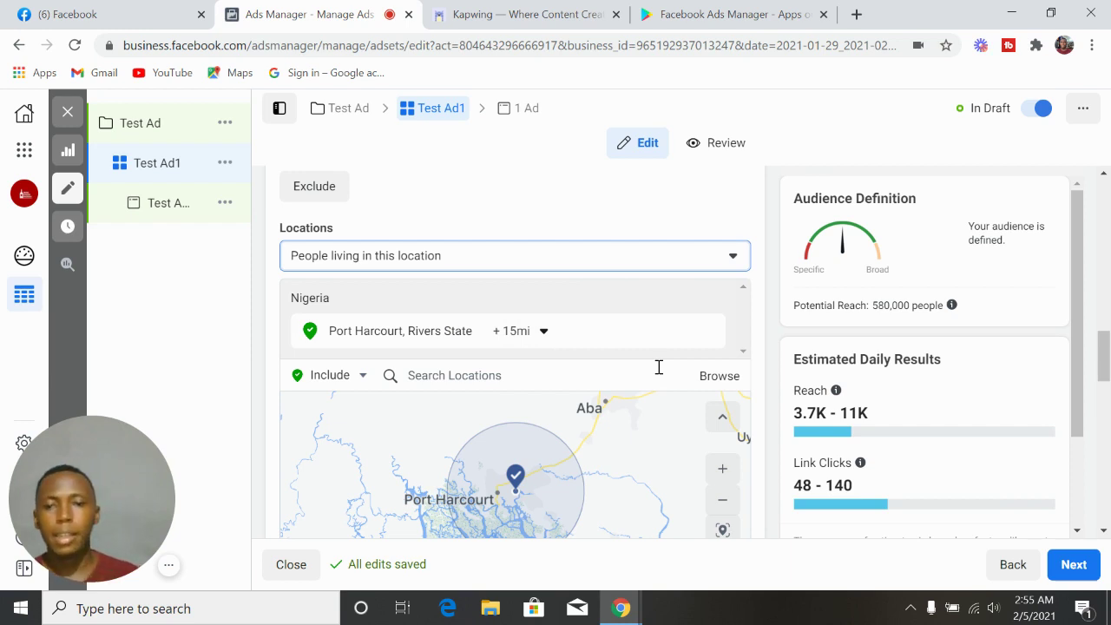
{"action": "mouse_move", "coordinate": [1105, 365]}
{"action": "left_mouse_down"}
{"action": "mouse_move", "coordinate": [1105, 401]}
{"action": "mouse_move", "coordinate": [1104, 374]}
{"action": "left_mouse_up"}
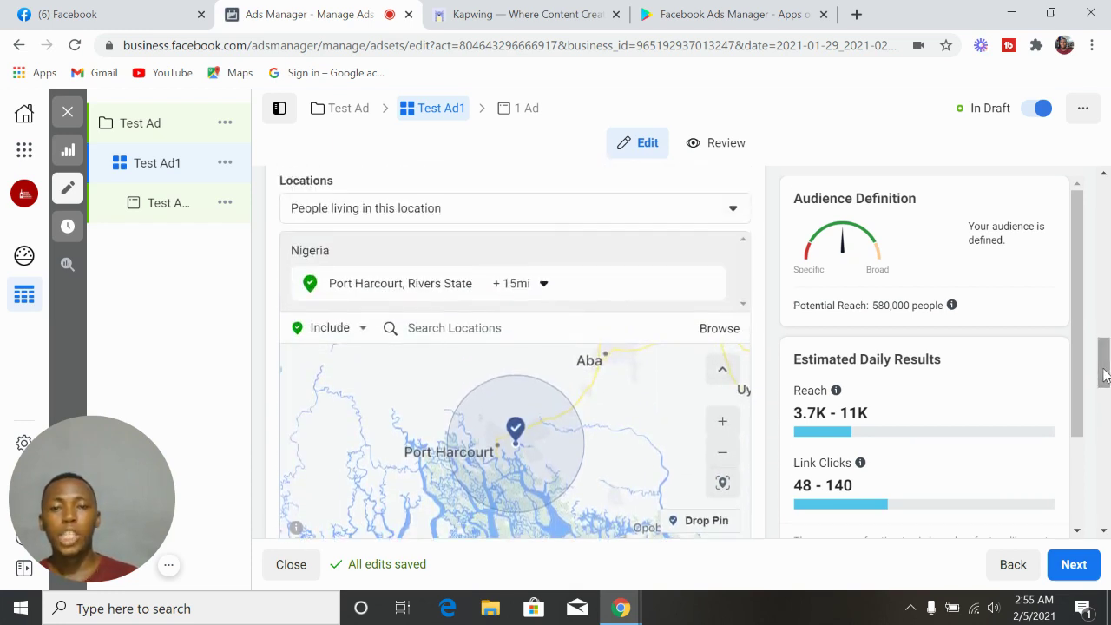
{"action": "left_click", "coordinate": [471, 327]}
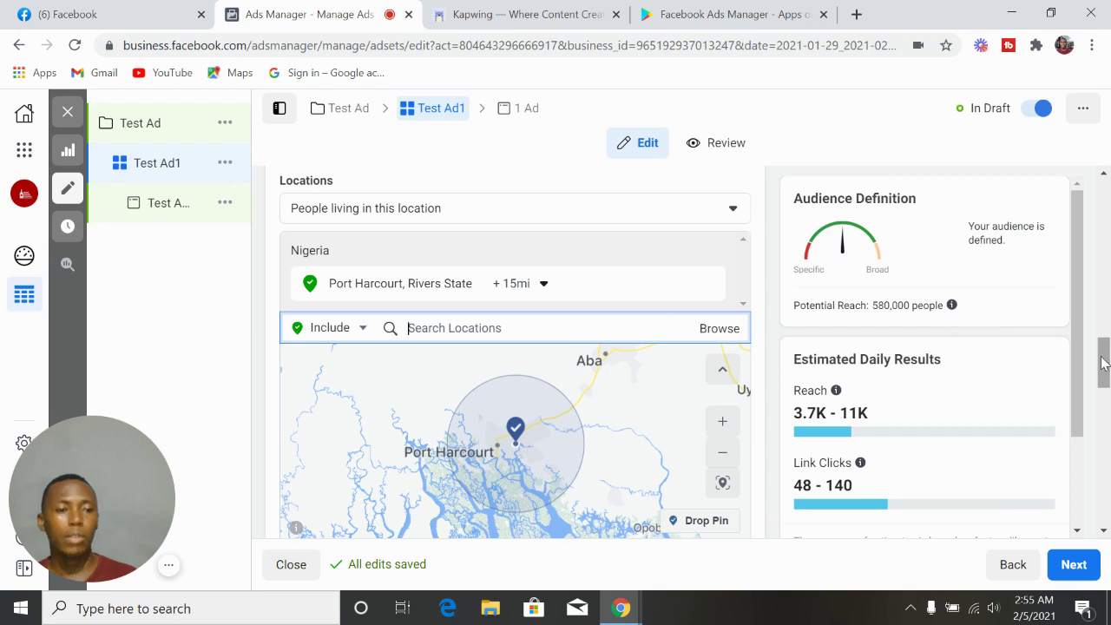
Set the audience's minimum age to 20.
{"action": "scroll", "coordinate": [1105, 367], "scroll_direction": "down", "scroll_amount": 2}
{"action": "scroll", "coordinate": [1101, 347], "scroll_direction": "down", "scroll_amount": 2}
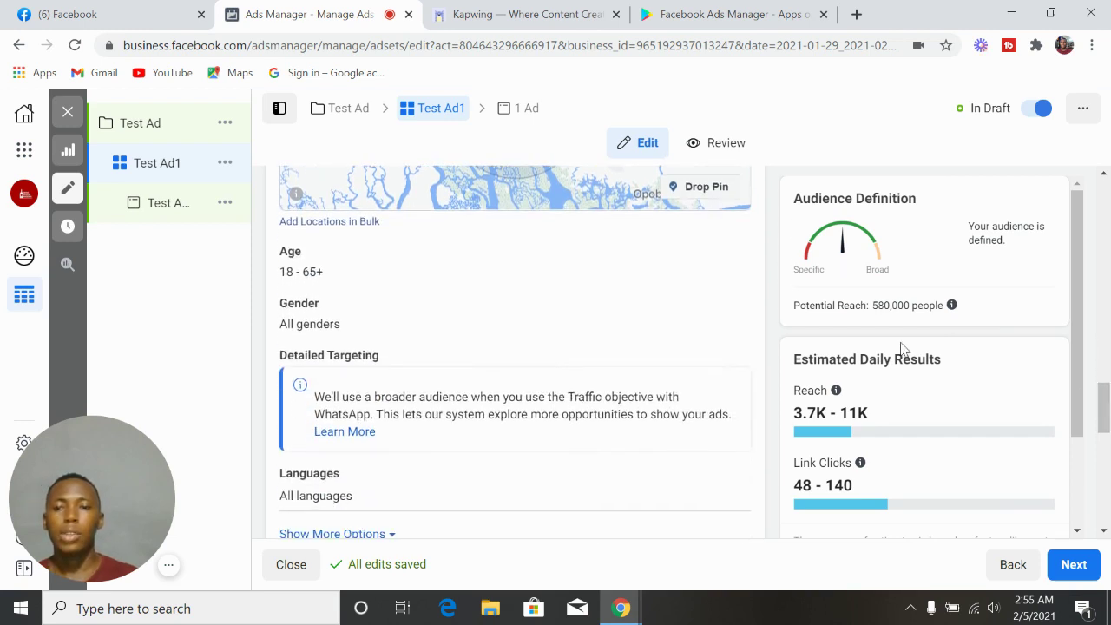
{"action": "mouse_move", "coordinate": [566, 274]}
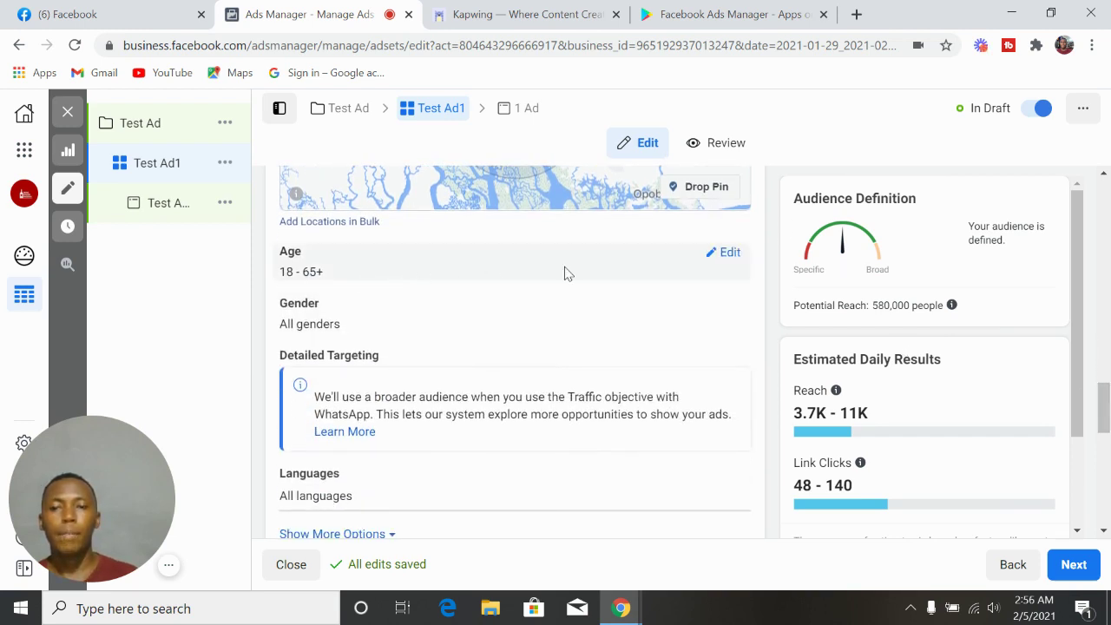
{"action": "left_click", "coordinate": [723, 253]}
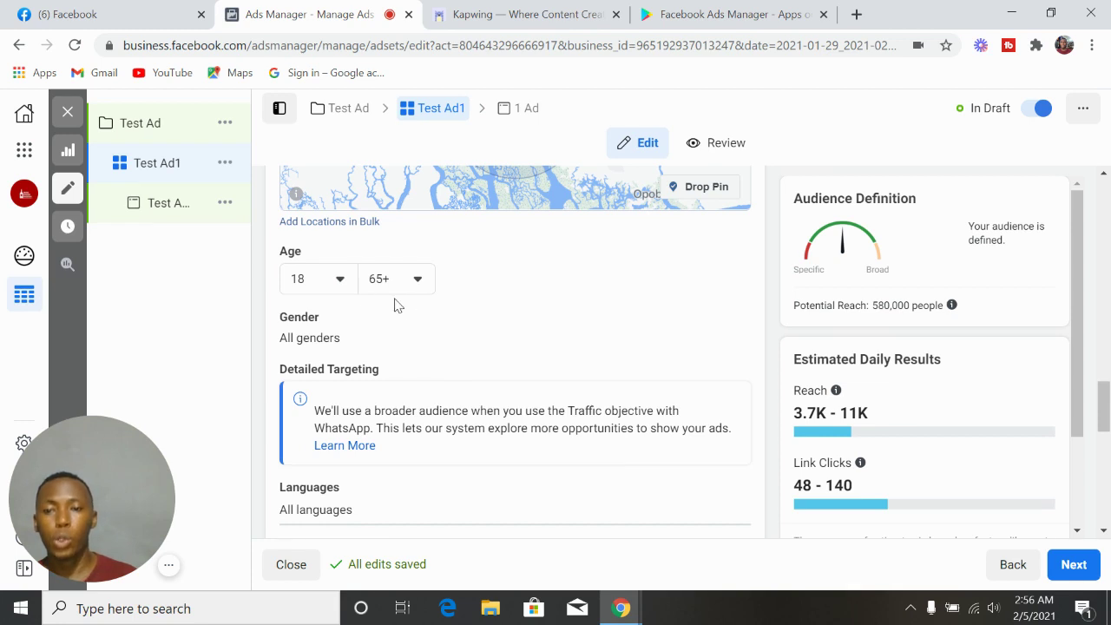
{"action": "left_click", "coordinate": [343, 284]}
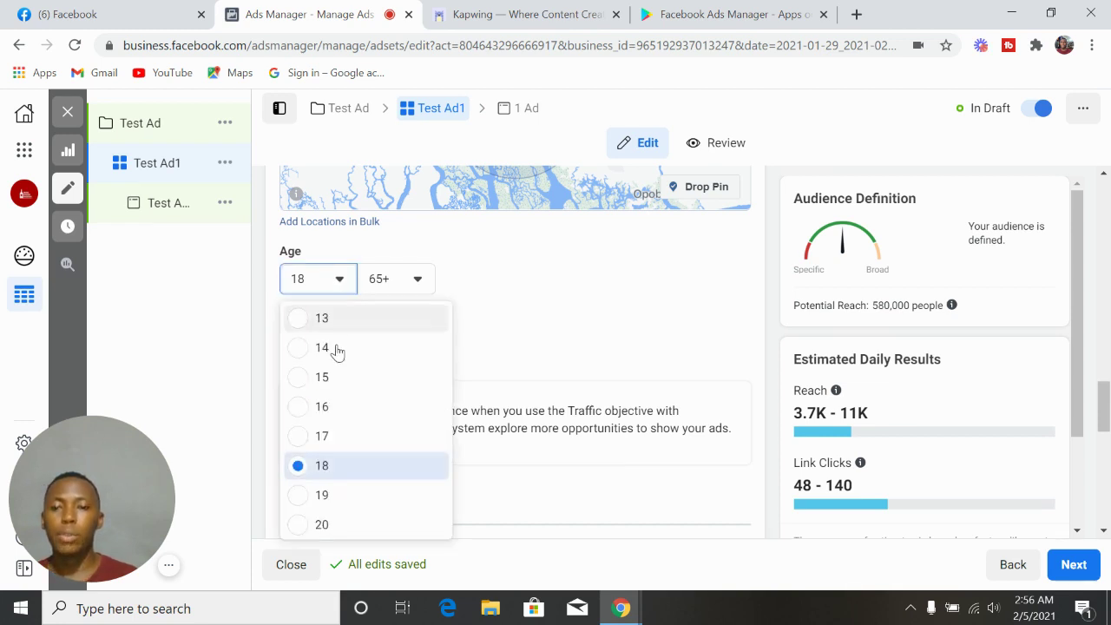
{"action": "left_click", "coordinate": [299, 524]}
Set the audience's maximum age to 30.
{"action": "left_click", "coordinate": [417, 282]}
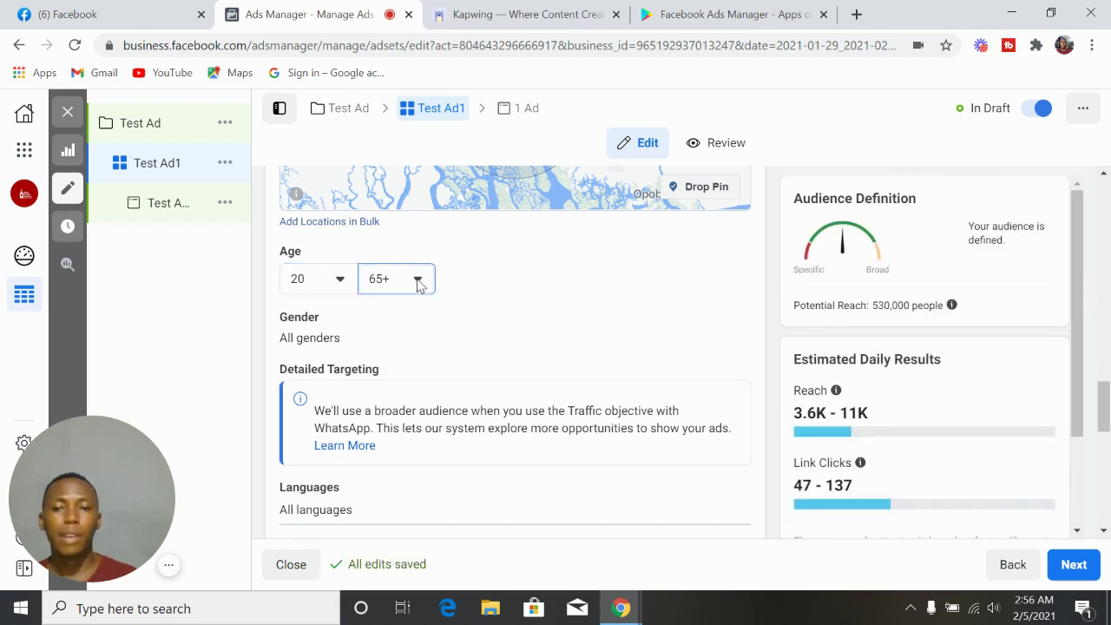
{"action": "left_click_drag", "start_coordinate": [389, 431], "coordinate": [391, 314]}
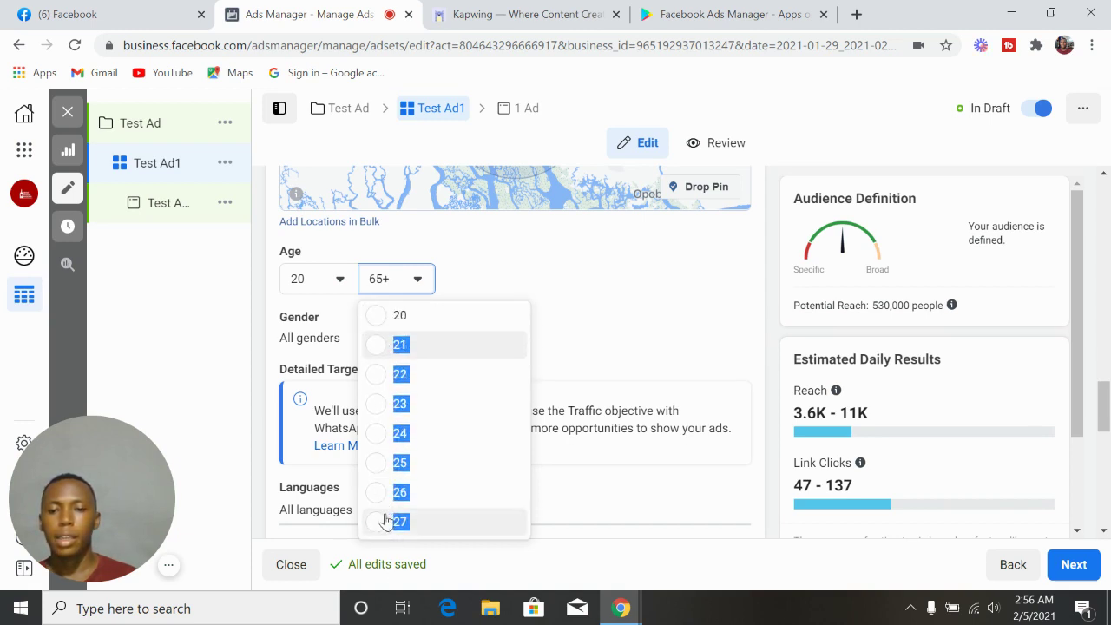
{"action": "left_click", "coordinate": [593, 302]}
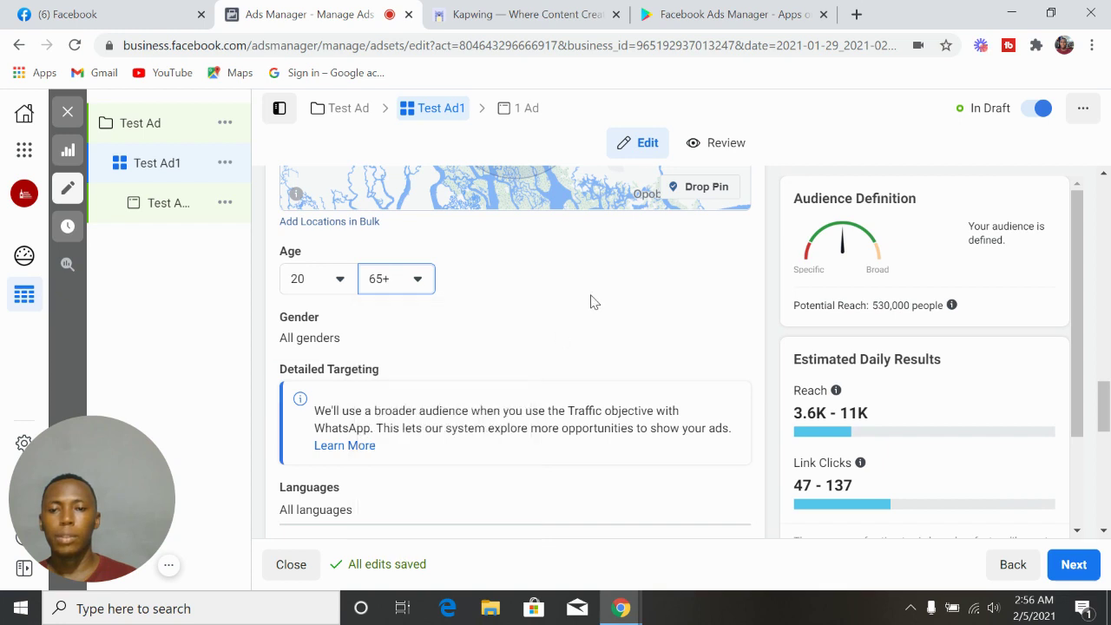
{"action": "left_click", "coordinate": [425, 279]}
{"action": "left_click_drag", "start_coordinate": [426, 342], "coordinate": [380, 356]}
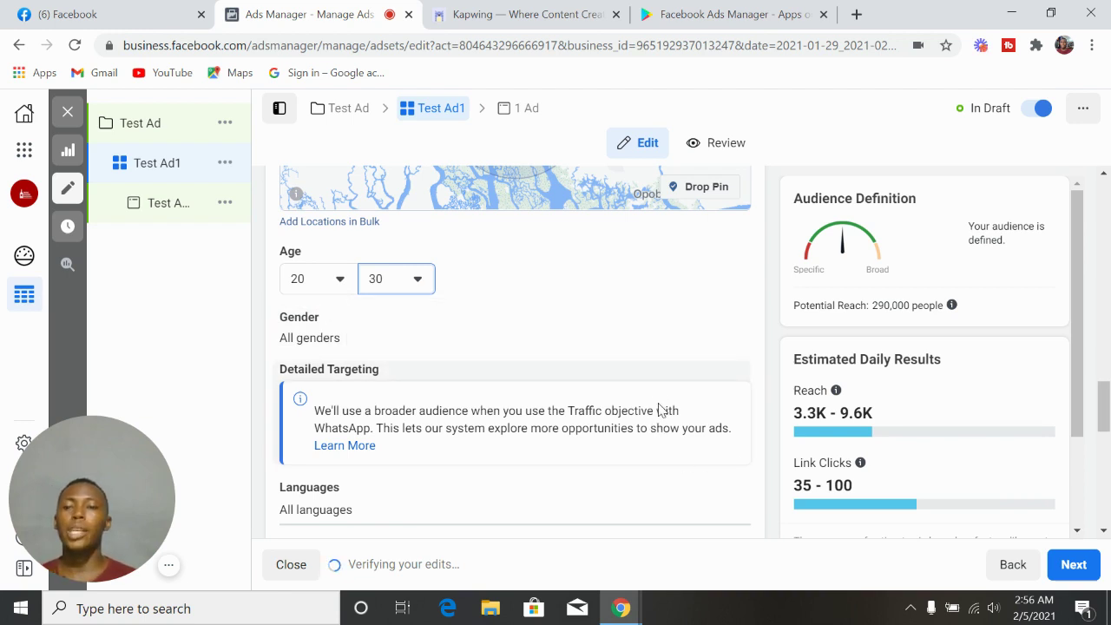
Set the audience's maximum age to 35.
{"action": "left_click", "coordinate": [420, 284]}
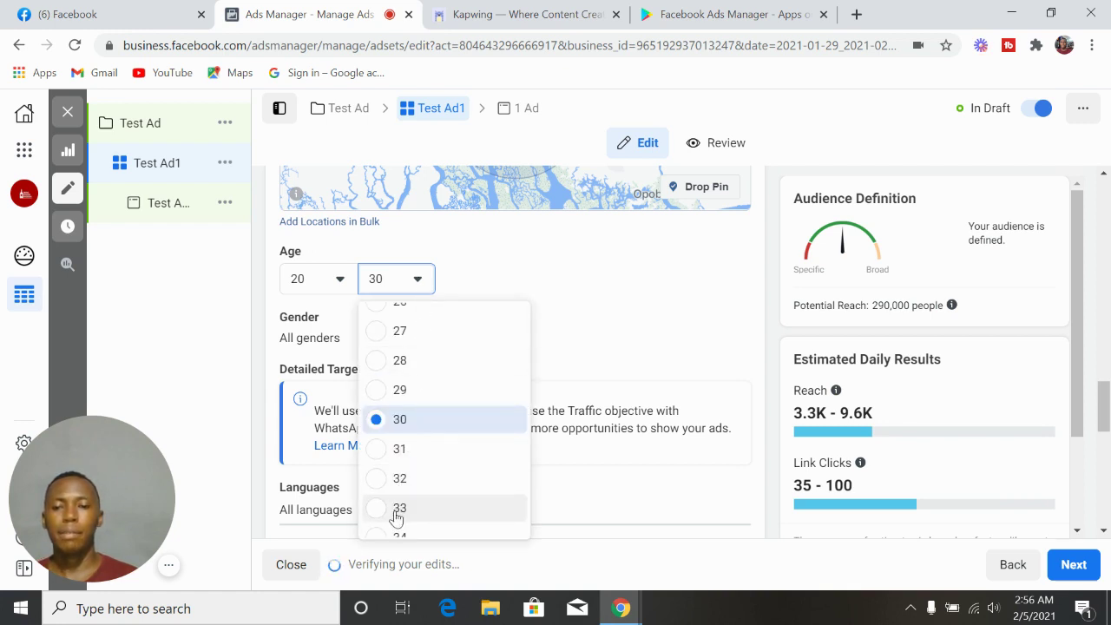
{"action": "left_click", "coordinate": [379, 536]}
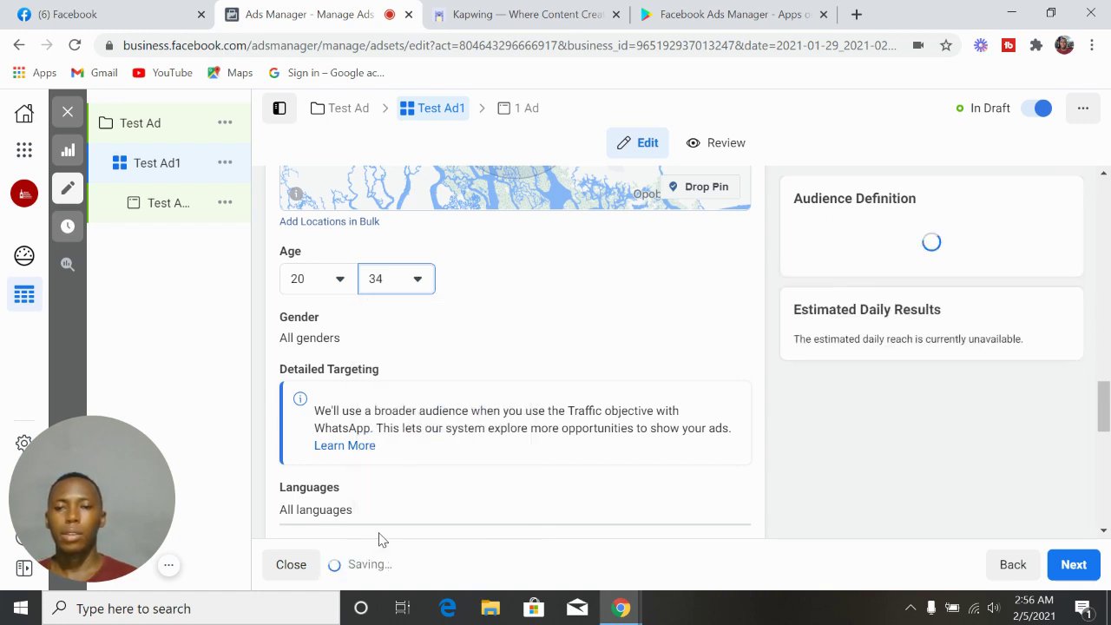
{"action": "left_click", "coordinate": [421, 284]}
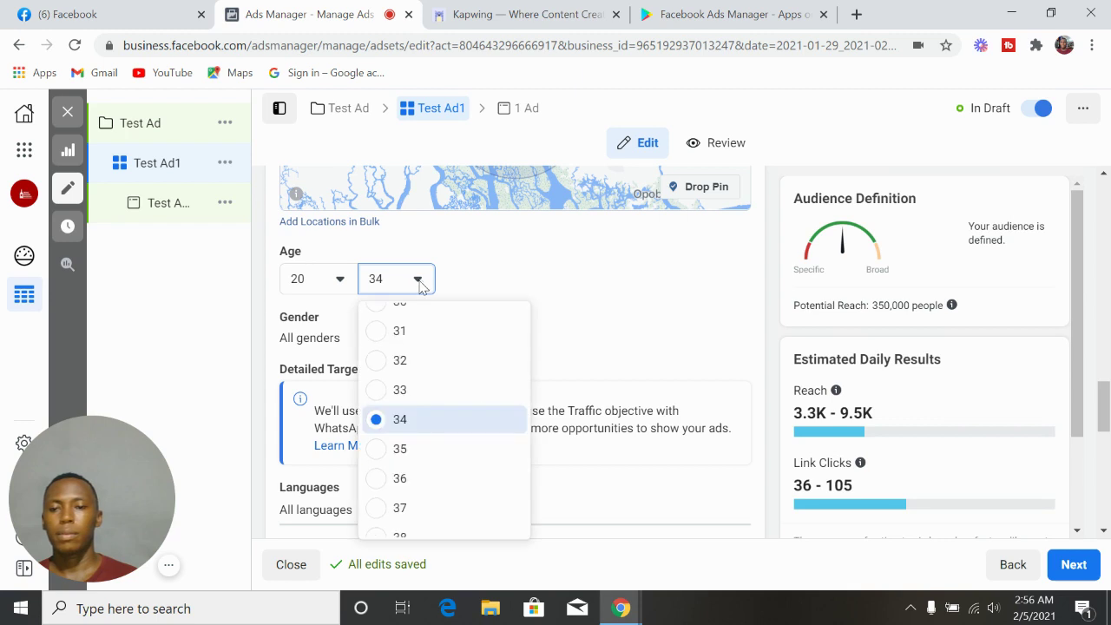
{"action": "left_click", "coordinate": [383, 449]}
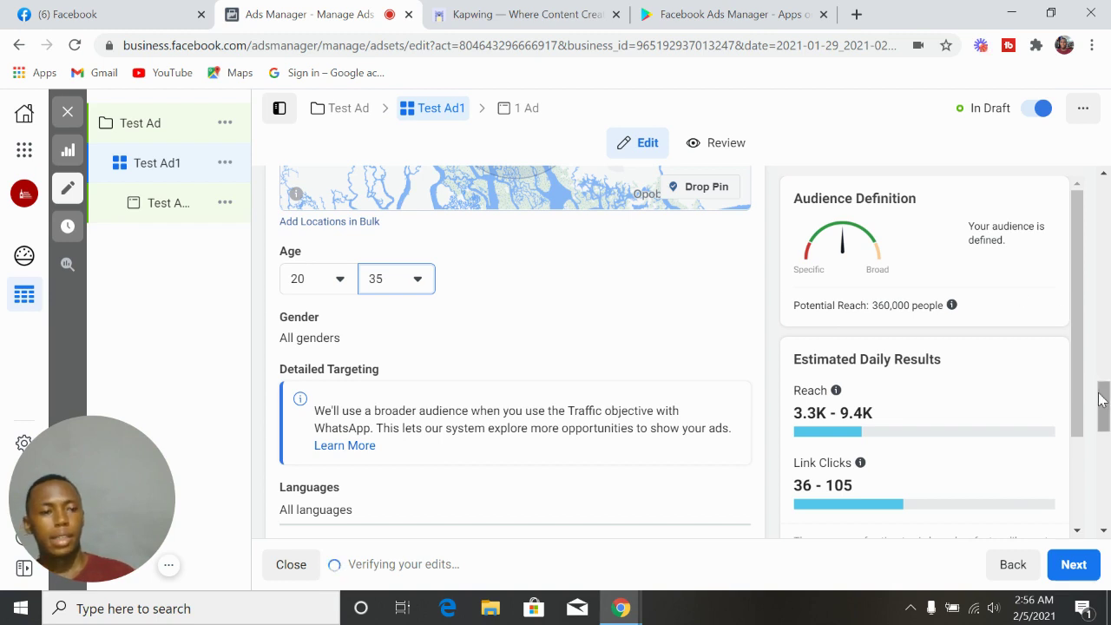
Try limiting the audience's gender to Women, and switch it back to All.
{"action": "left_click_drag", "start_coordinate": [1101, 398], "coordinate": [1104, 408]}
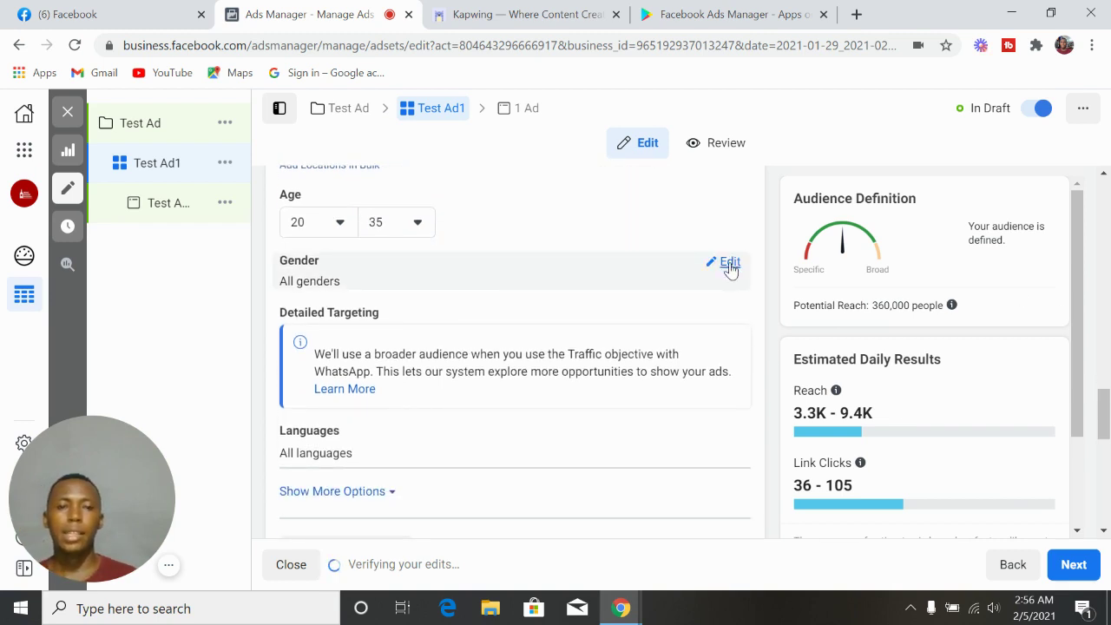
{"action": "left_click", "coordinate": [727, 265]}
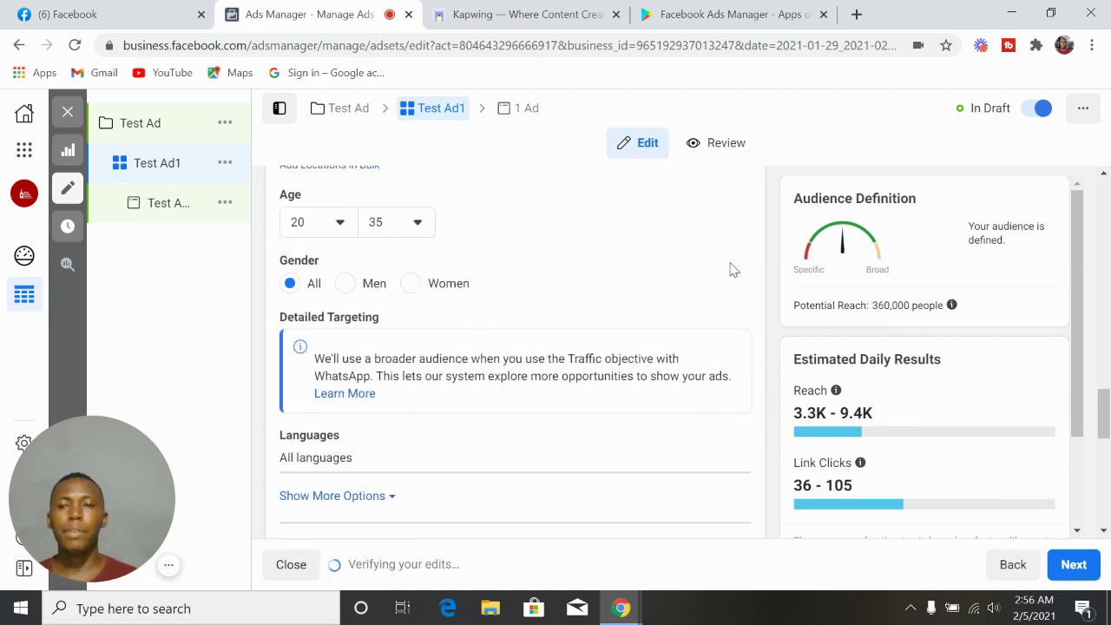
{"action": "left_click", "coordinate": [412, 284]}
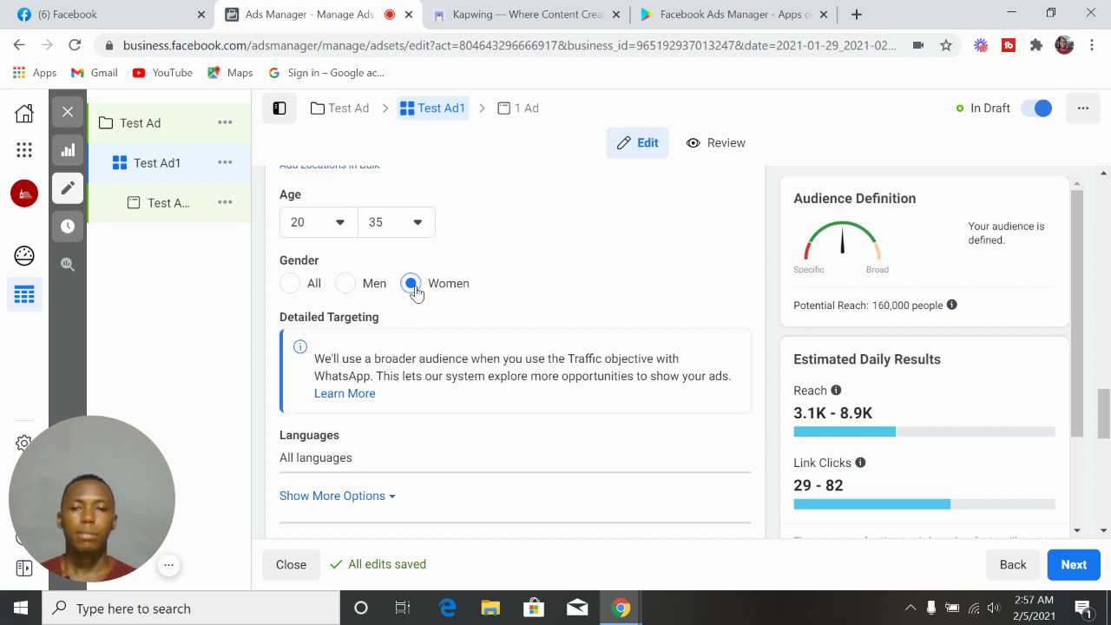
{"action": "left_click", "coordinate": [289, 284]}
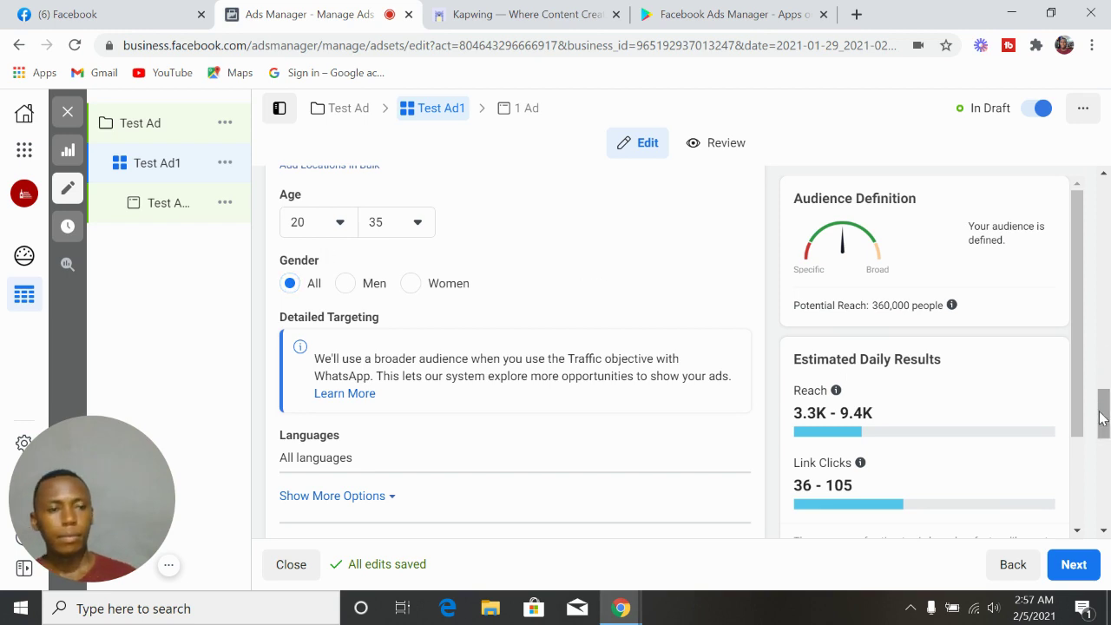
Switch the ad set to Manual Placements and exclude Instagram from the platforms, keeping only Facebook.
{"action": "mouse_move", "coordinate": [1107, 421]}
{"action": "left_mouse_down"}
{"action": "mouse_move", "coordinate": [1106, 467]}
{"action": "mouse_move", "coordinate": [1106, 428]}
{"action": "left_mouse_up"}
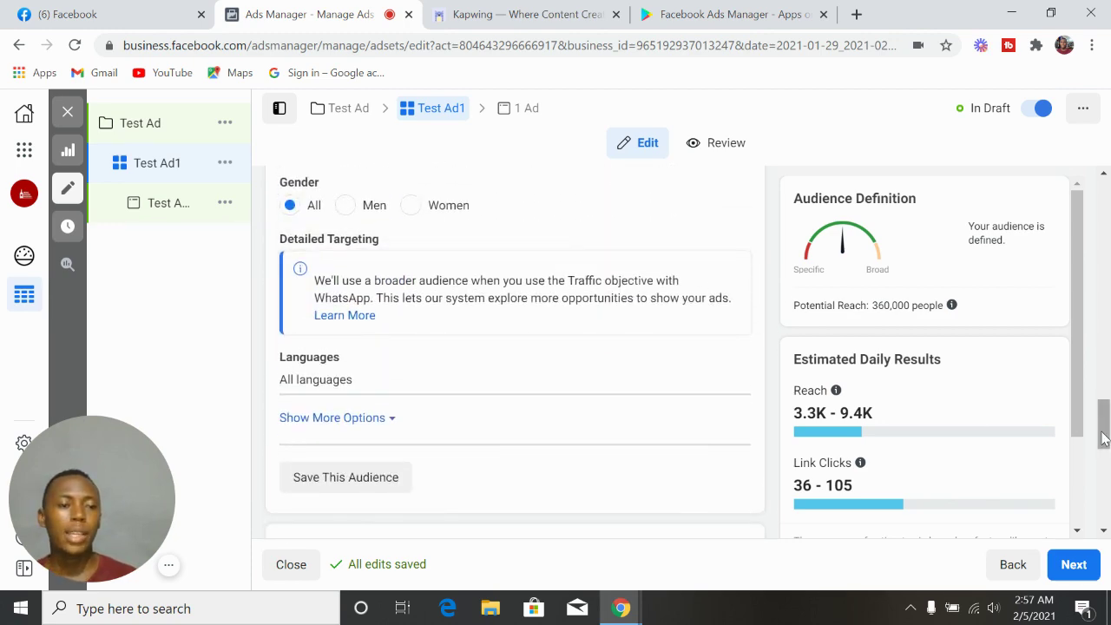
{"action": "left_click_drag", "start_coordinate": [1105, 404], "coordinate": [1105, 386]}
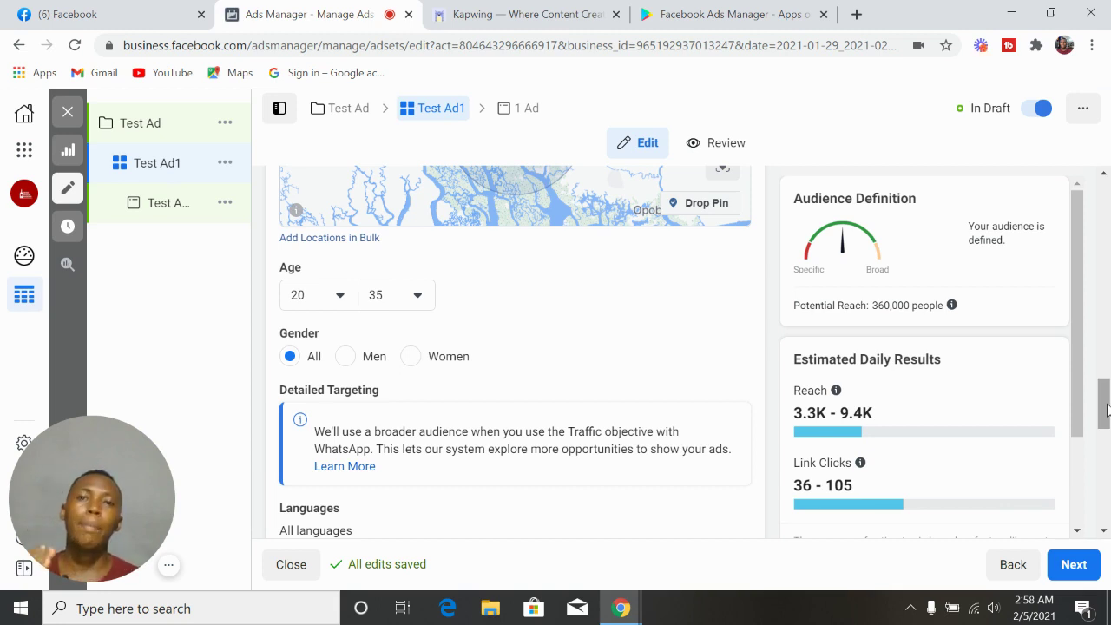
{"action": "left_click_drag", "start_coordinate": [1107, 408], "coordinate": [1107, 478]}
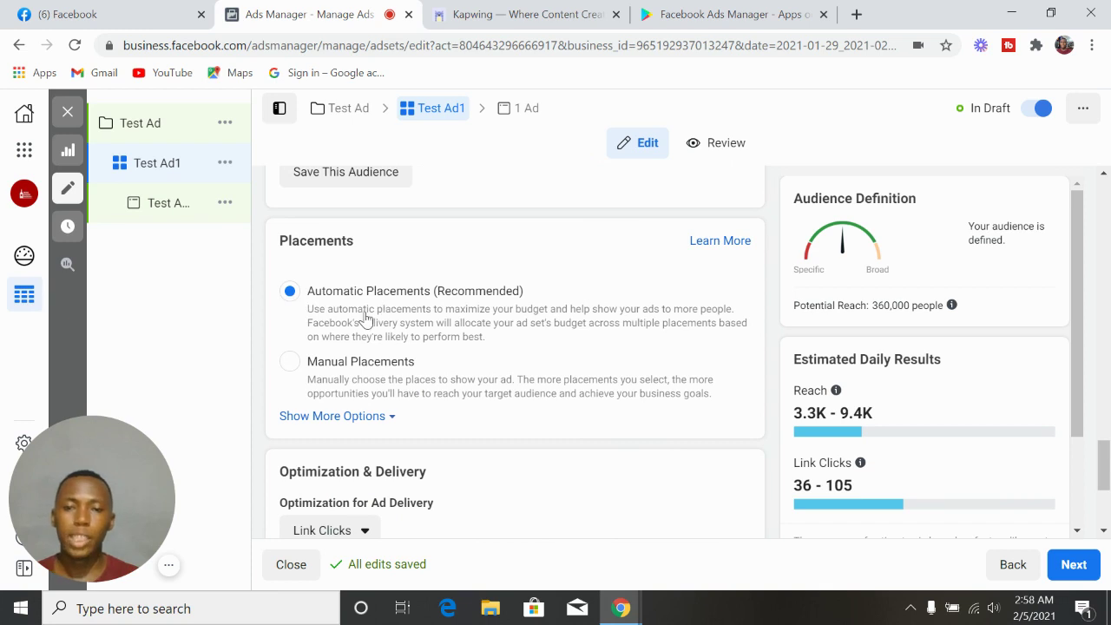
{"action": "left_click", "coordinate": [291, 366]}
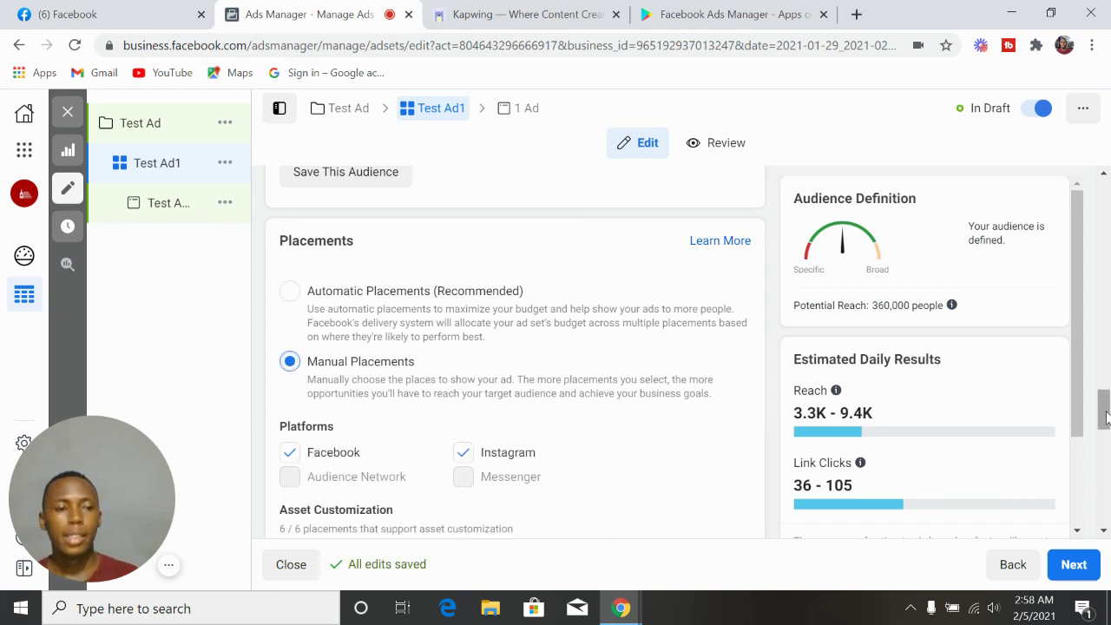
{"action": "scroll", "coordinate": [1107, 418], "scroll_direction": "down", "scroll_amount": 2}
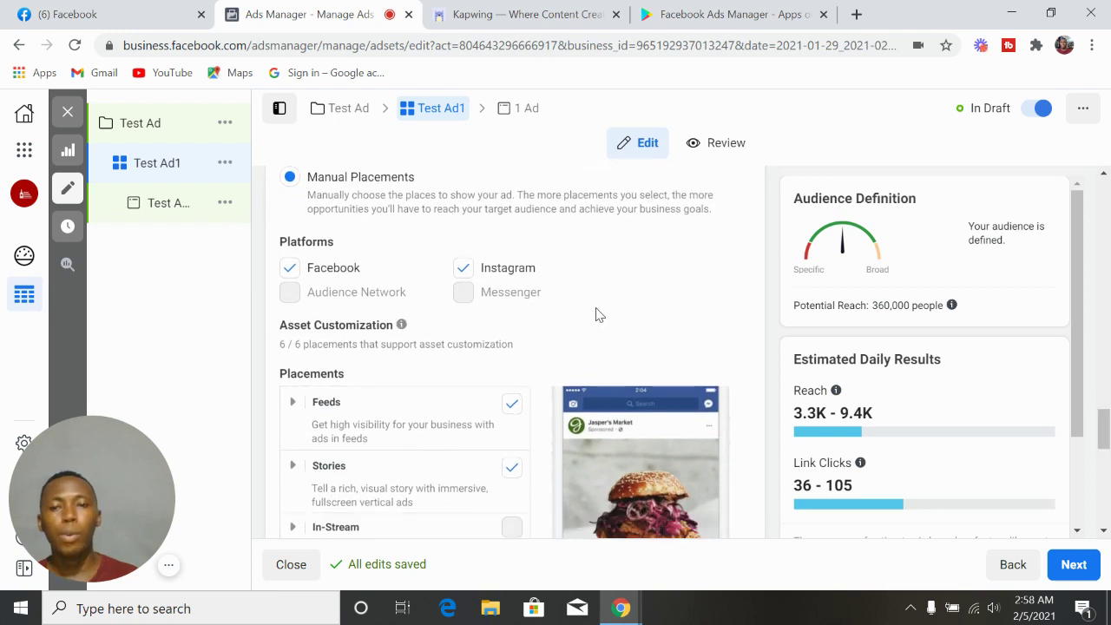
{"action": "left_click", "coordinate": [464, 270]}
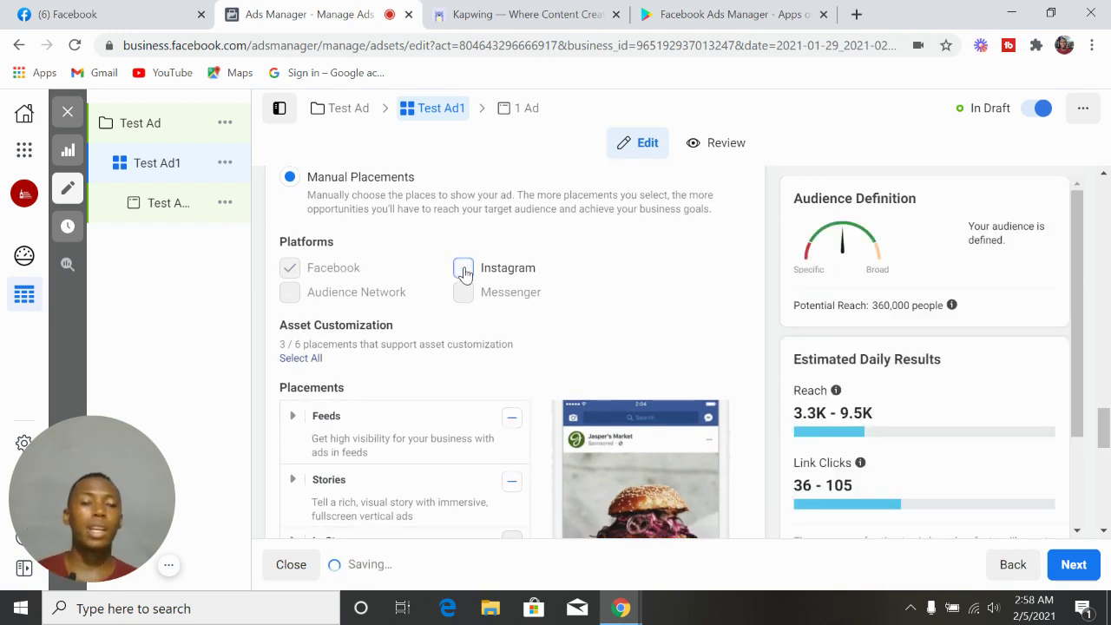
{"action": "left_click", "coordinate": [464, 270]}
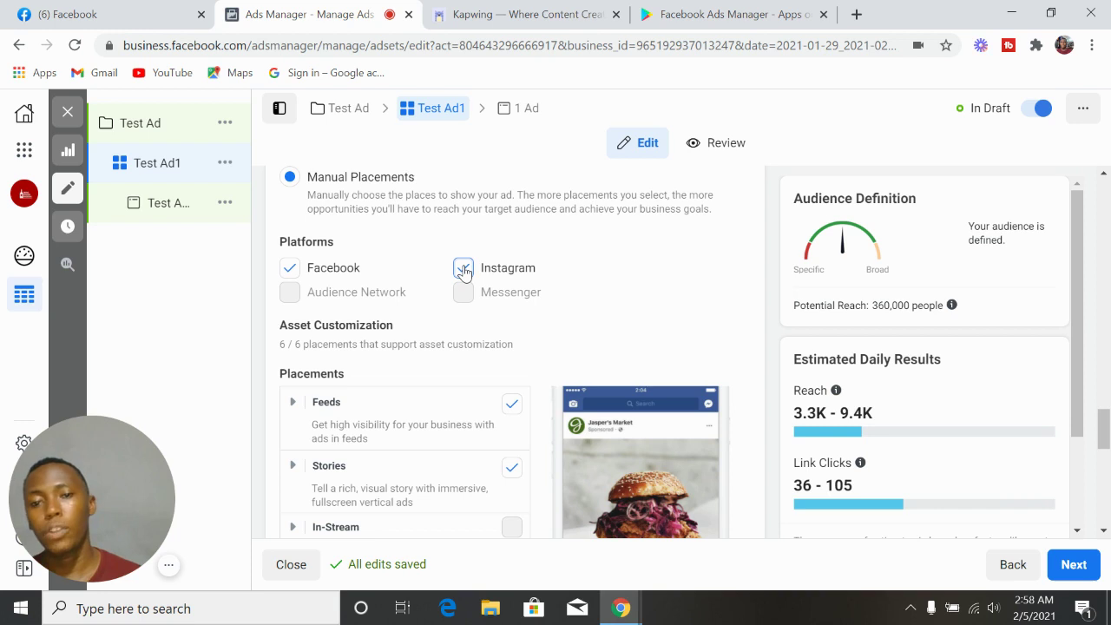
{"action": "left_click", "coordinate": [464, 270]}
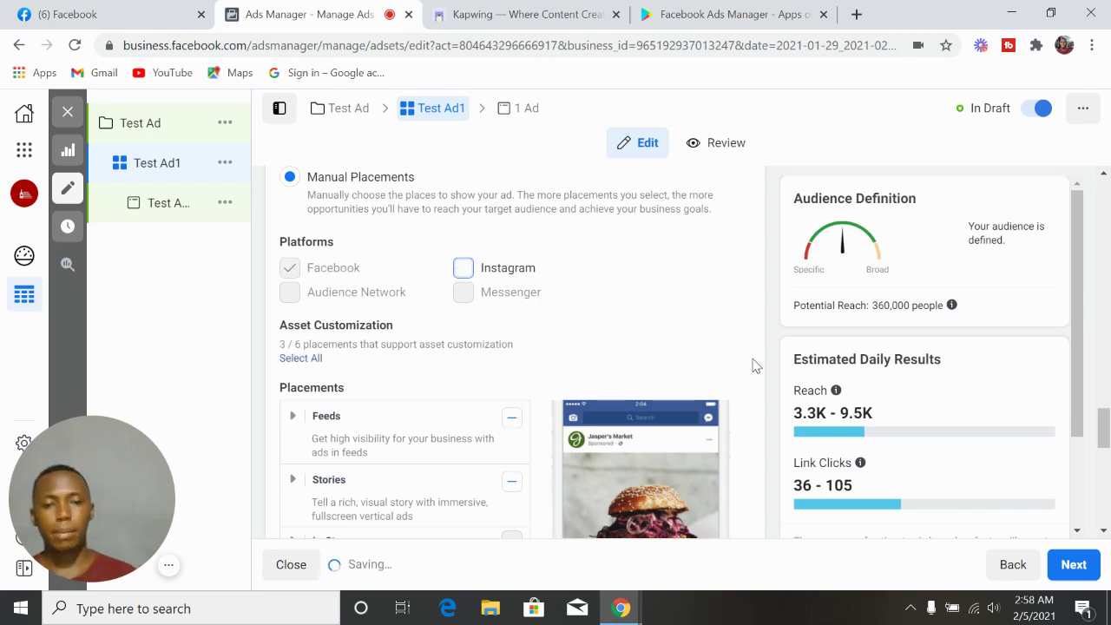
Exclude the Stories and In-Article placements from the ad set.
{"action": "left_click", "coordinate": [512, 487]}
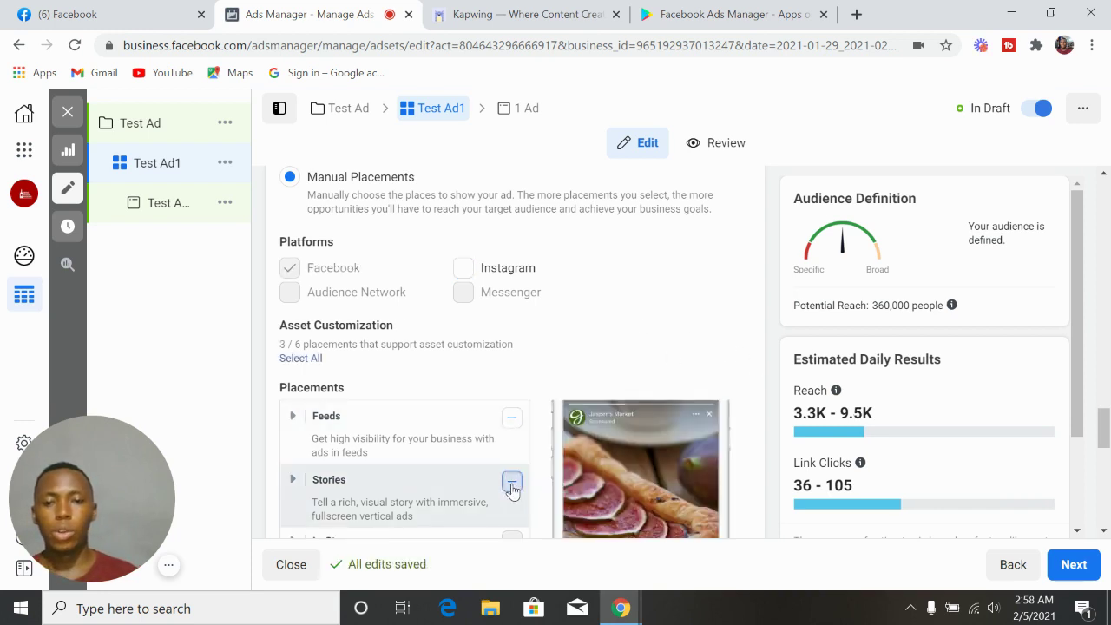
{"action": "left_click", "coordinate": [512, 484]}
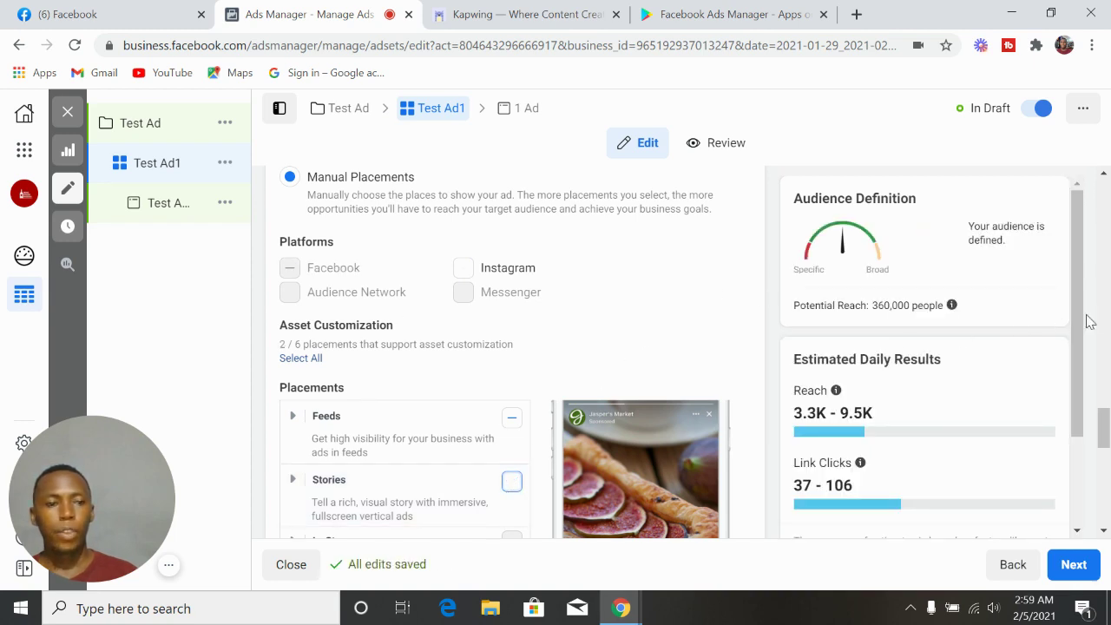
{"action": "left_click_drag", "start_coordinate": [1104, 425], "coordinate": [1104, 457]}
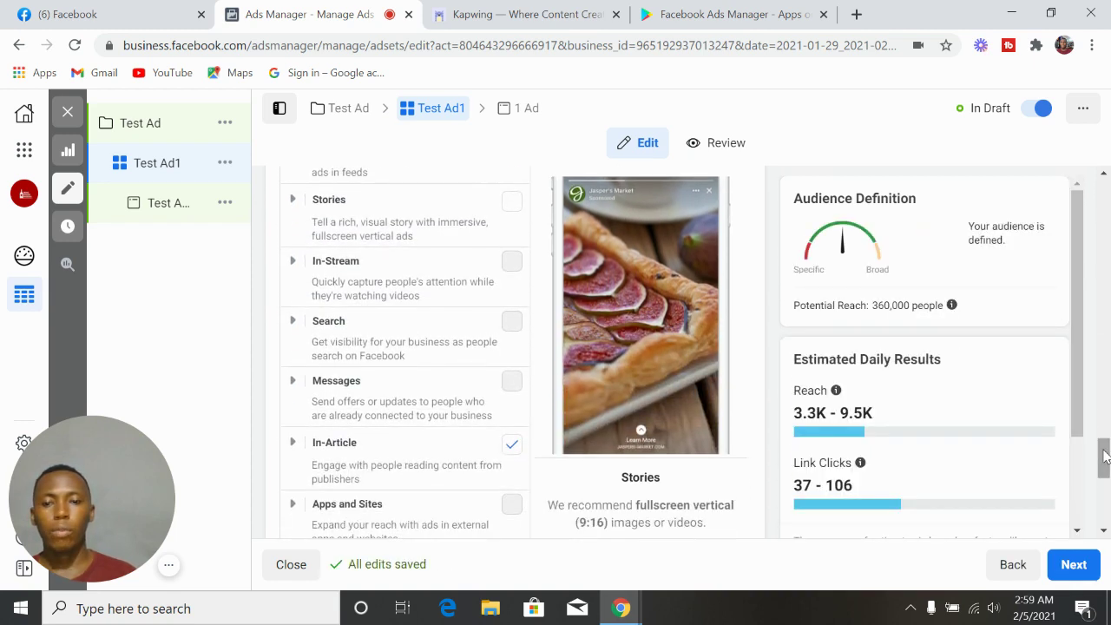
{"action": "left_click", "coordinate": [512, 445]}
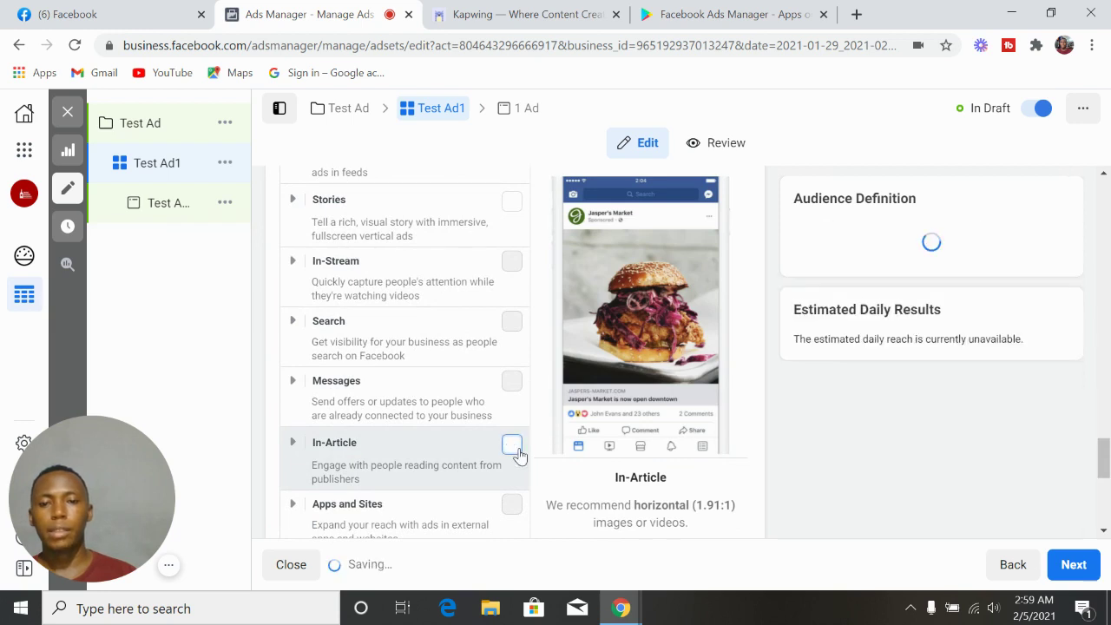
Leave the optimization and delivery settings as they are and continue to the ad-level setup of Test Ad1.
{"action": "mouse_move", "coordinate": [1106, 465]}
{"action": "left_mouse_down"}
{"action": "mouse_move", "coordinate": [1106, 426]}
{"action": "mouse_move", "coordinate": [1106, 478]}
{"action": "left_mouse_up"}
{"action": "left_click_drag", "start_coordinate": [1082, 405], "coordinate": [1104, 500]}
{"action": "left_click", "coordinate": [1069, 564]}
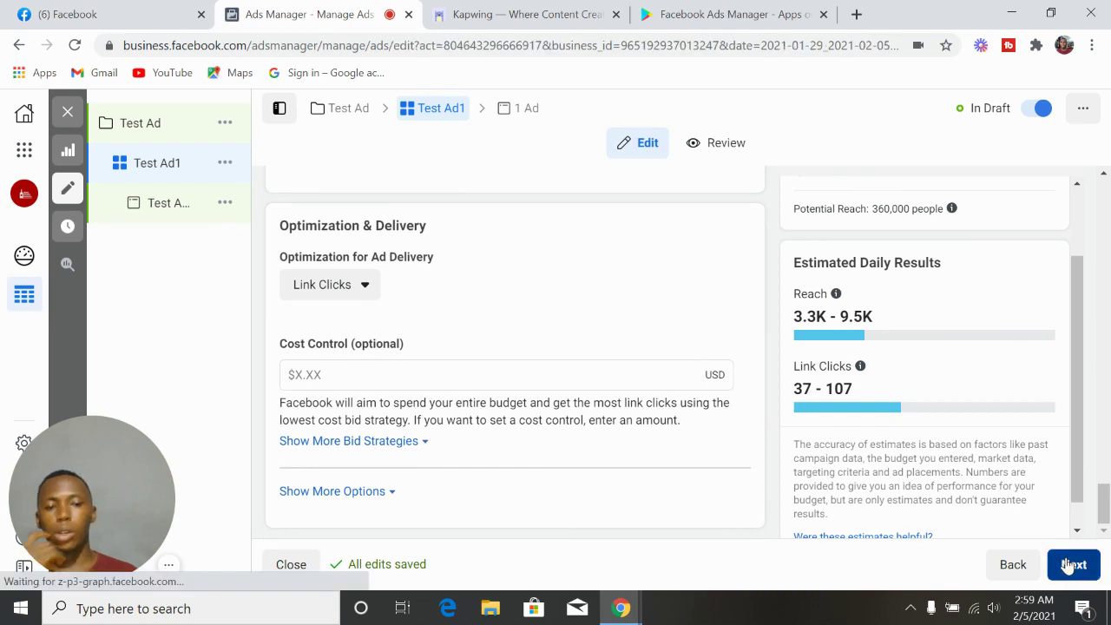
{"action": "left_click", "coordinate": [1066, 565]}
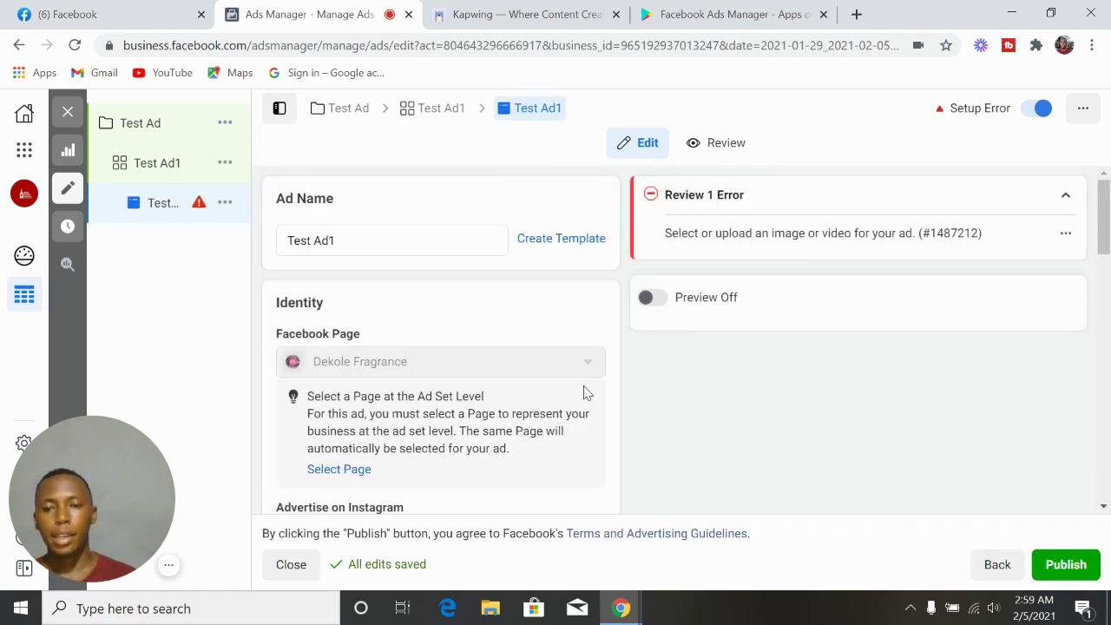
Start adding an image to the ad creative from the account's images, keeping the Single Image or Video format.
{"action": "left_click_drag", "start_coordinate": [1105, 233], "coordinate": [1101, 335]}
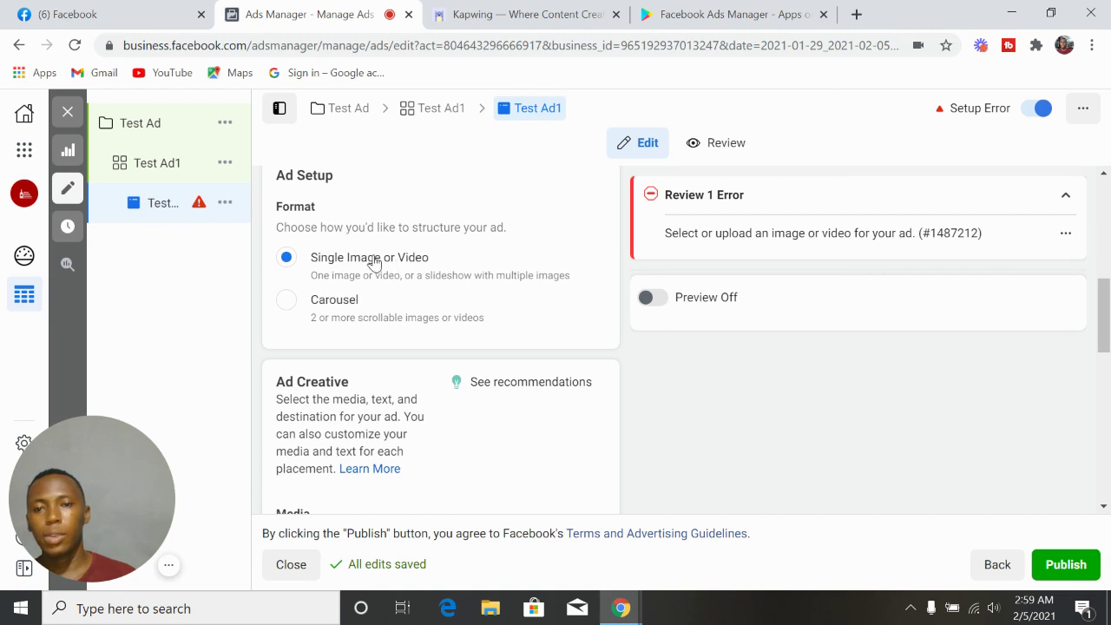
{"action": "left_click_drag", "start_coordinate": [1105, 333], "coordinate": [1107, 378]}
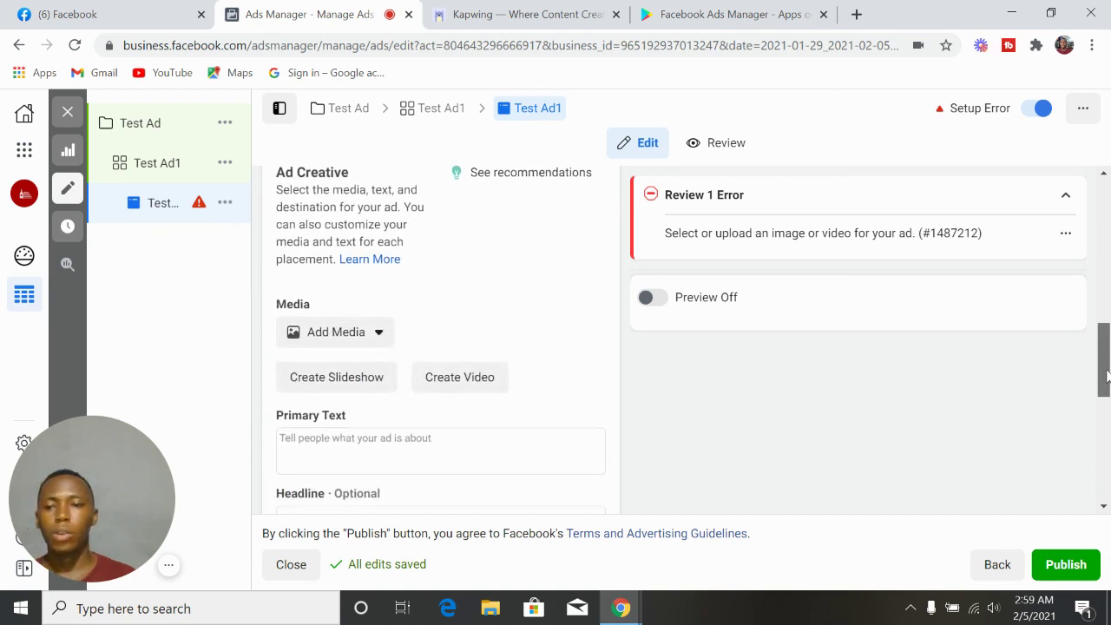
{"action": "left_click", "coordinate": [379, 321]}
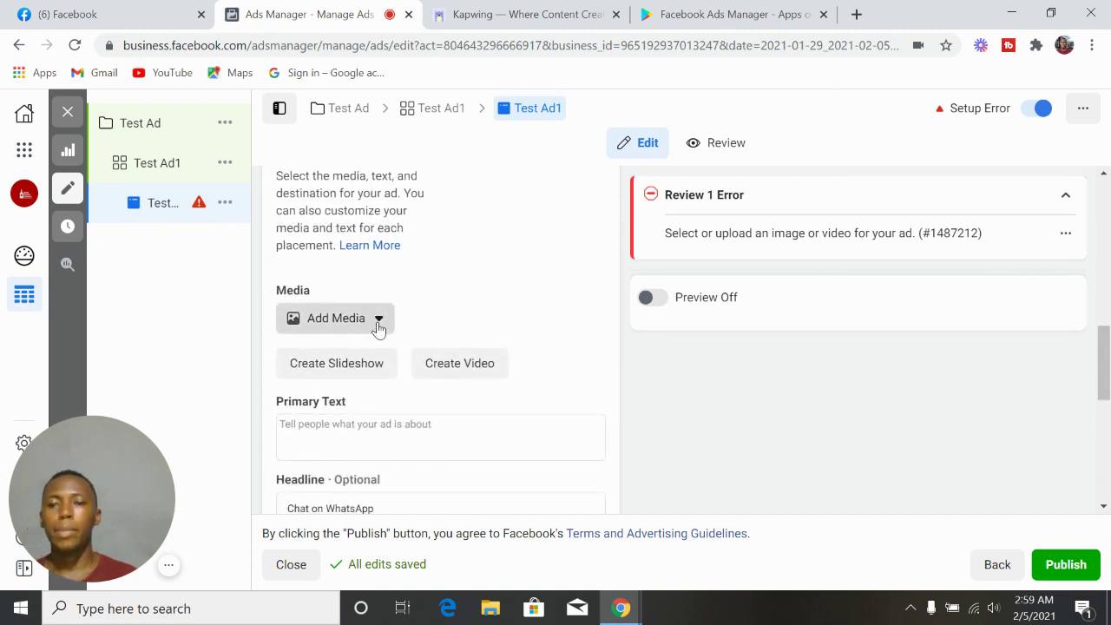
{"action": "left_click", "coordinate": [353, 360]}
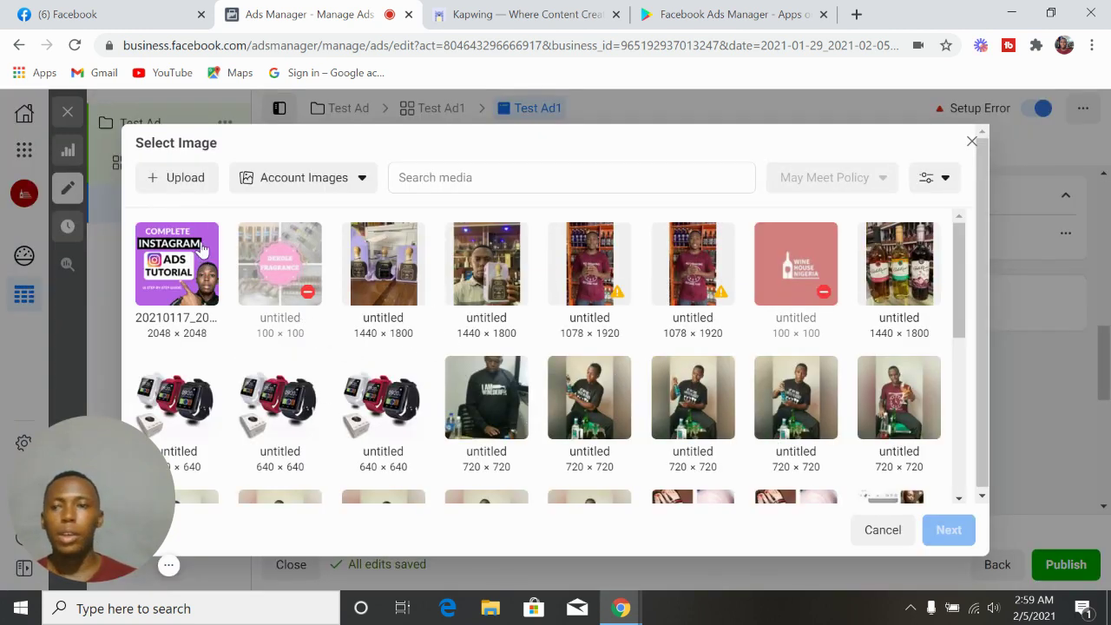
{"action": "left_click", "coordinate": [182, 180]}
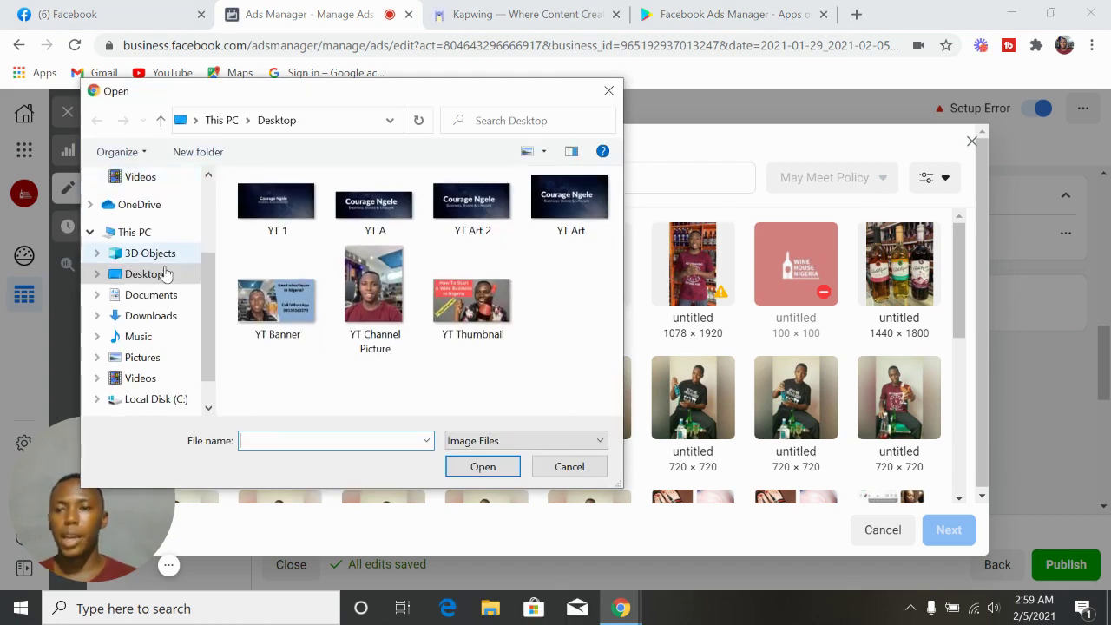
{"action": "left_click", "coordinate": [158, 298]}
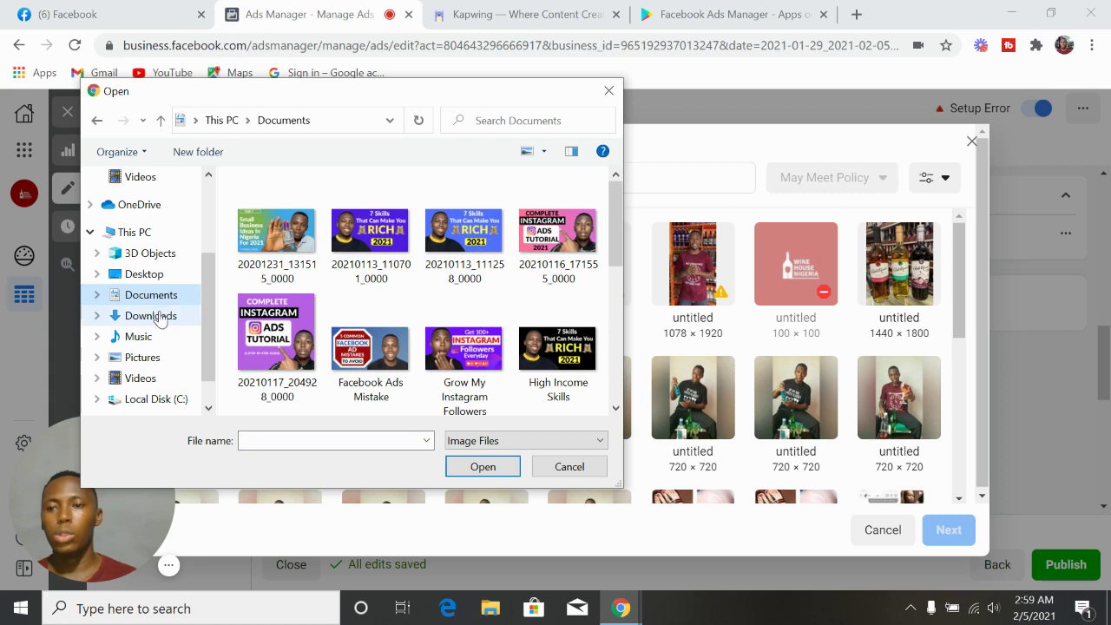
{"action": "left_click", "coordinate": [162, 319]}
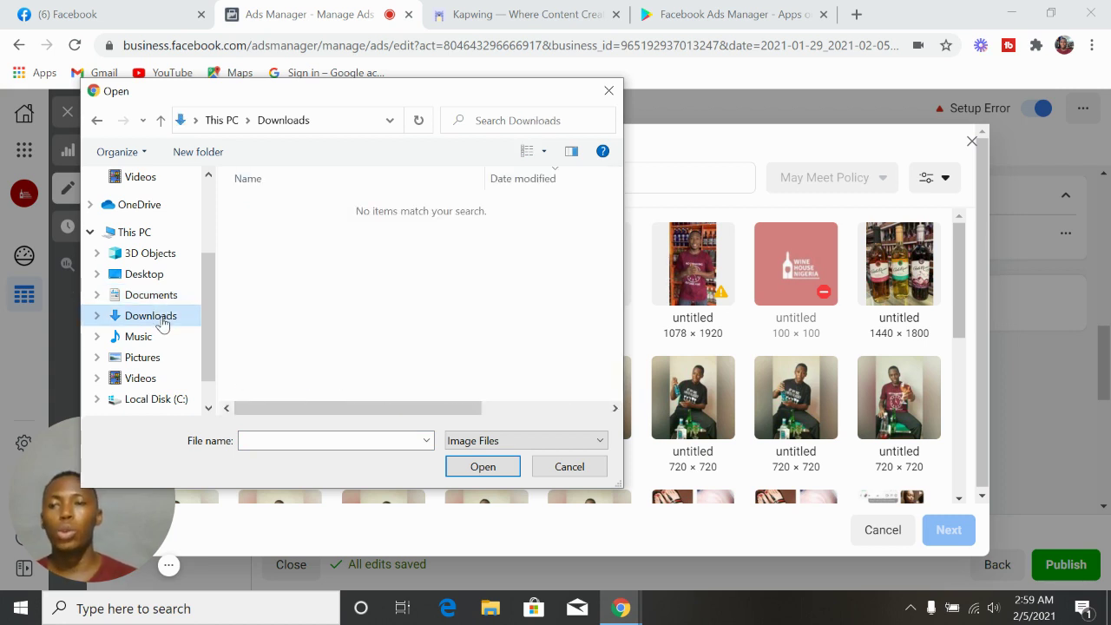
{"action": "left_click", "coordinate": [570, 467]}
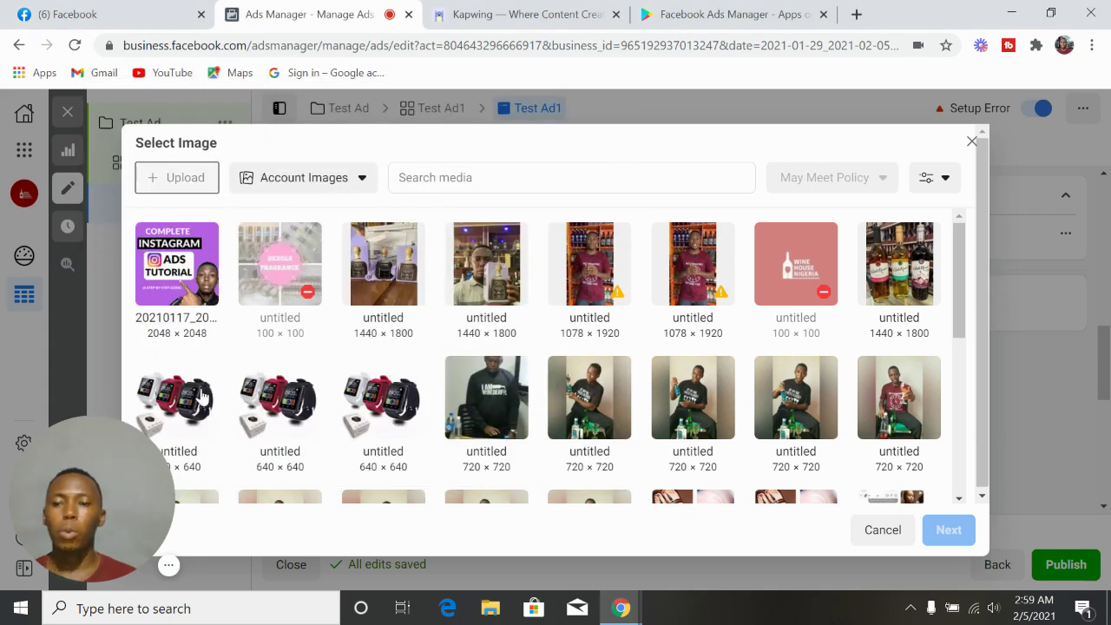
Add the first smartwatch image as the ad's media with the Square (1:1) crop and Enhancements, and check the Facebook Feeds preview.
{"action": "left_click", "coordinate": [191, 393]}
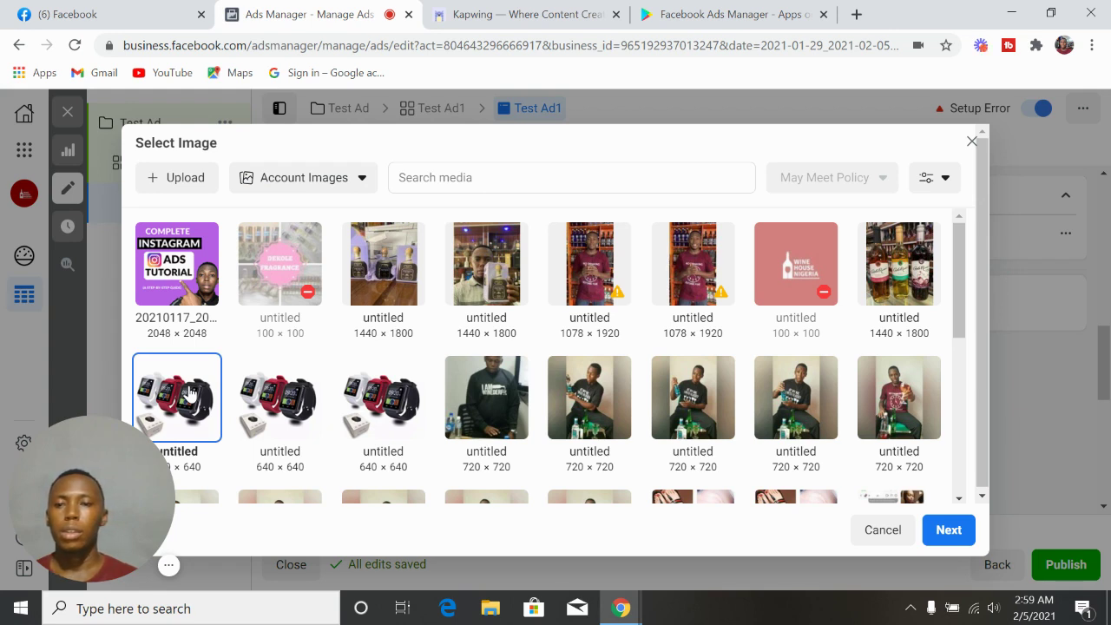
{"action": "left_click", "coordinate": [948, 530]}
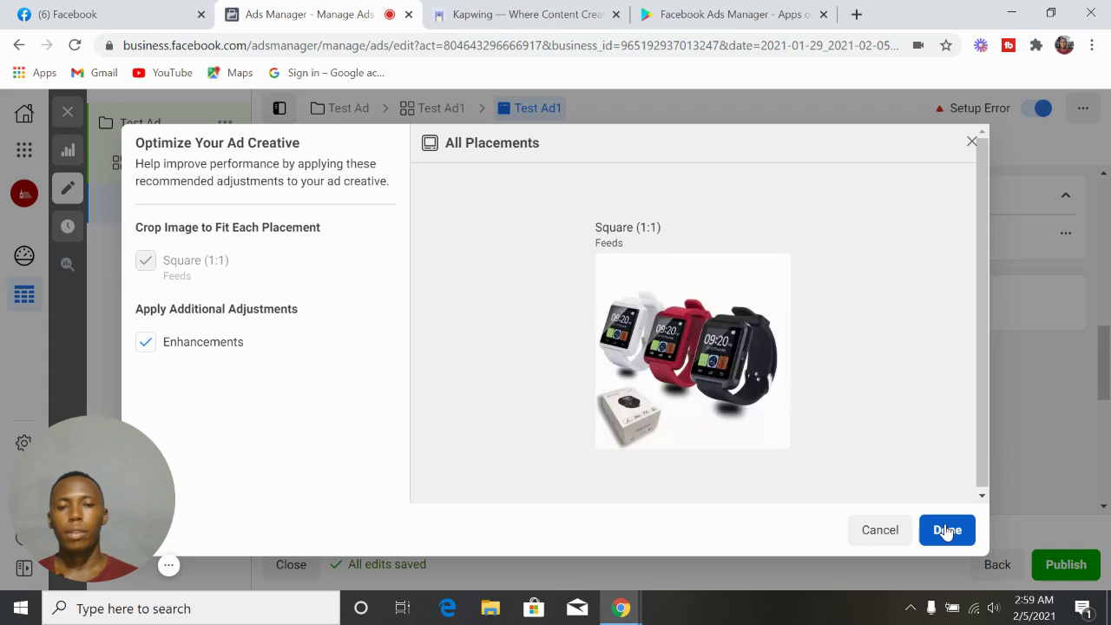
{"action": "mouse_move", "coordinate": [667, 332]}
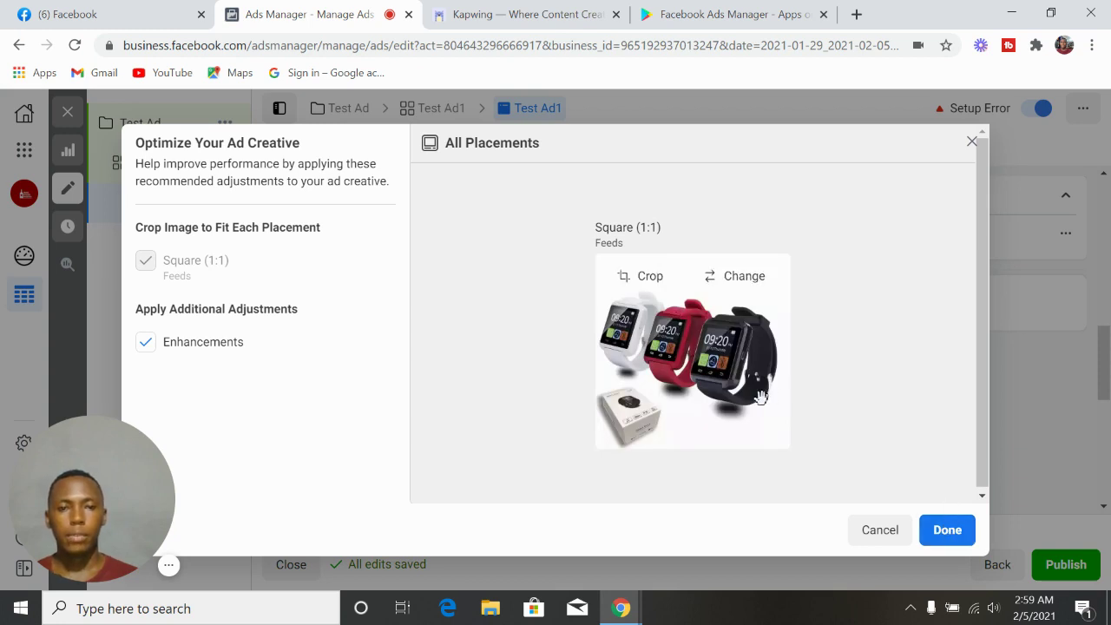
{"action": "left_click", "coordinate": [948, 533]}
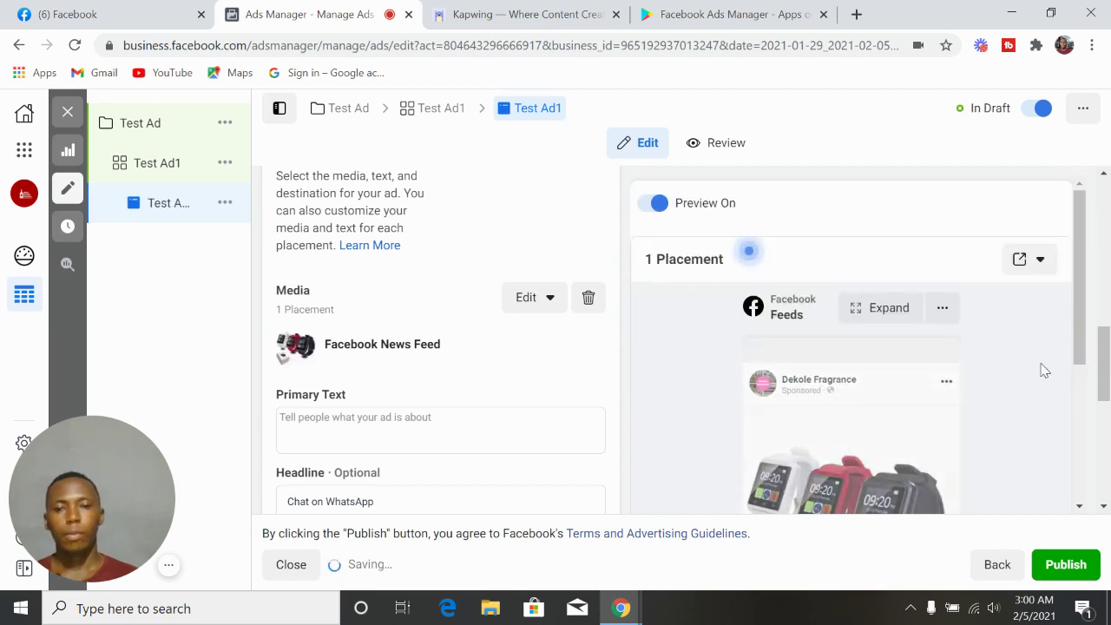
{"action": "left_click_drag", "start_coordinate": [1080, 364], "coordinate": [1077, 439]}
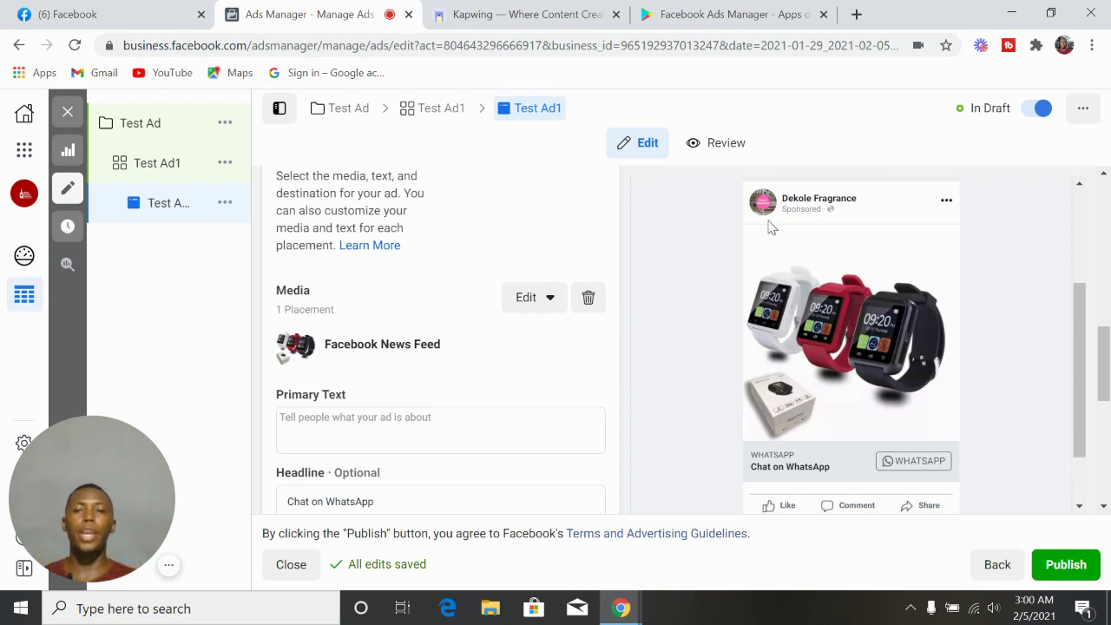
Begin the ad's primary text with "Get A FREE Bracelet a FREE XYZ".
{"action": "left_click", "coordinate": [444, 425]}
{"action": "type", "text": "Get A FREE Bracelet"}
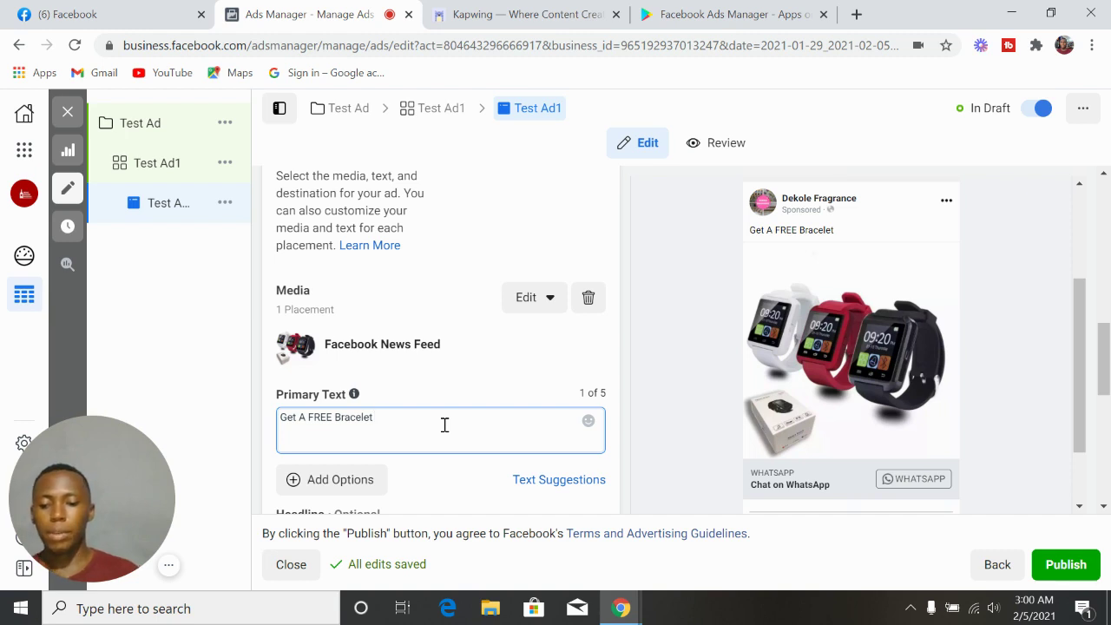
{"action": "type", "text": "a "}
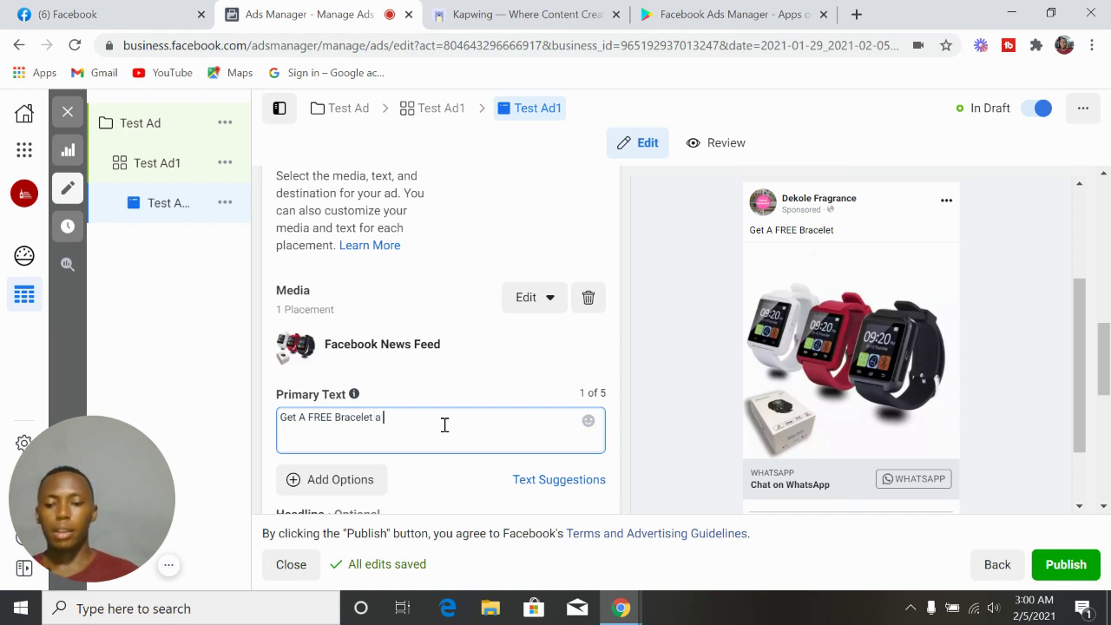
{"action": "type", "text": "FREE "}
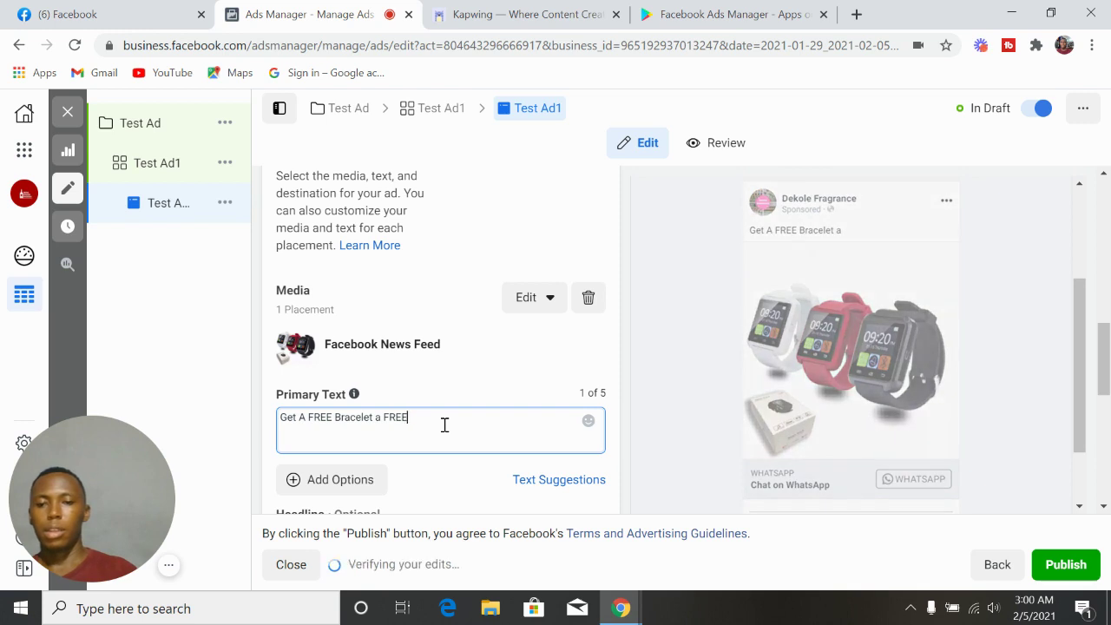
{"action": "type", "text": "X"}
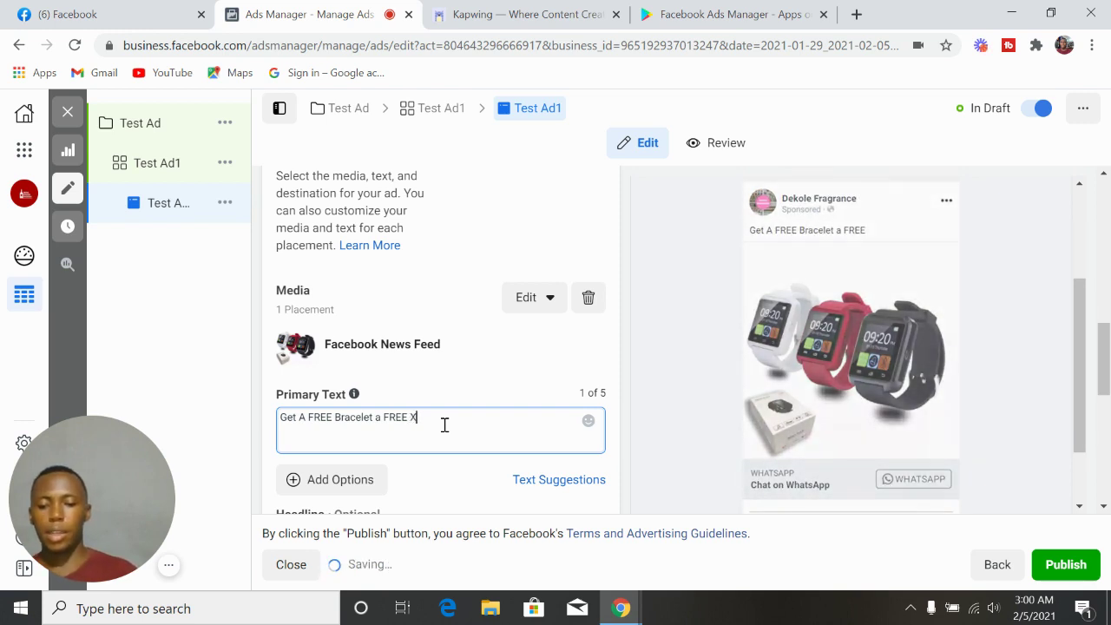
{"action": "type", "text": "YZ"}
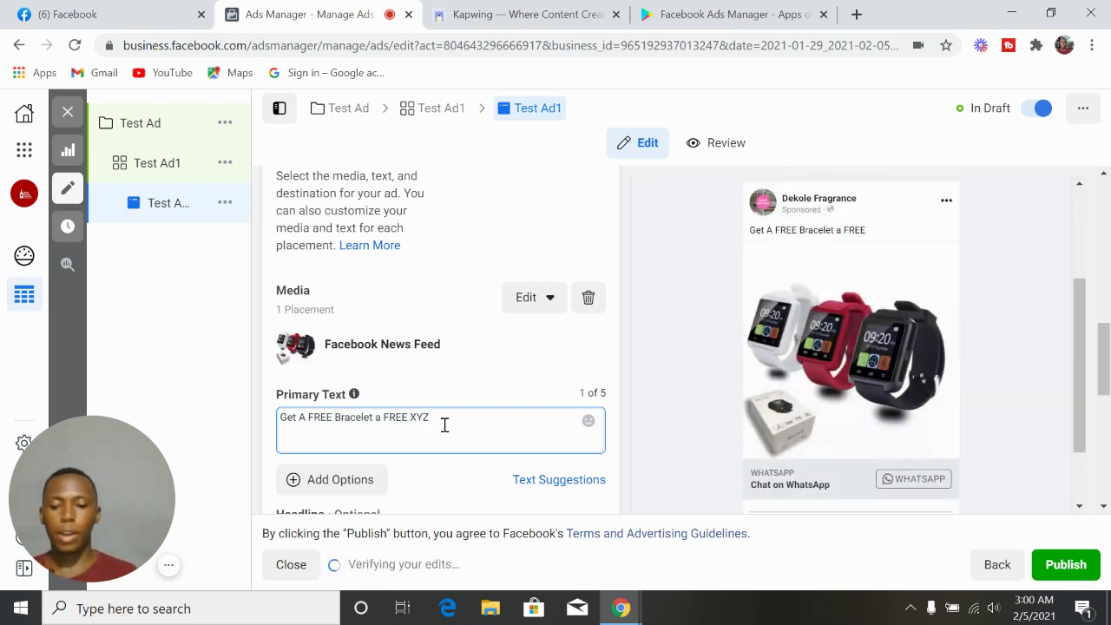
Continue the primary text with "when you purchase", correcting the misspelled last word.
{"action": "type", "text": "when you b"}
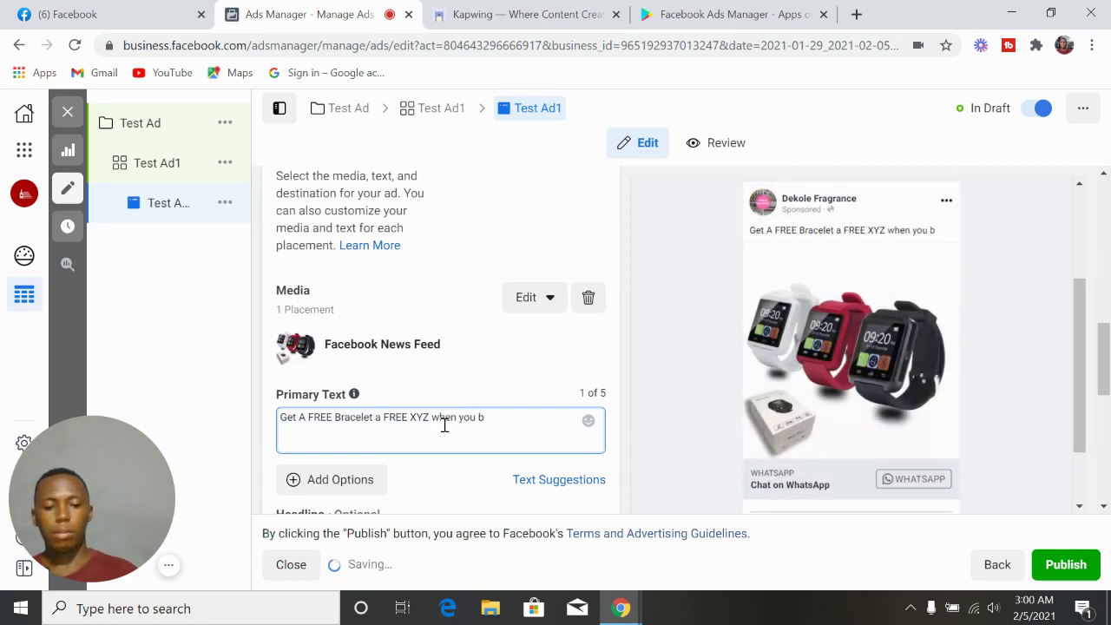
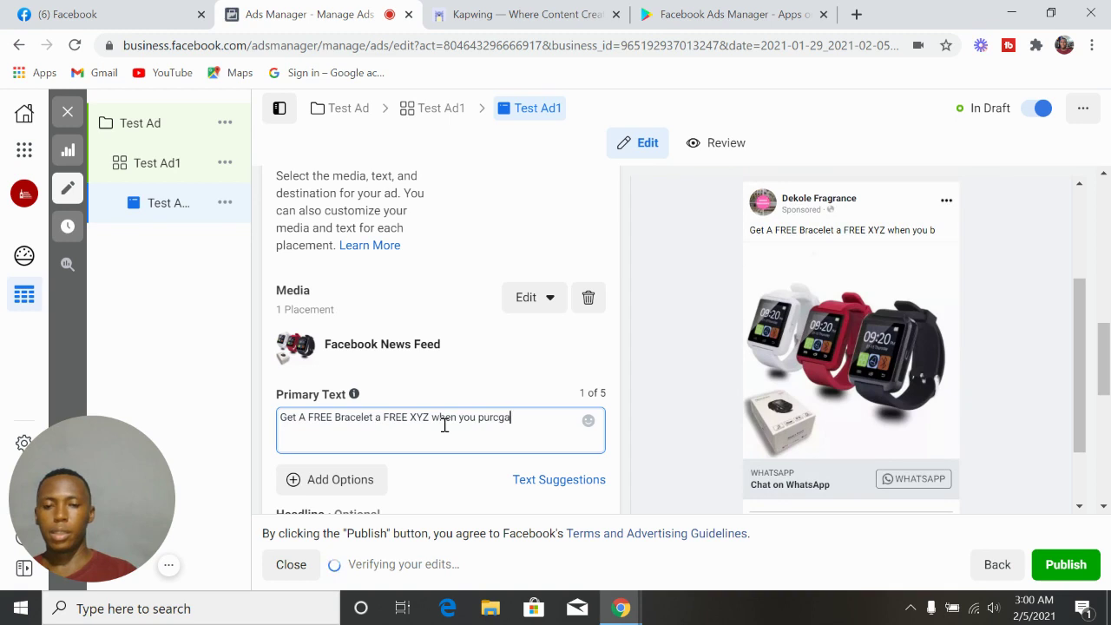
{"action": "type", "text": "se"}
{"action": "key", "text": "BackSpace"}
{"action": "key", "text": "BackSpace"}
{"action": "key", "text": "BackSpace"}
{"action": "key", "text": "BackSpace"}
{"action": "key", "text": "BackSpace"}
{"action": "key", "text": "BackSpace"}
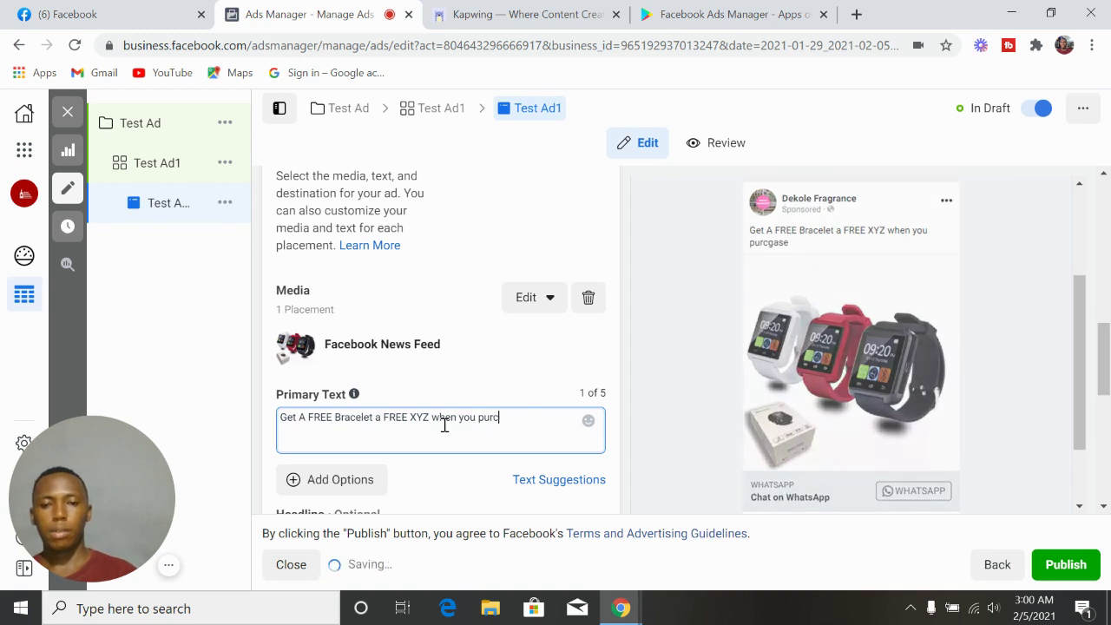
{"action": "type", "text": "r"}
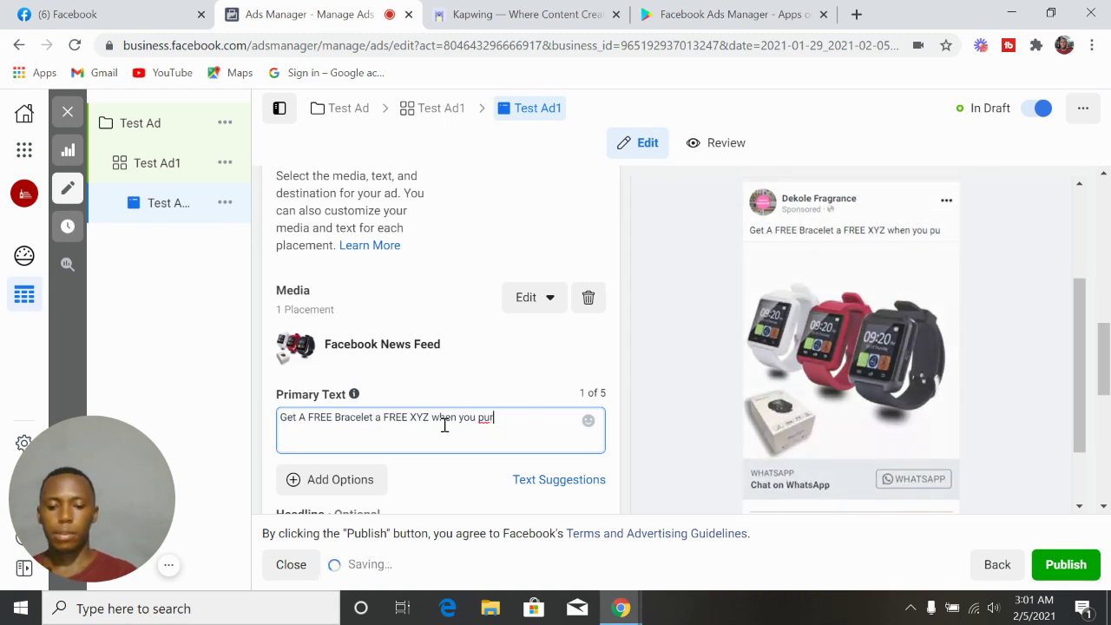
{"action": "type", "text": "chase"}
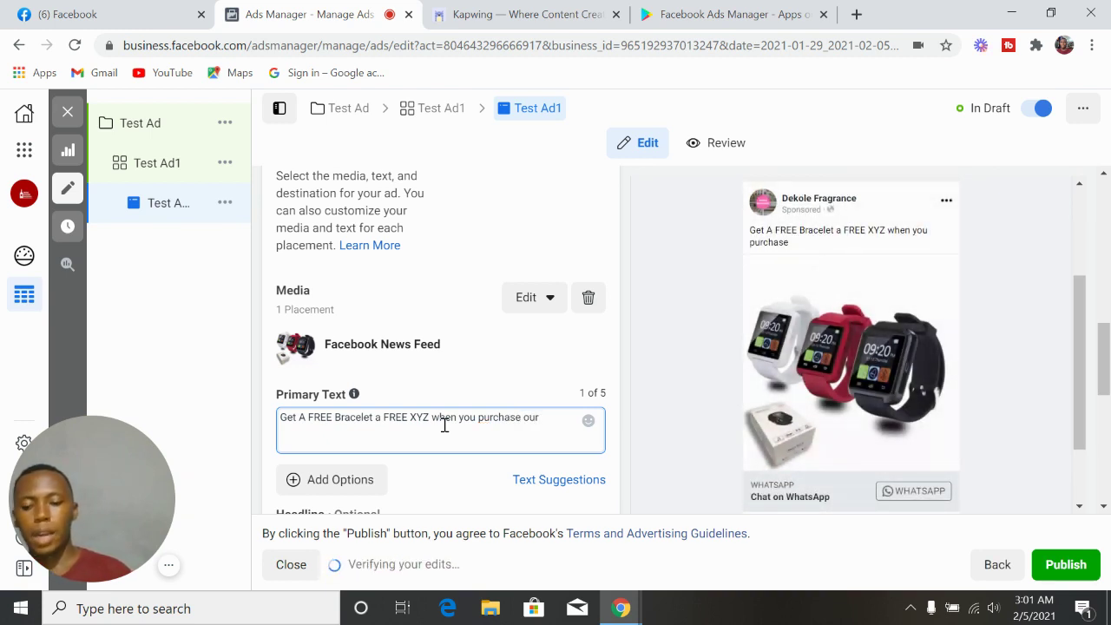
Name the product in the primary text by adding "our Linco Health Monitoring Smartwatch".
{"action": "type", "text": " our A"}
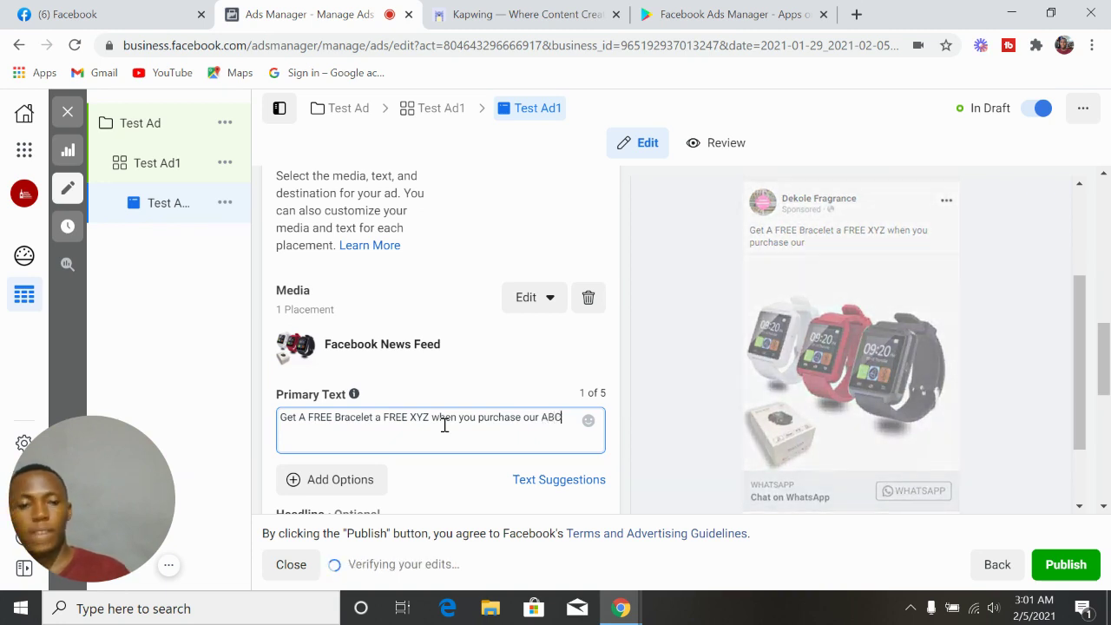
{"action": "key", "text": "BackSpace"}
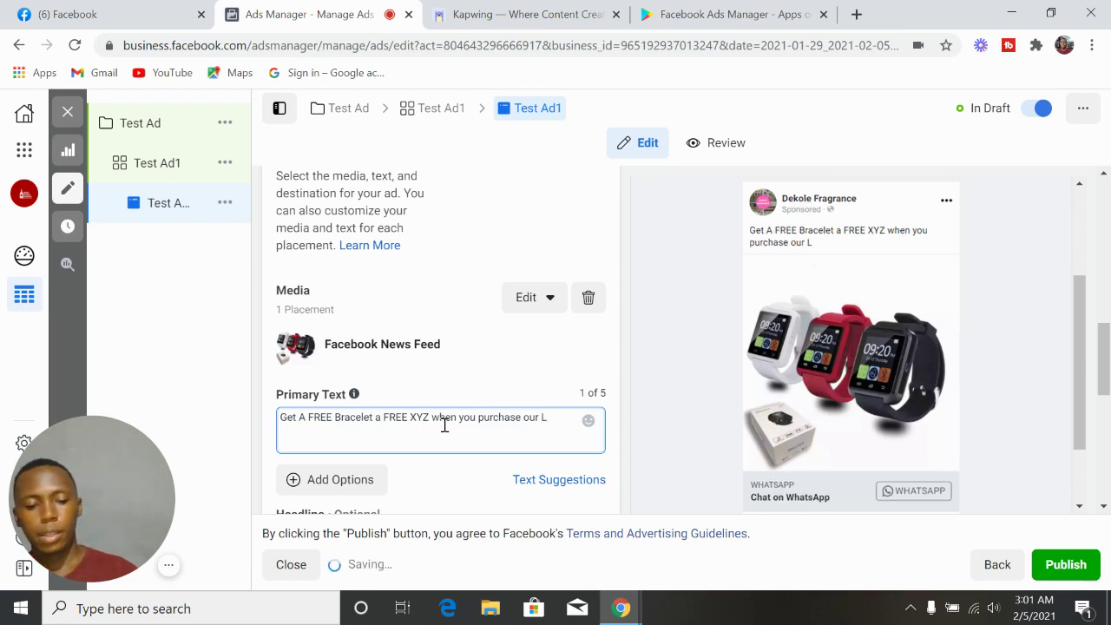
{"action": "type", "text": "inco"}
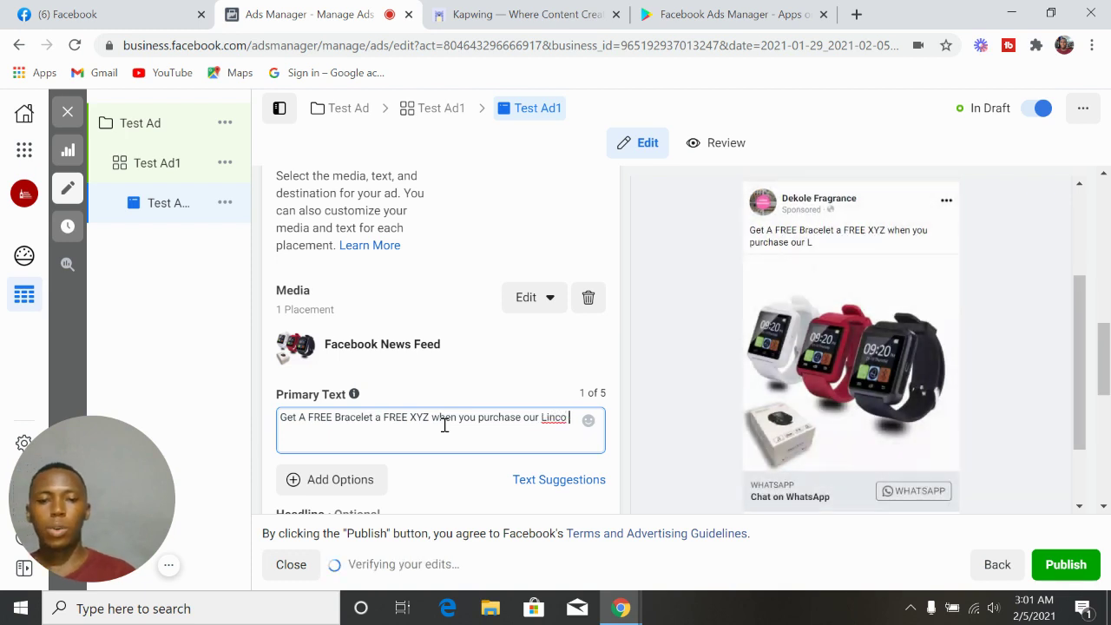
{"action": "type", "text": " He"}
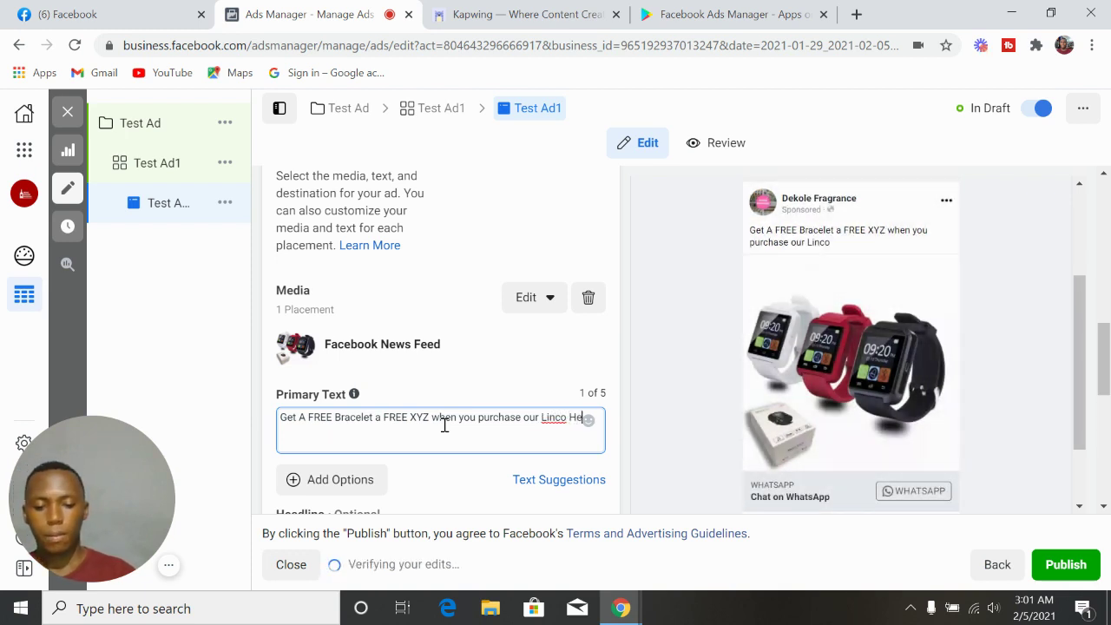
{"action": "type", "text": "alth"}
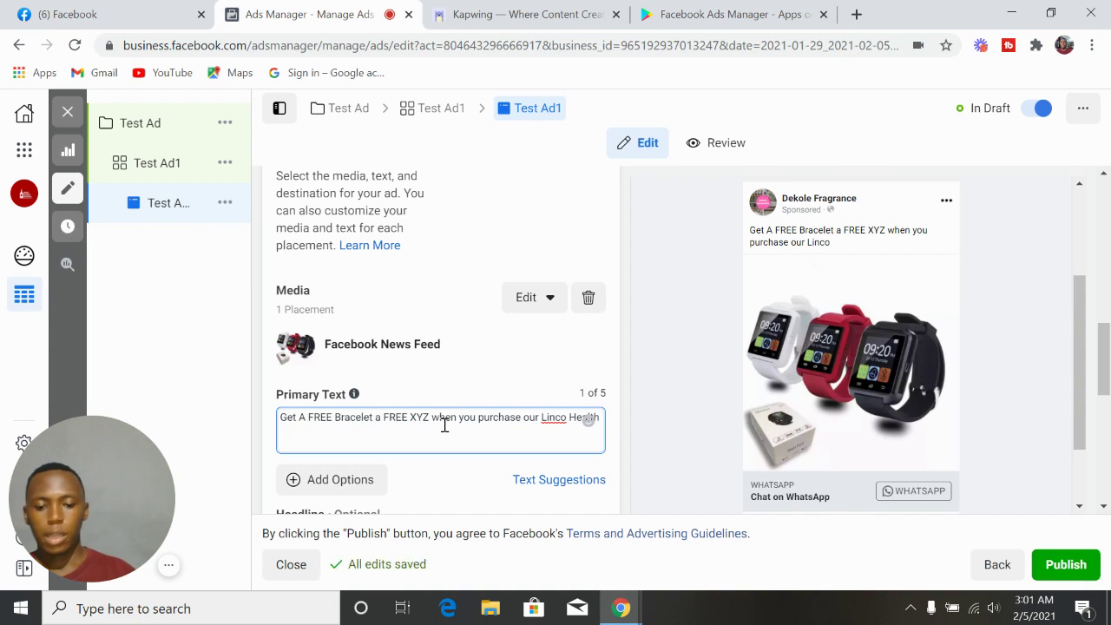
{"action": "type", "text": " Mon"}
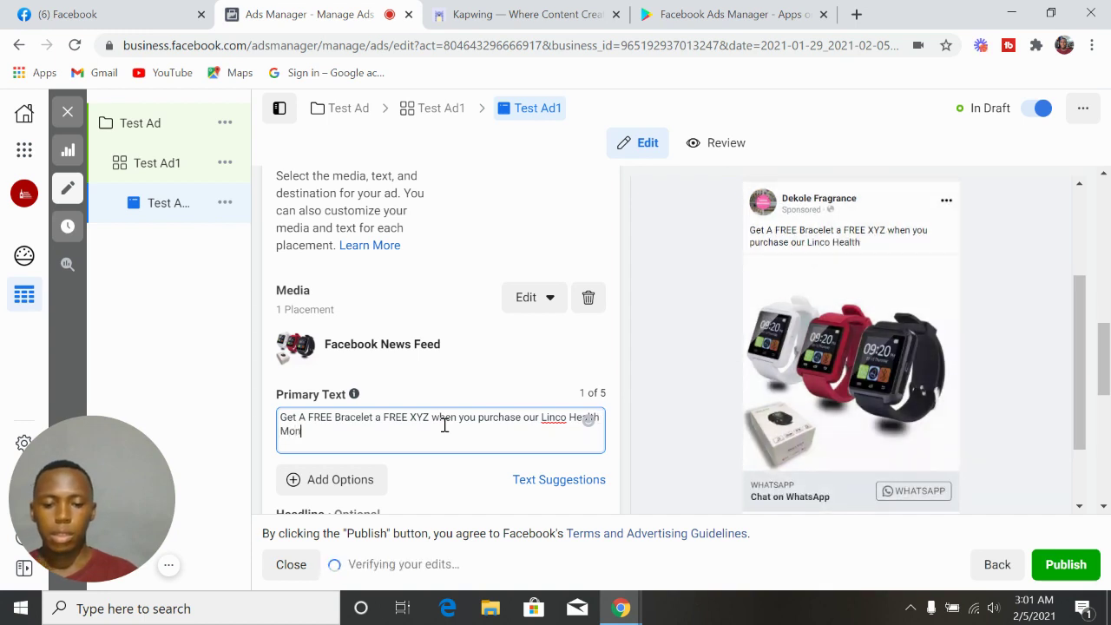
{"action": "type", "text": "itoring Smart"}
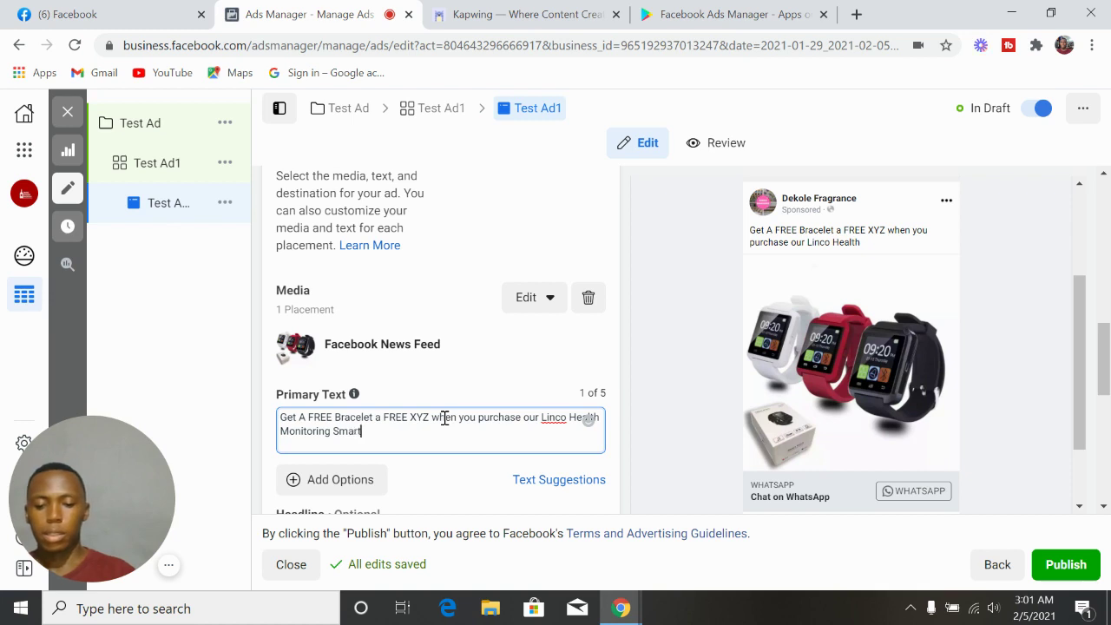
{"action": "type", "text": "watch"}
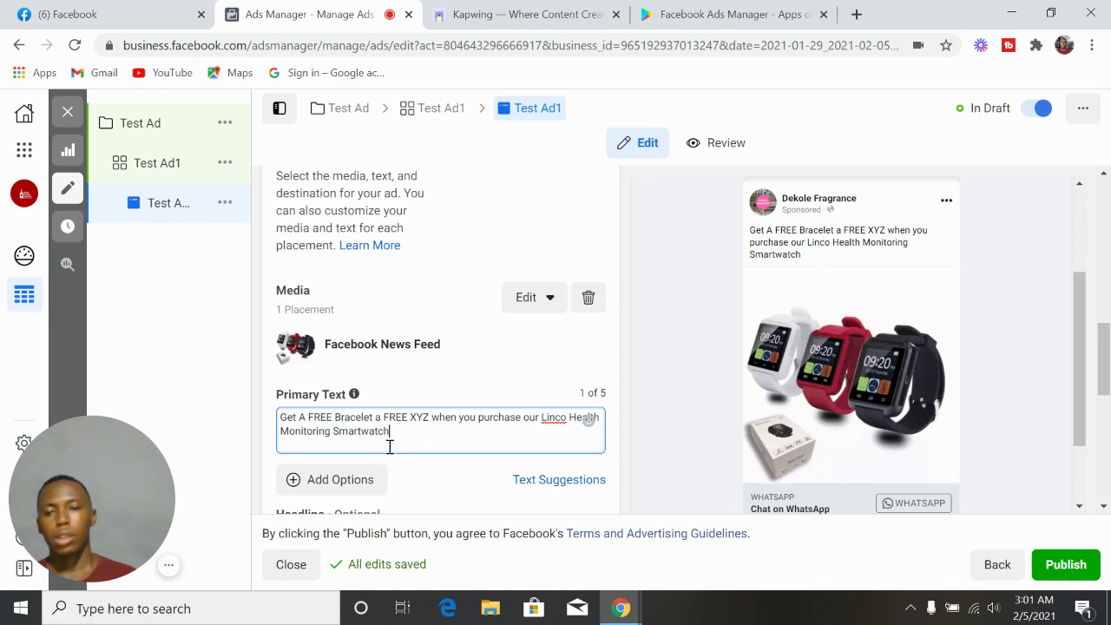
Complete the offer sentence of the primary text with "today for only N20,000".
{"action": "type", "text": "d"}
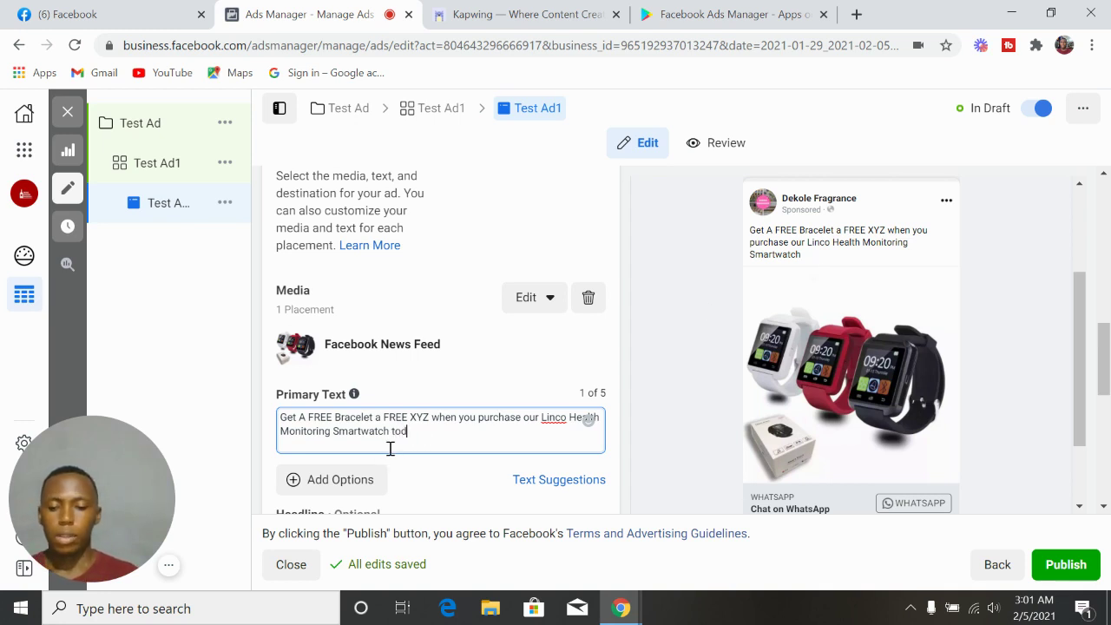
{"action": "type", "text": "ay for onl"}
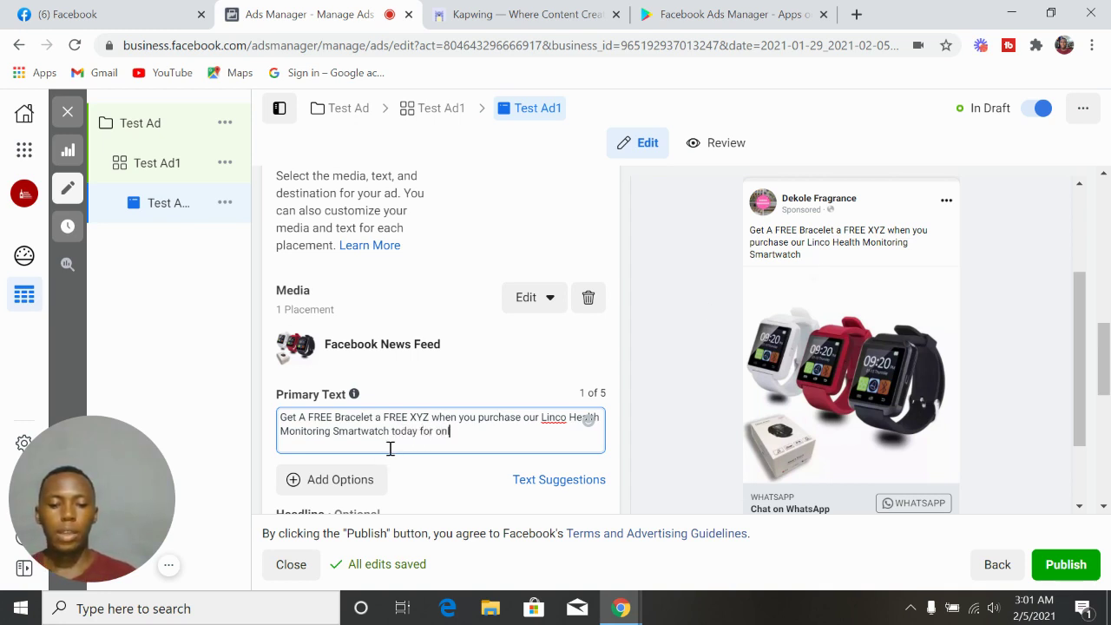
{"action": "type", "text": "y N"}
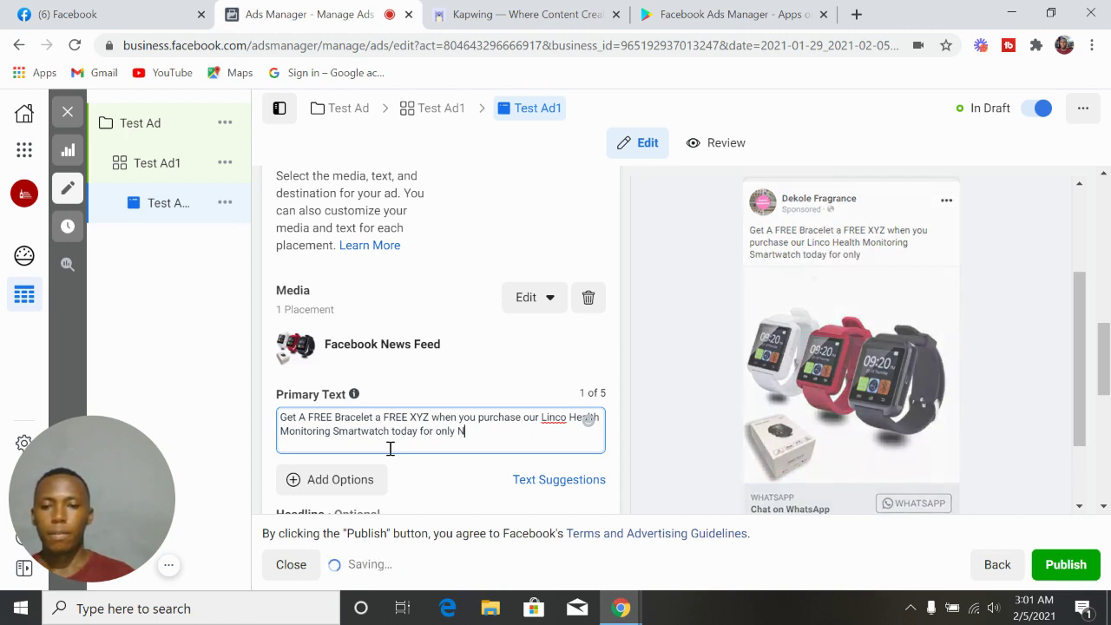
{"action": "type", "text": "20,000"}
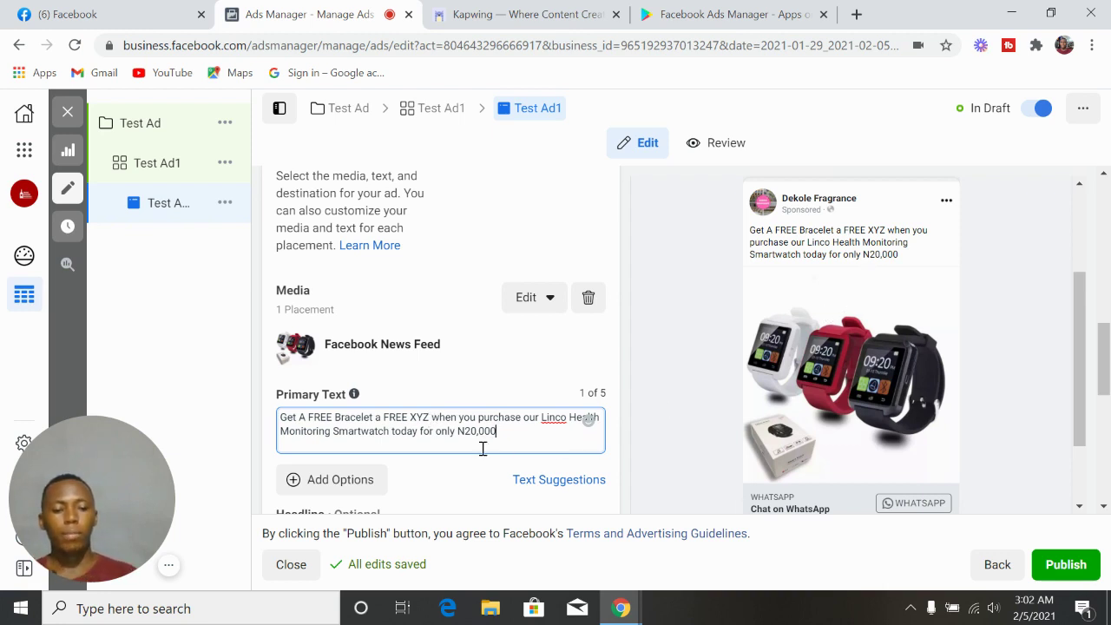
Add a call to action below a blank line in the primary text: "Order Now via WhatsApp -" followed by a masked placeholder phone number.
{"action": "key", "text": "Return"}
{"action": "type", "text": "O"}
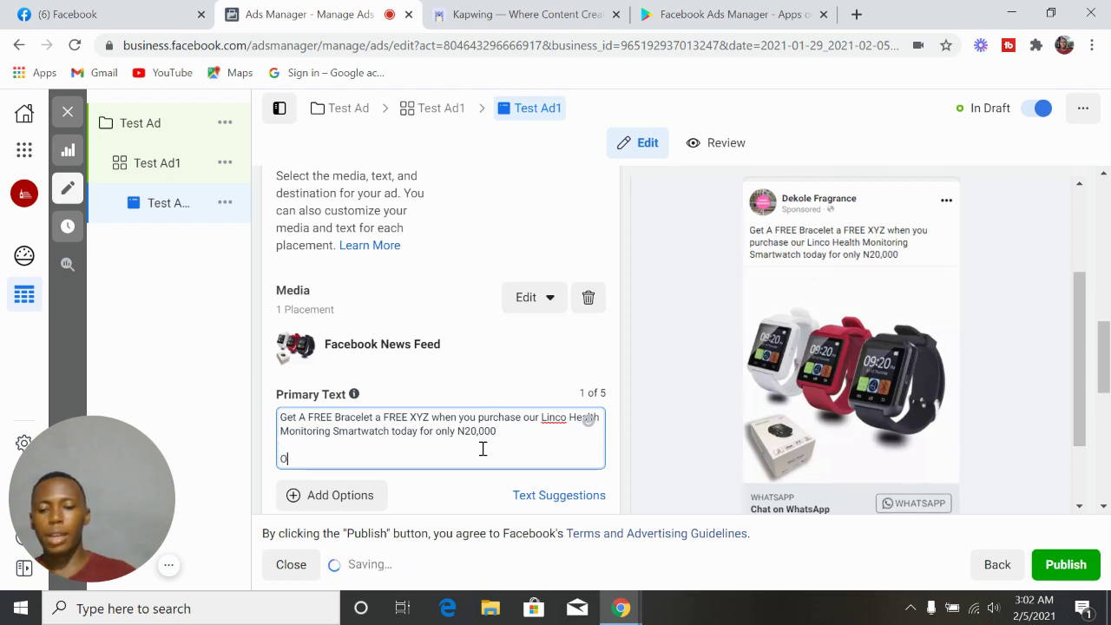
{"action": "type", "text": "rder N"}
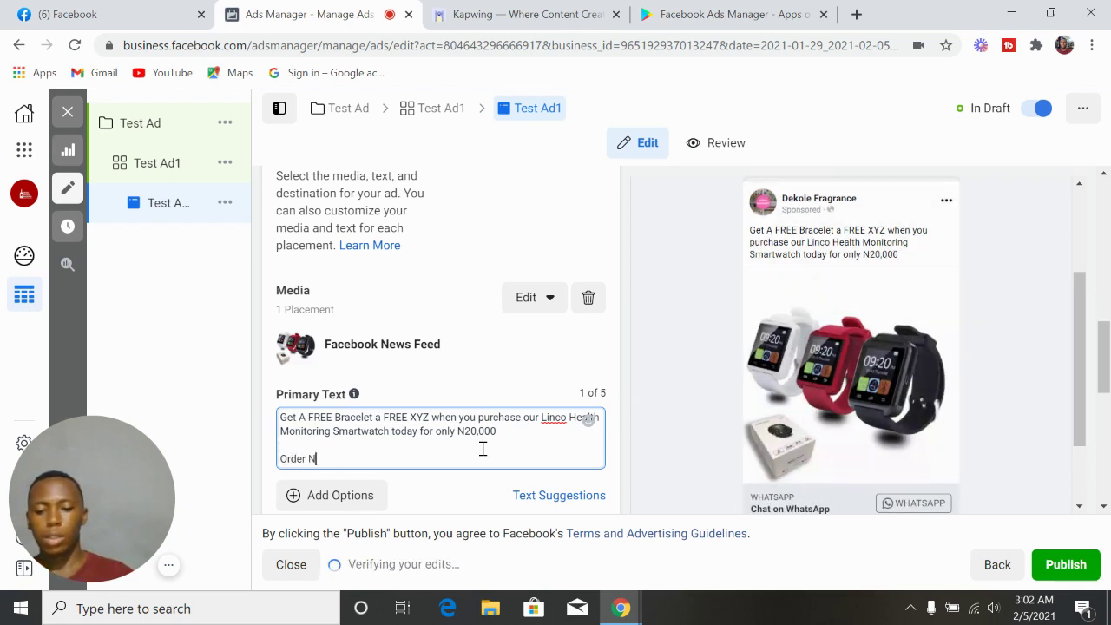
{"action": "type", "text": "ow v"}
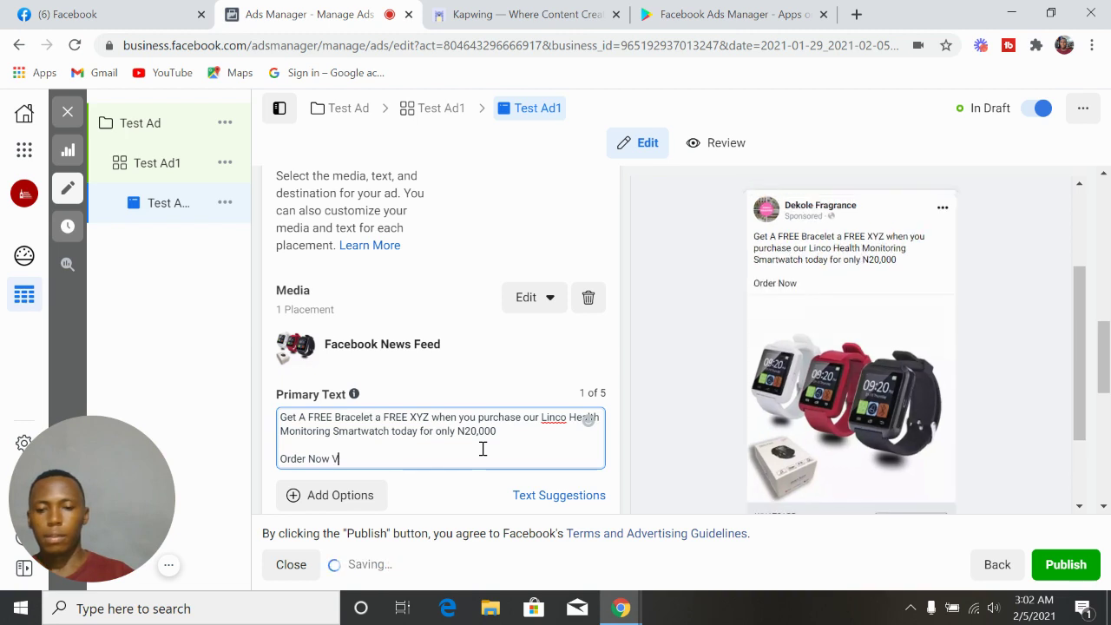
{"action": "type", "text": "ia Wha"}
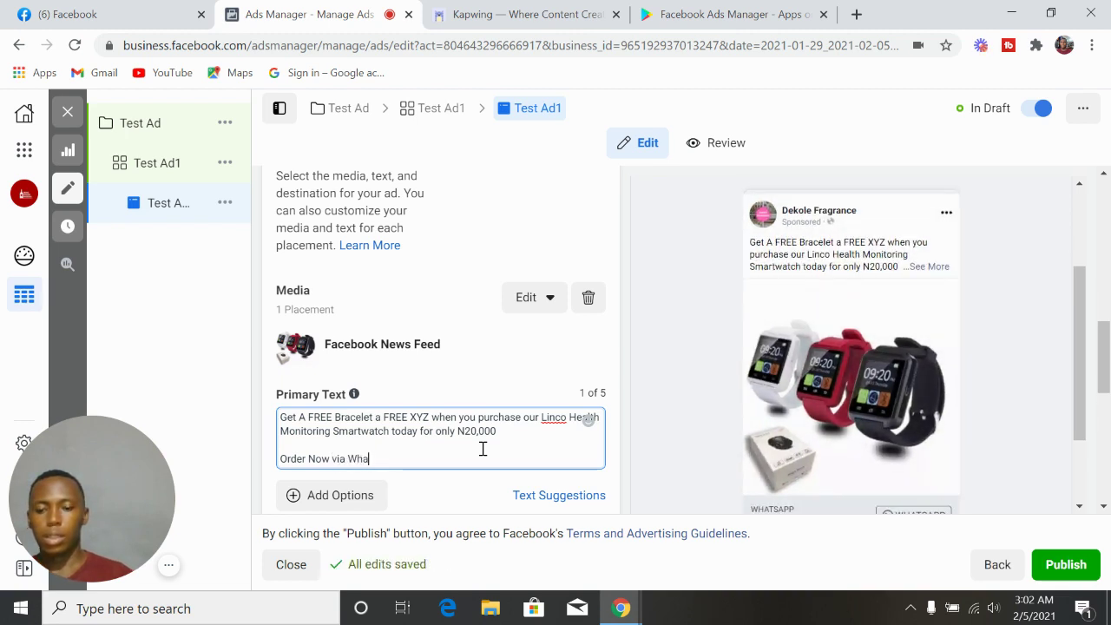
{"action": "type", "text": "tsApp"}
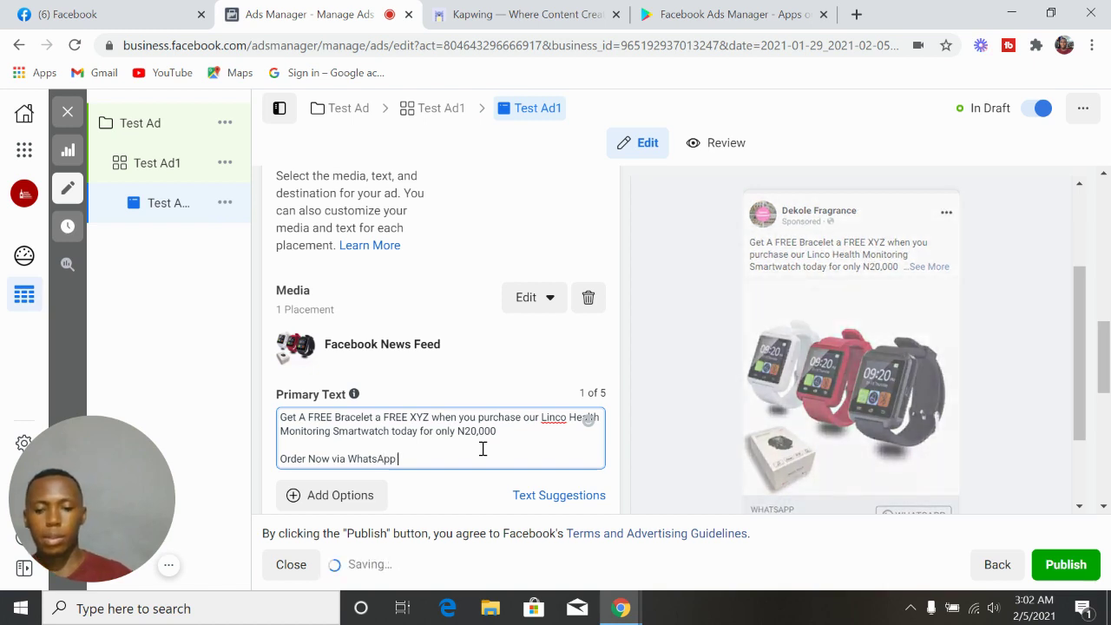
{"action": "type", "text": " - "}
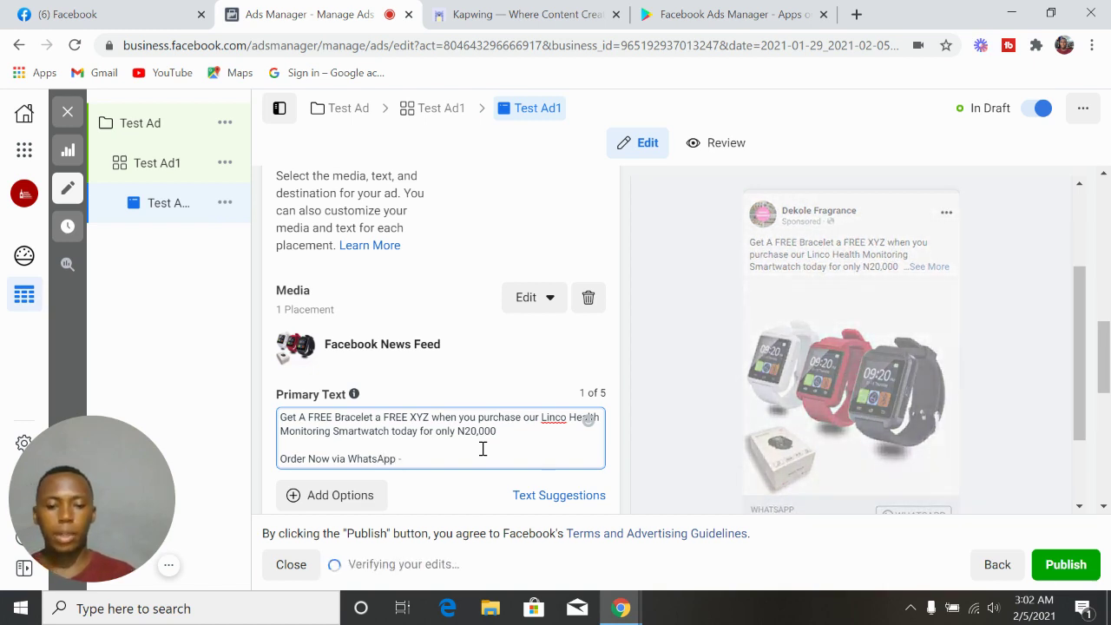
{"action": "type", "text": "080"}
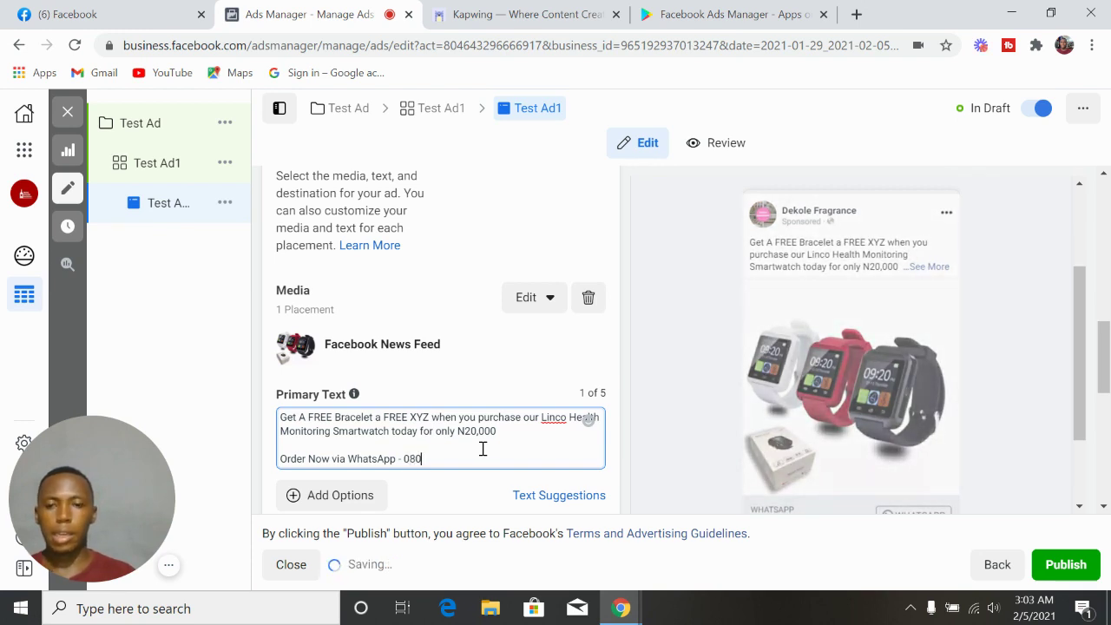
{"action": "type", "text": "xxxxx"}
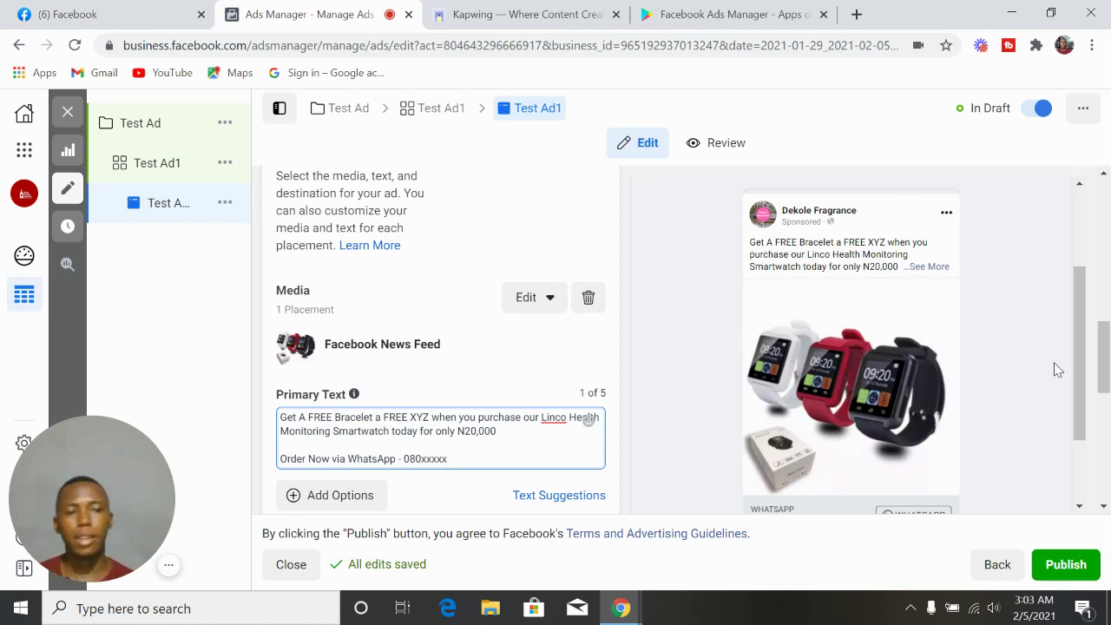
Change the ad's headline to "ORDER NOW on WhatsApp" followed by a masked placeholder phone number.
{"action": "left_click_drag", "start_coordinate": [1084, 347], "coordinate": [1083, 423]}
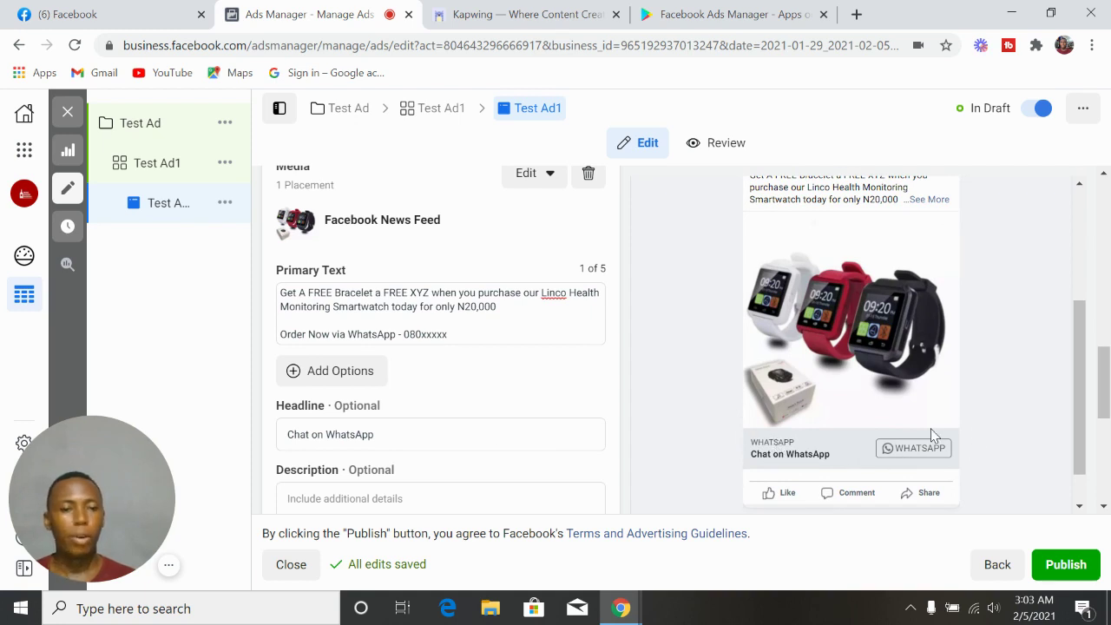
{"action": "left_click", "coordinate": [309, 433]}
{"action": "key", "text": "BackSpace"}
{"action": "key", "text": "BackSpace"}
{"action": "key", "text": "BackSpace"}
{"action": "key", "text": "BackSpace"}
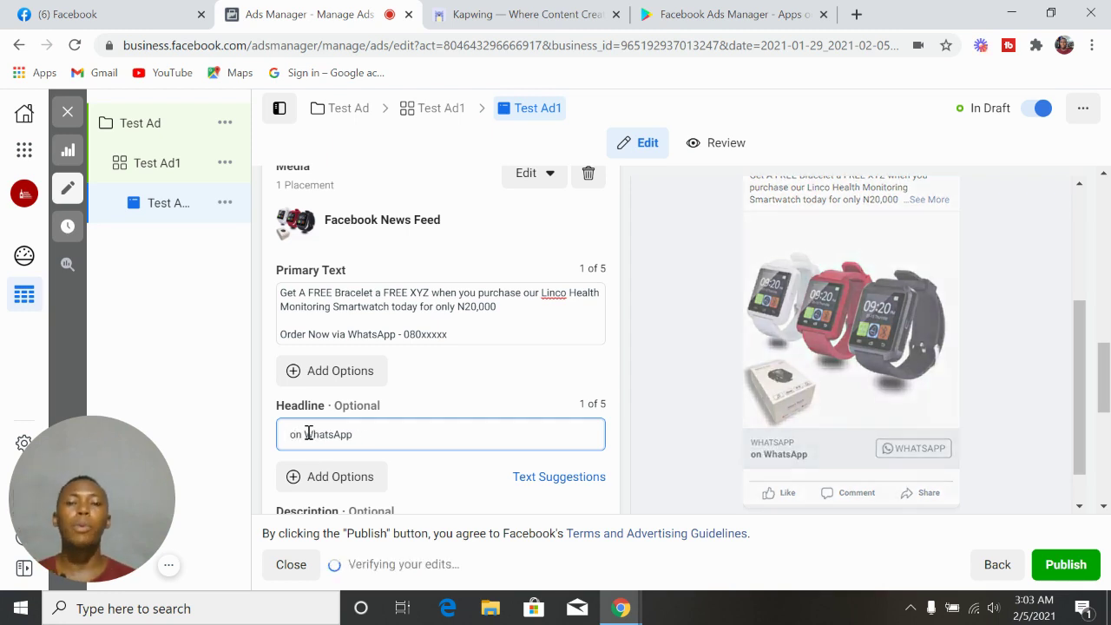
{"action": "type", "text": "ORDER"}
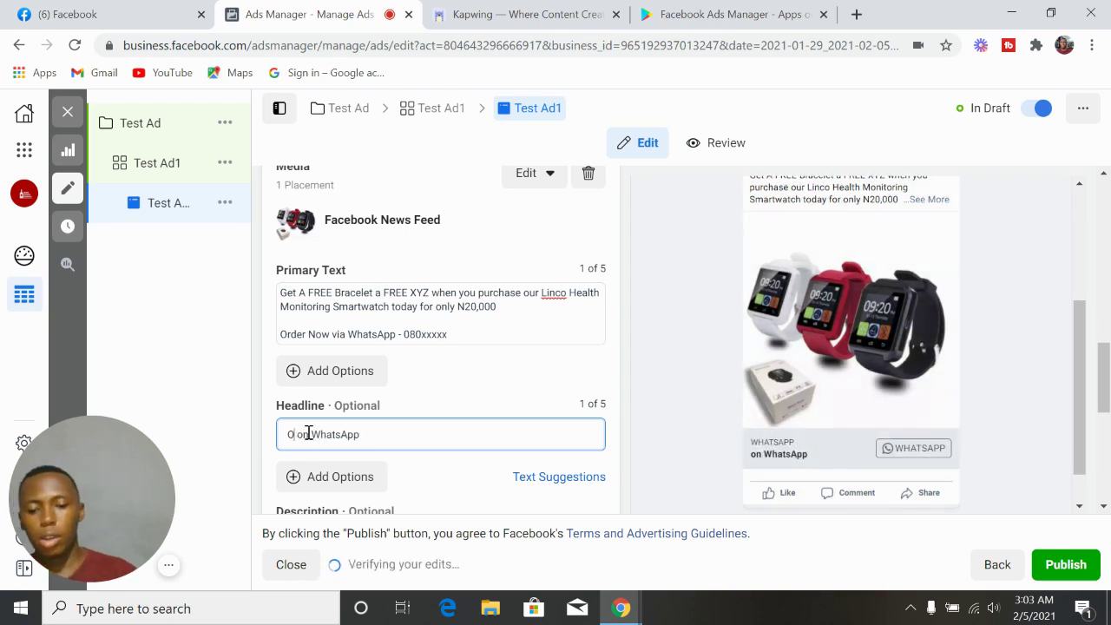
{"action": "type", "text": " NOW"}
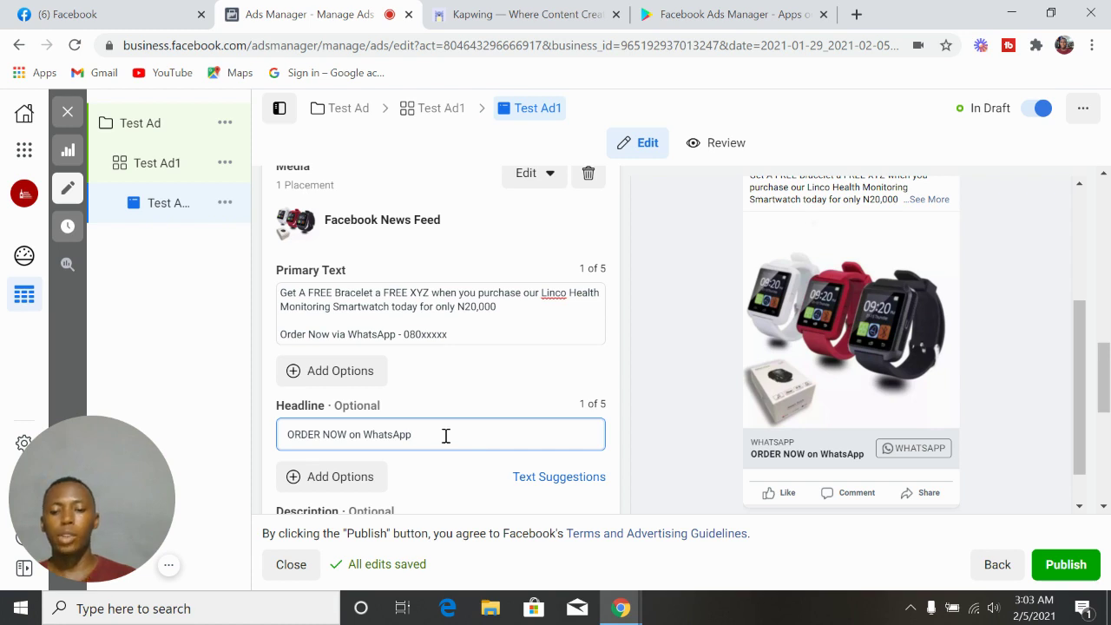
{"action": "type", "text": "080xx"}
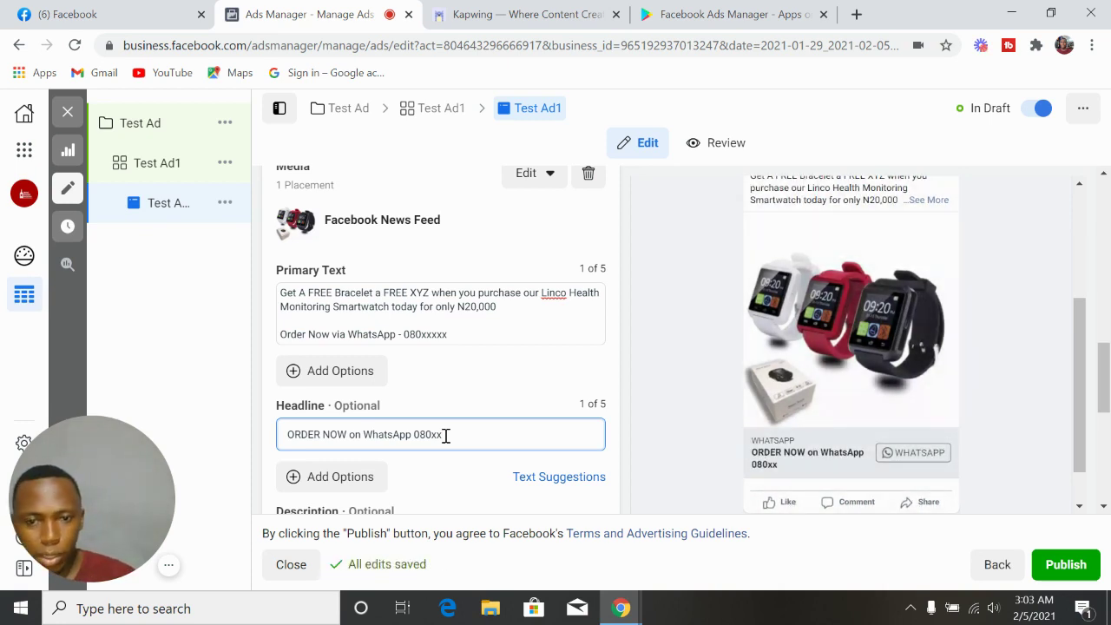
Complete the masked placeholder phone number at the end of the ad's headline.
{"action": "type", "text": "xxxxx"}
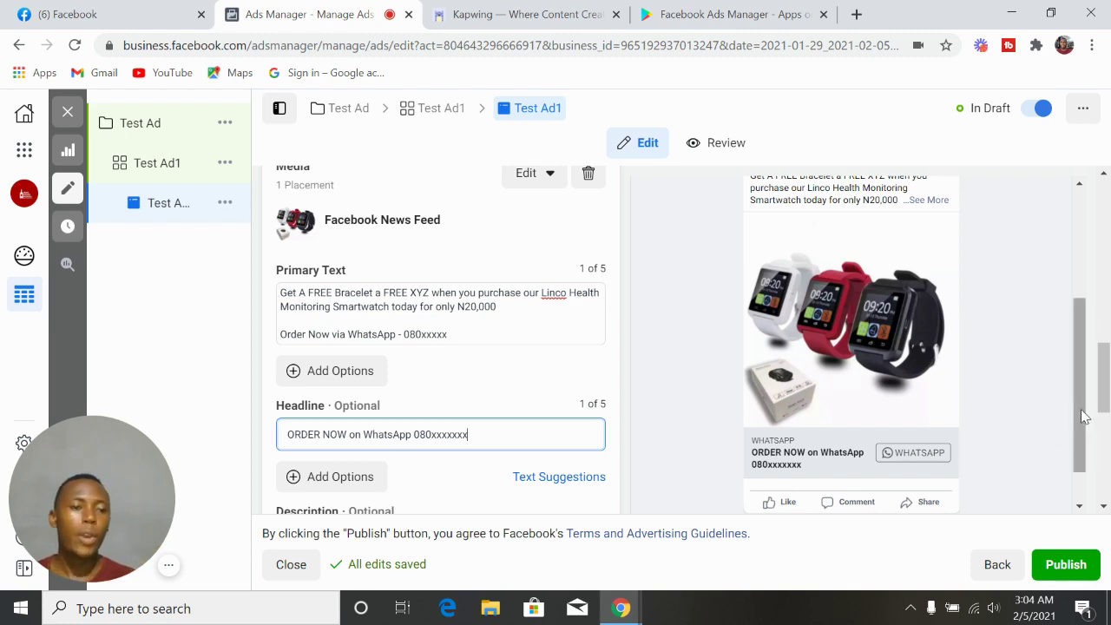
Review the Facebook Feeds ad preview against the primary text and headline, then check the call to action and tracking settings.
{"action": "left_click_drag", "start_coordinate": [1083, 417], "coordinate": [1081, 423]}
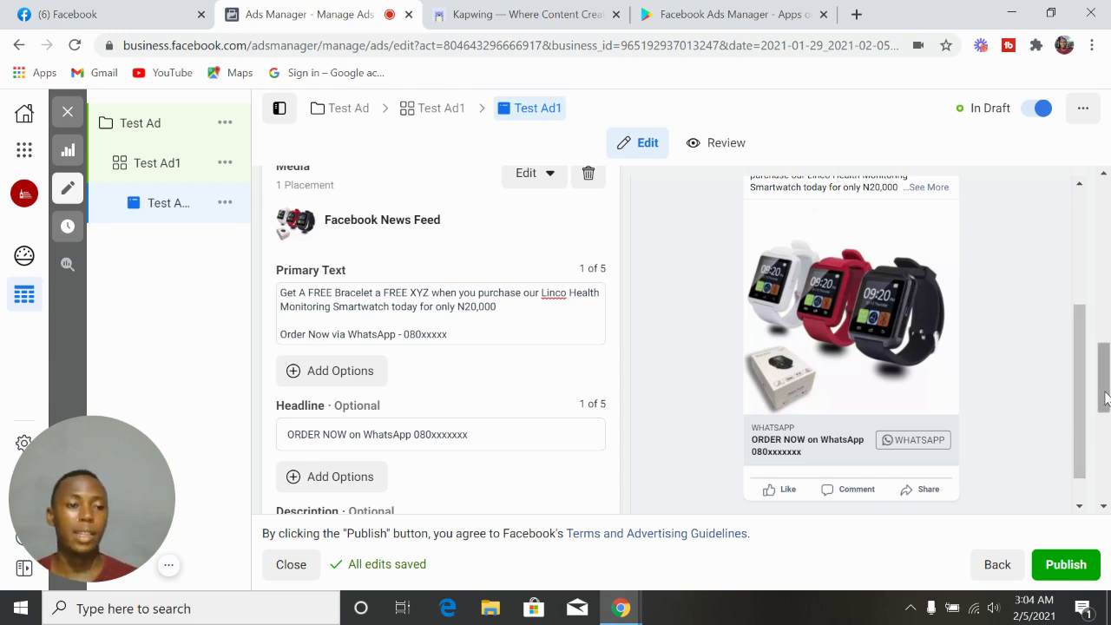
{"action": "mouse_move", "coordinate": [1105, 399]}
{"action": "left_mouse_down"}
{"action": "mouse_move", "coordinate": [1105, 475]}
{"action": "mouse_move", "coordinate": [1104, 441]}
{"action": "mouse_move", "coordinate": [1081, 437]}
{"action": "mouse_move", "coordinate": [1106, 415]}
{"action": "mouse_move", "coordinate": [1107, 395]}
{"action": "left_mouse_up"}
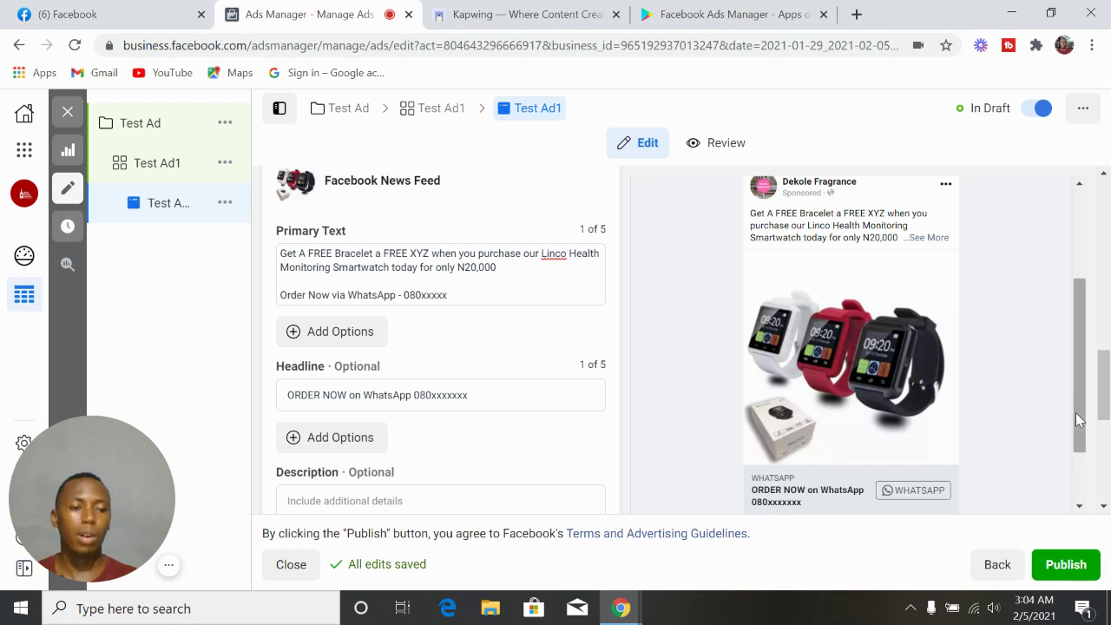
{"action": "left_click_drag", "start_coordinate": [1078, 417], "coordinate": [1081, 380]}
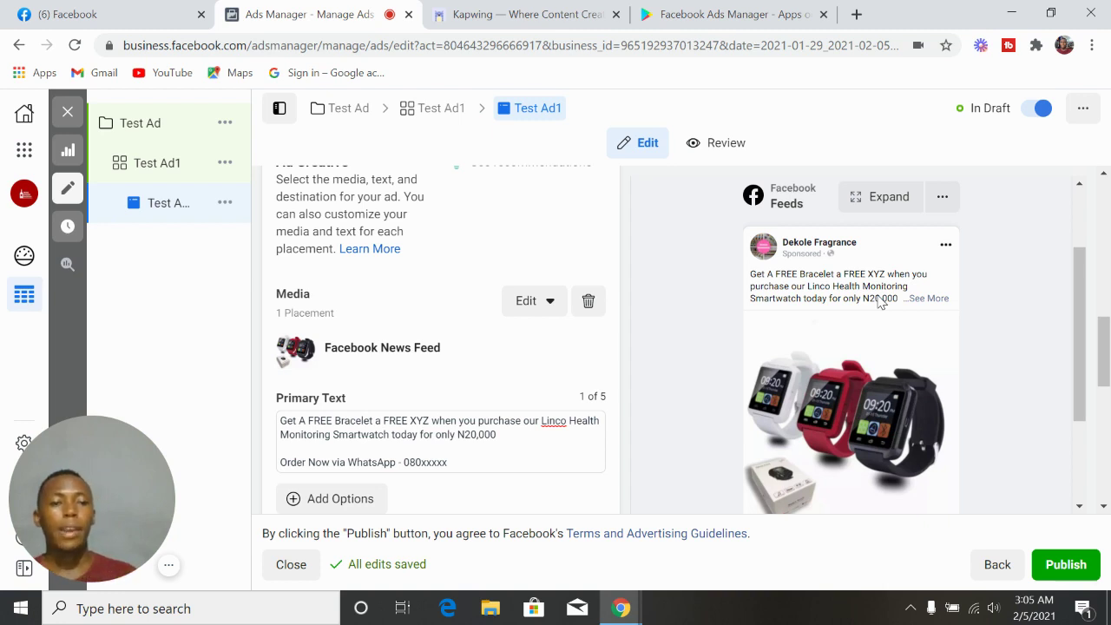
{"action": "left_click_drag", "start_coordinate": [1087, 338], "coordinate": [1084, 292]}
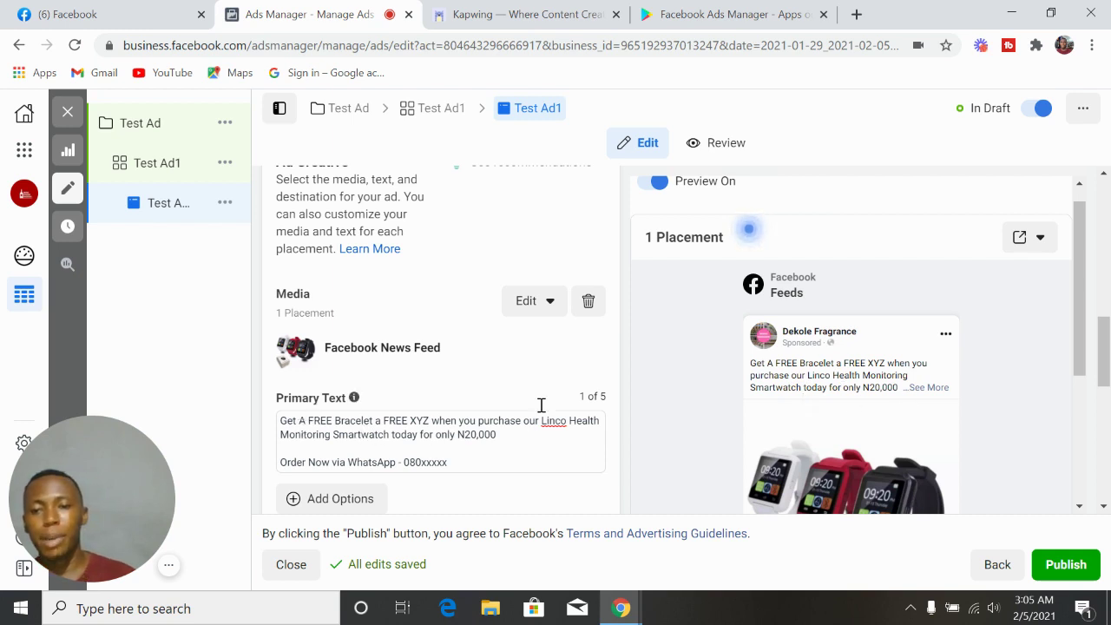
{"action": "left_click_drag", "start_coordinate": [1081, 343], "coordinate": [1018, 432]}
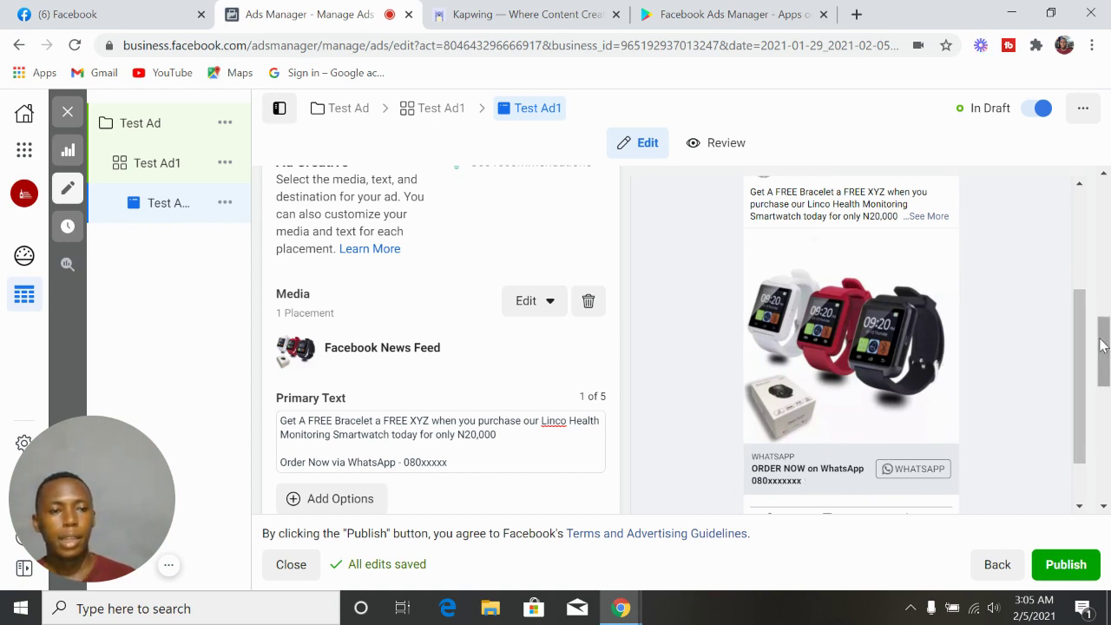
{"action": "left_click_drag", "start_coordinate": [1103, 347], "coordinate": [1104, 378]}
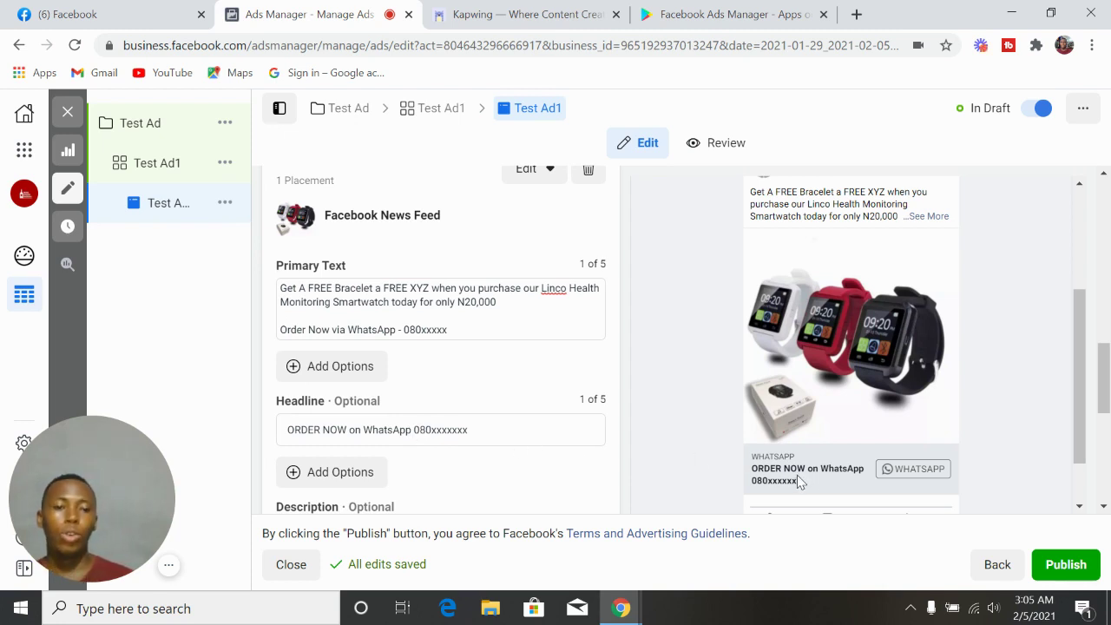
{"action": "left_click_drag", "start_coordinate": [1075, 366], "coordinate": [1103, 470]}
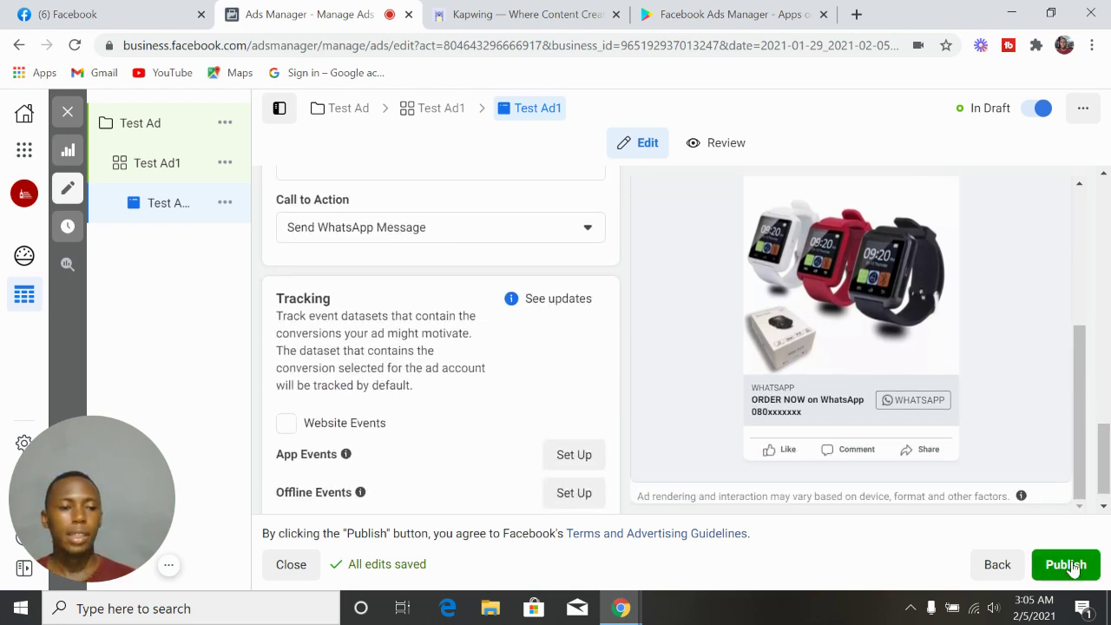